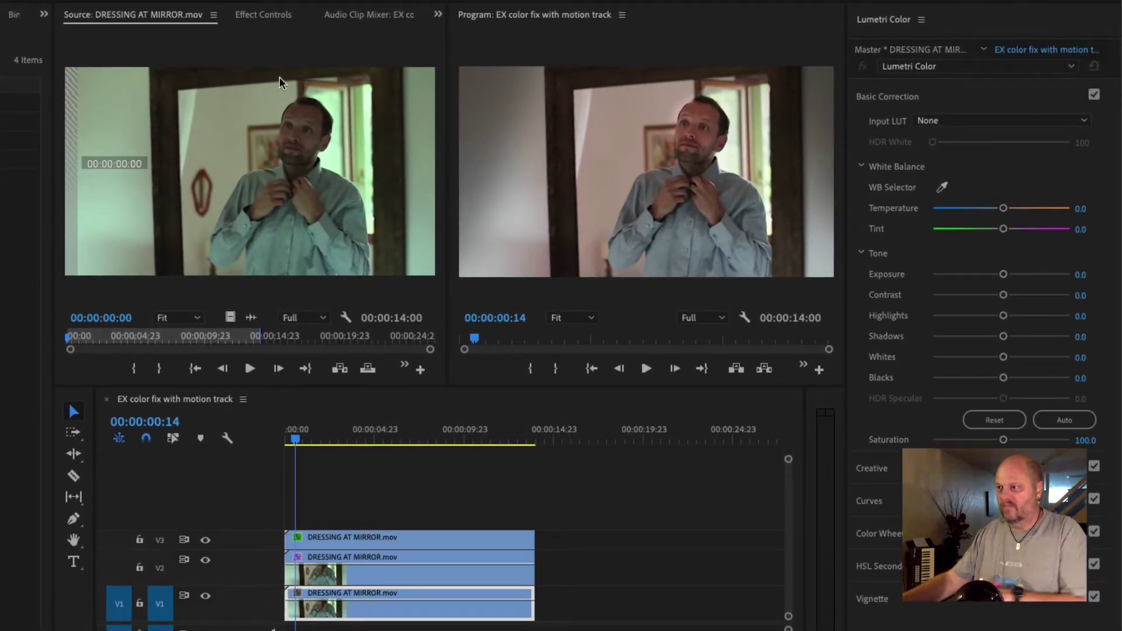
Compare the original mirror clip with the color-corrected sequence, viewing each one enlarged
left_click(313, 31)
key("grave")
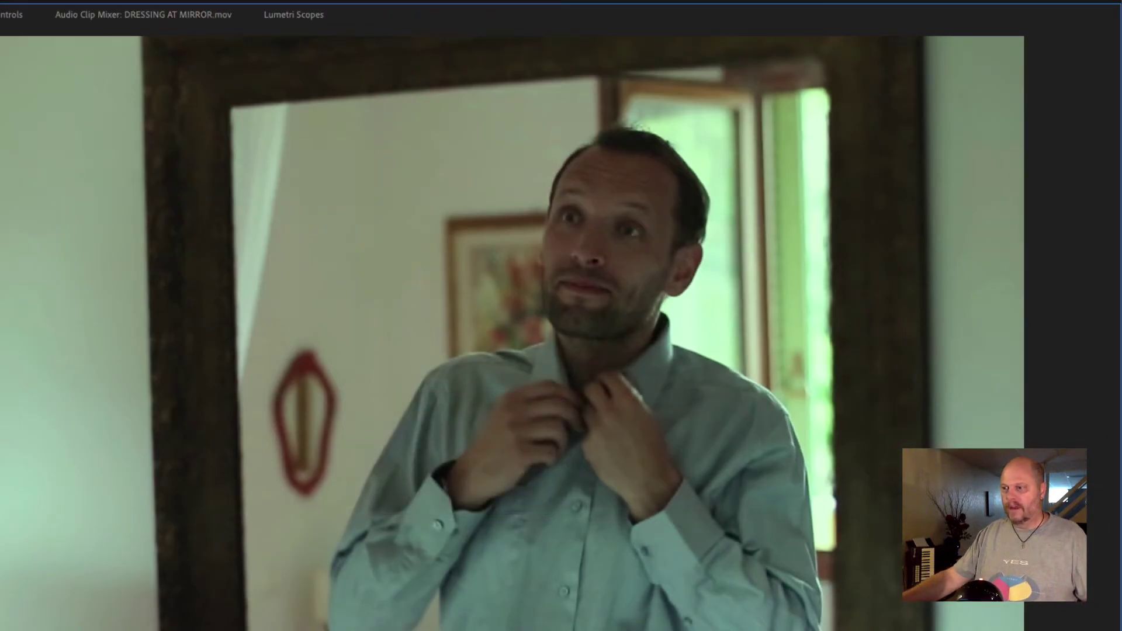
key("grave")
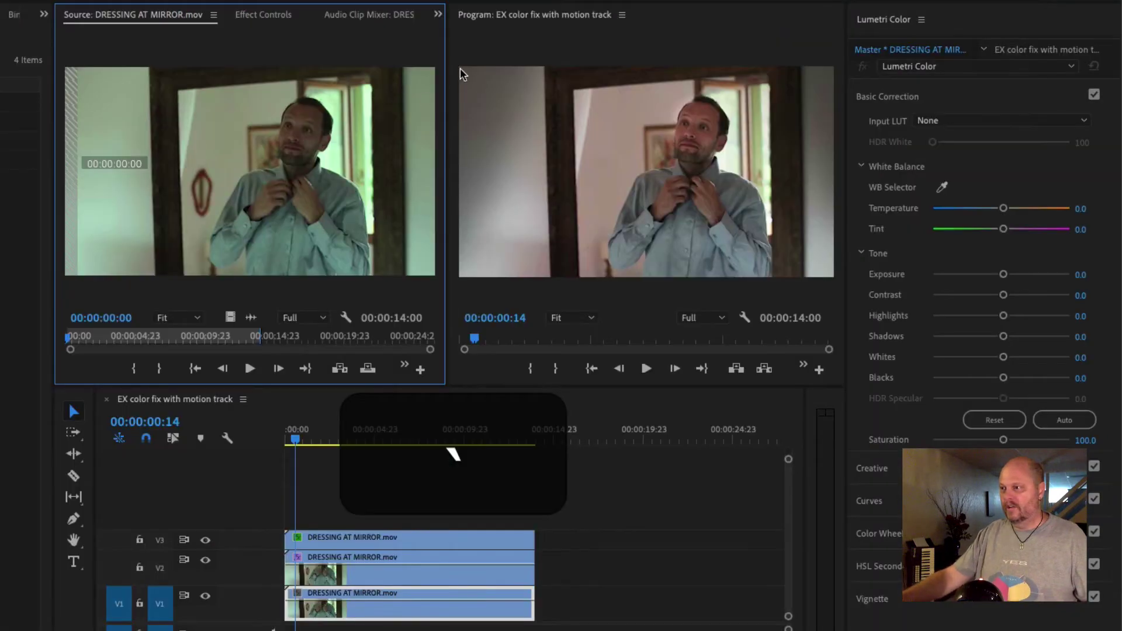
left_click(473, 48)
key("grave")
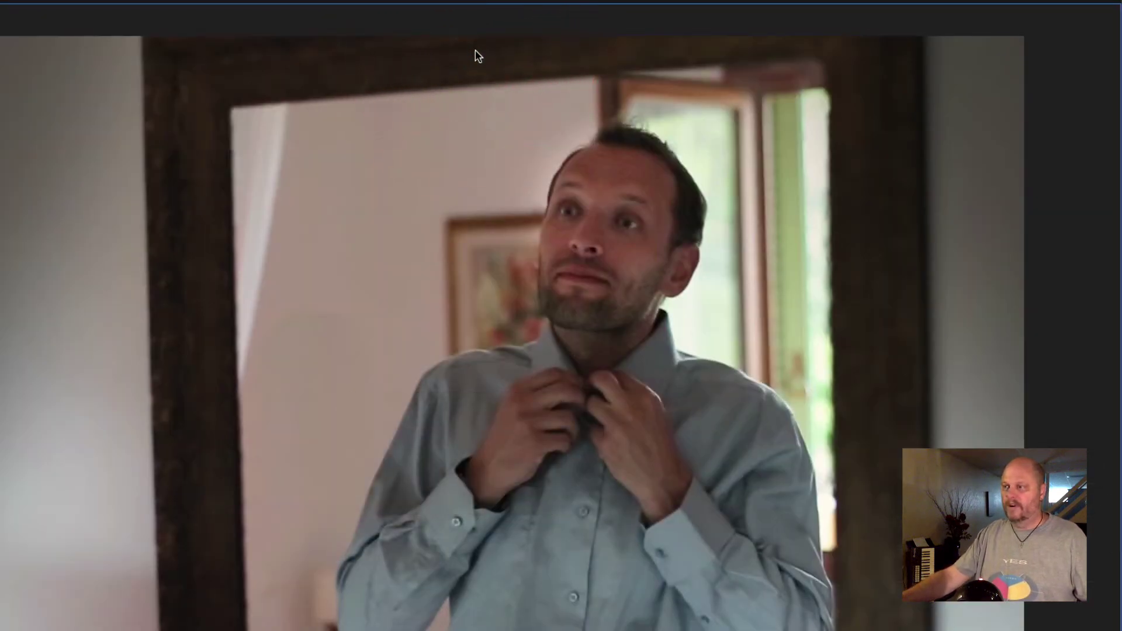
key("grave")
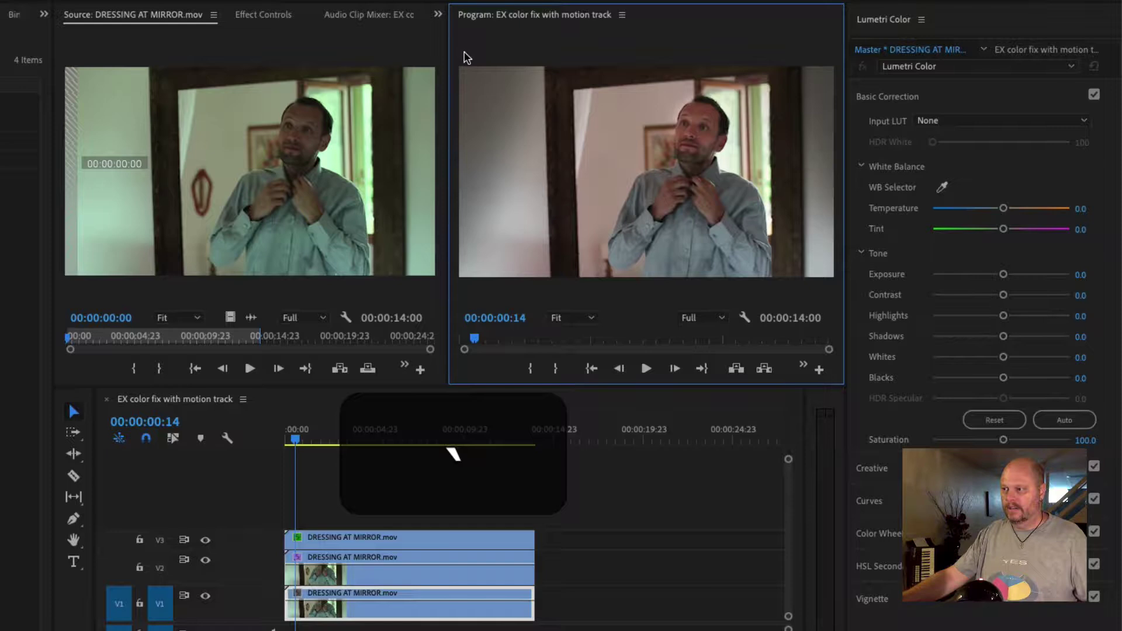
left_click(429, 48)
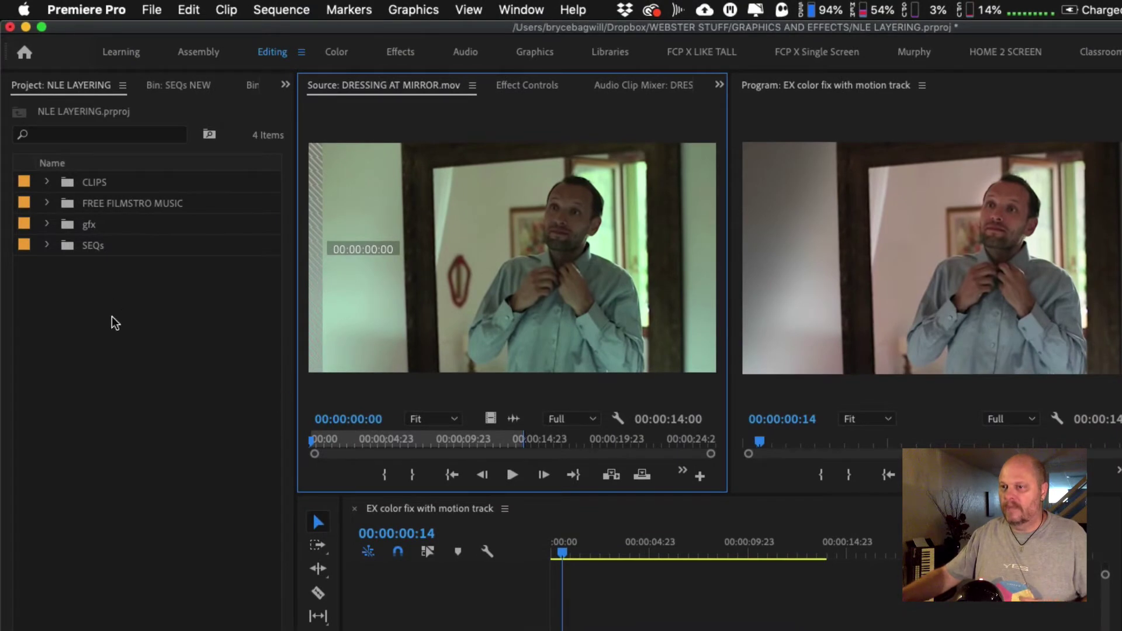
Expand the CLIPS and IMAGE FIXING SET bins, reveal BLUE INTERVIEW.mov in Finder and examine its SET 2 folder location
left_click(48, 182)
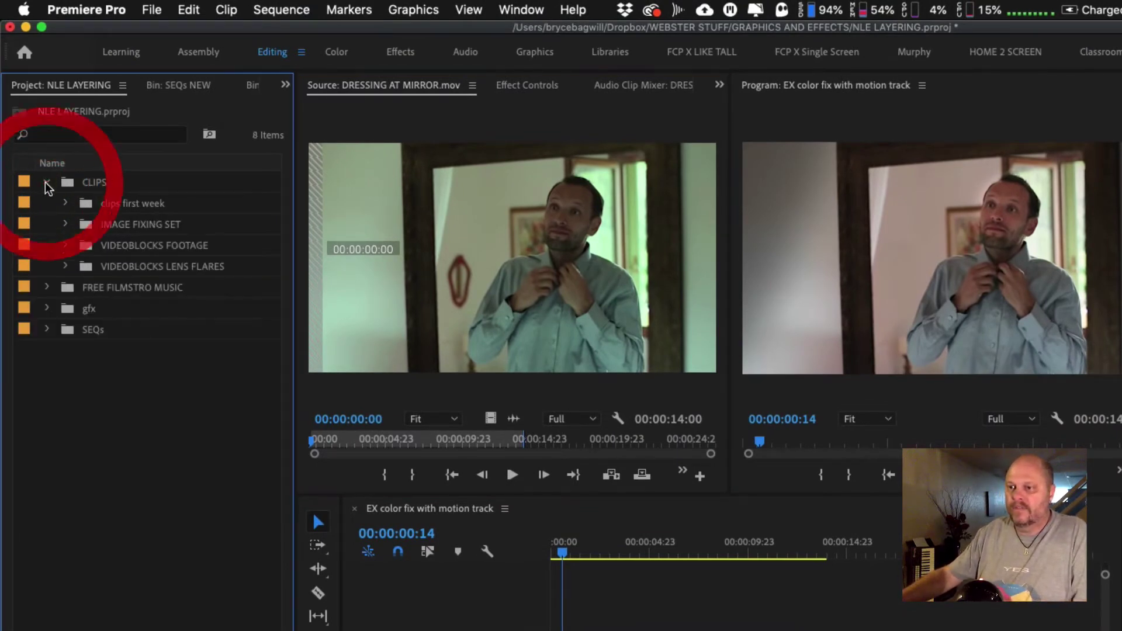
left_click(79, 224)
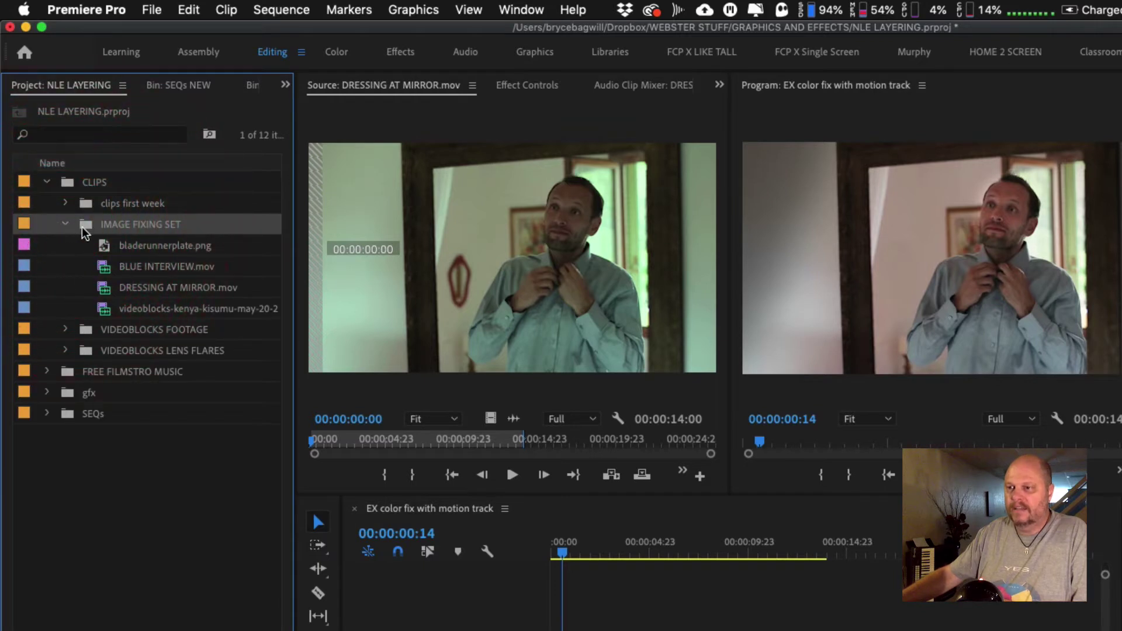
left_click(103, 267)
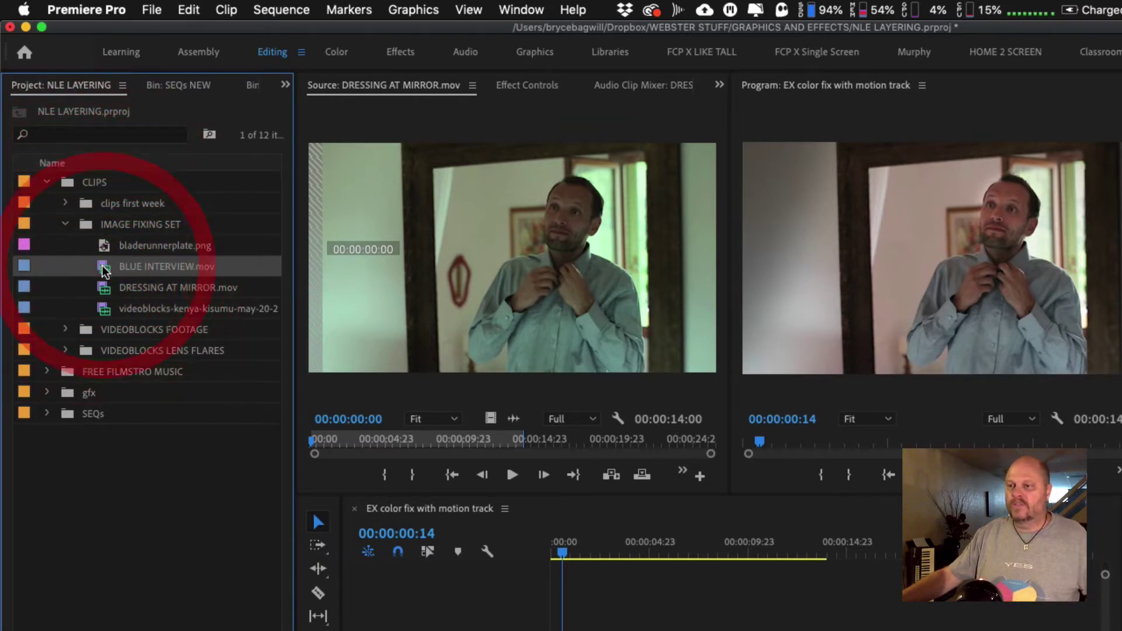
right_click(103, 268)
left_click(139, 273)
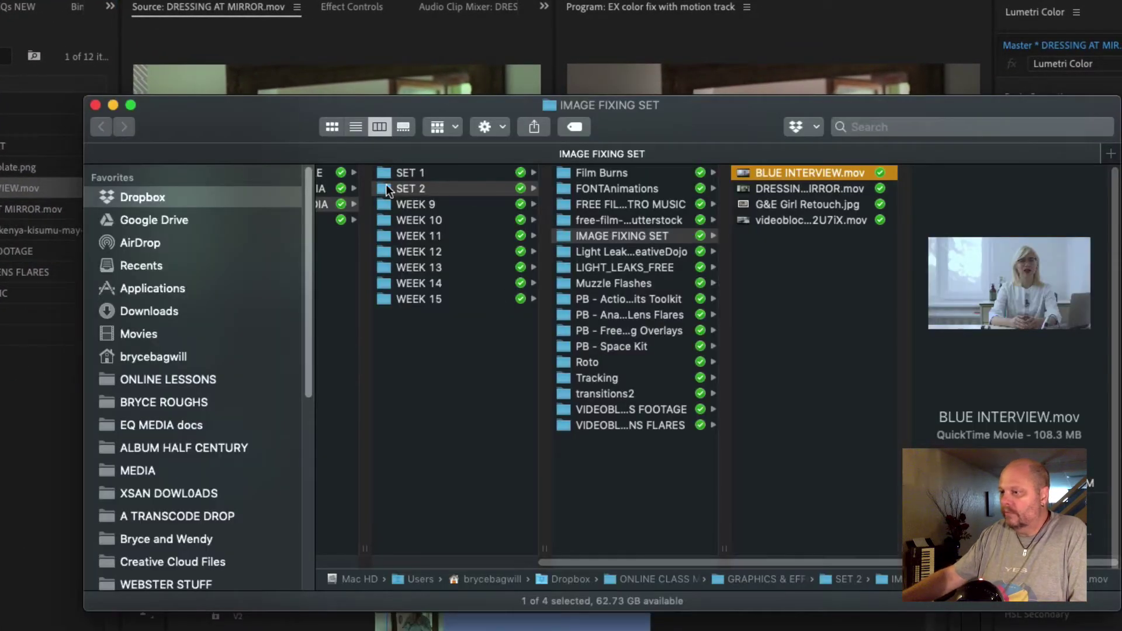
left_click(386, 188)
left_click(568, 234)
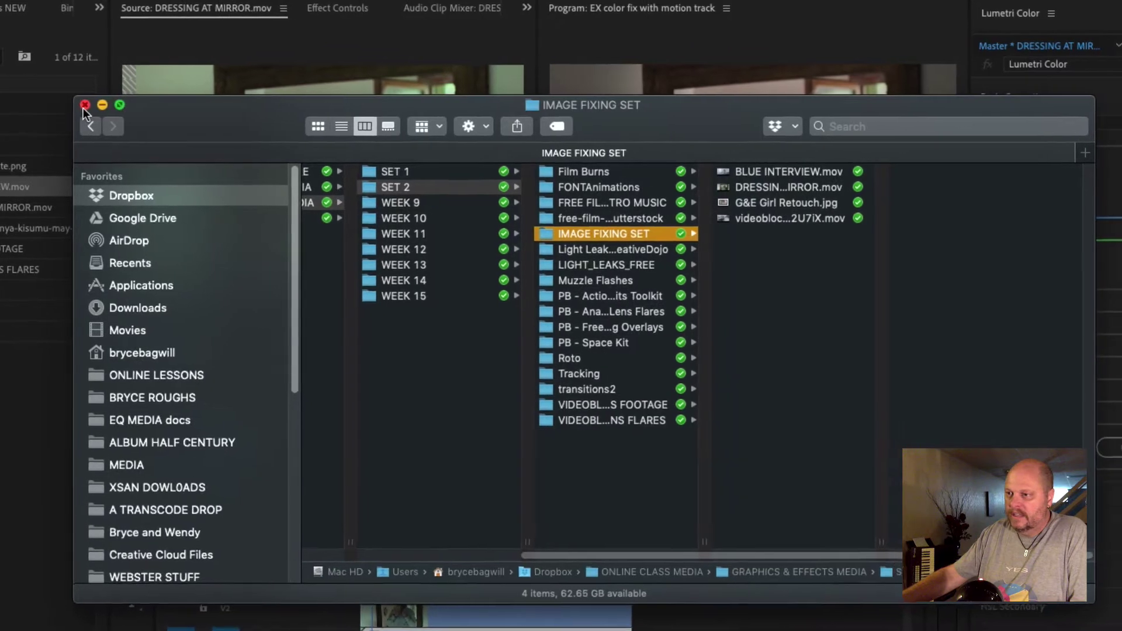
left_click(85, 105)
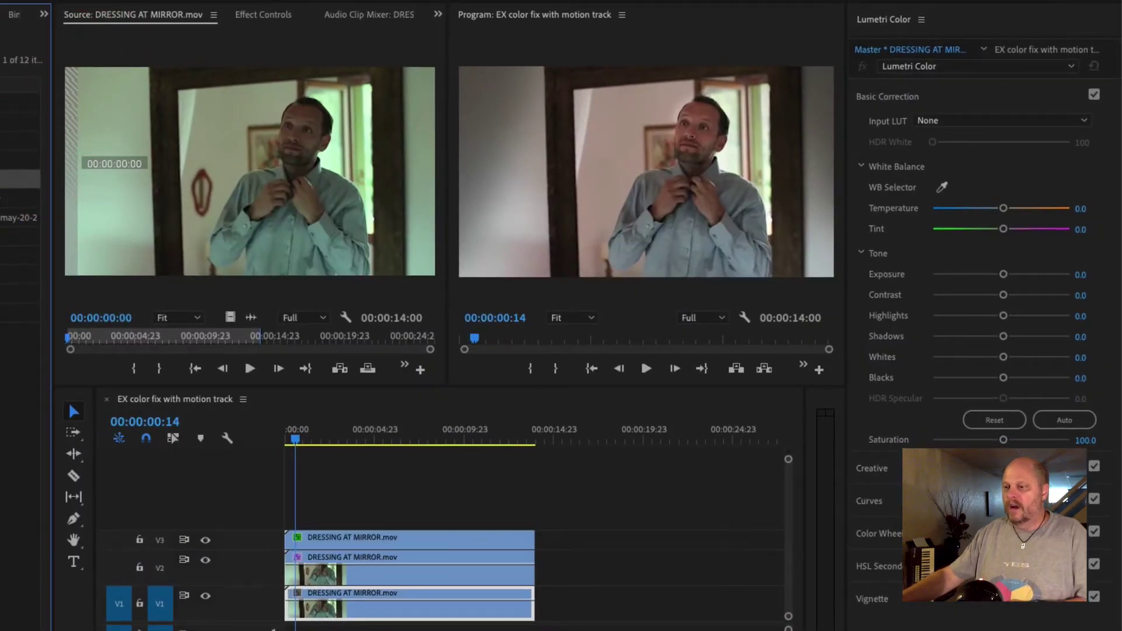
left_click(19, 478)
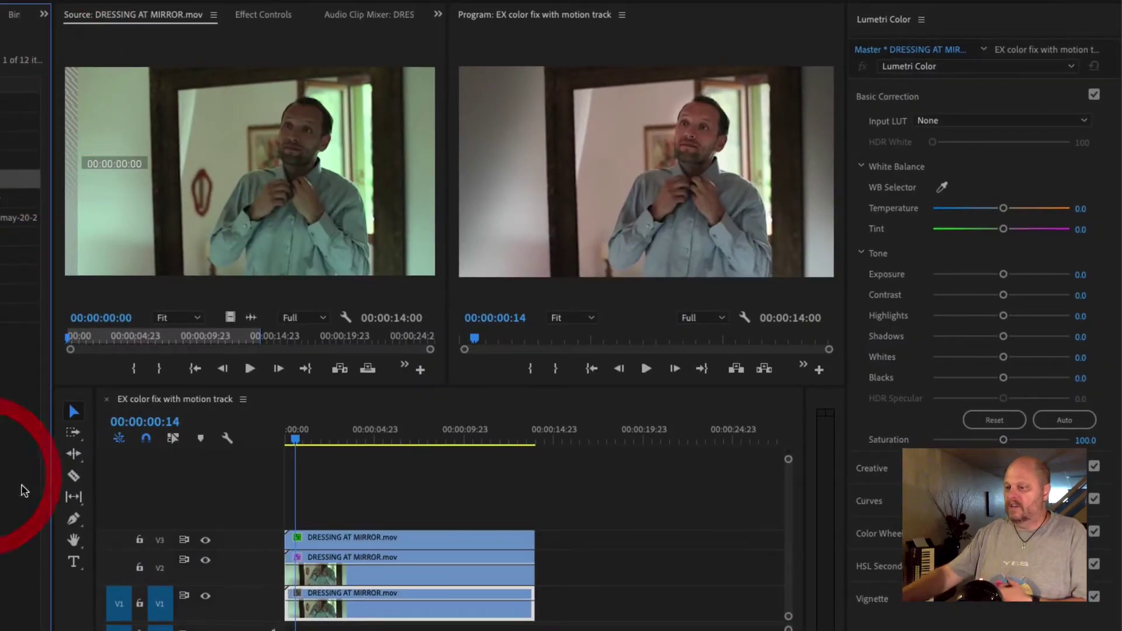
left_click(481, 484)
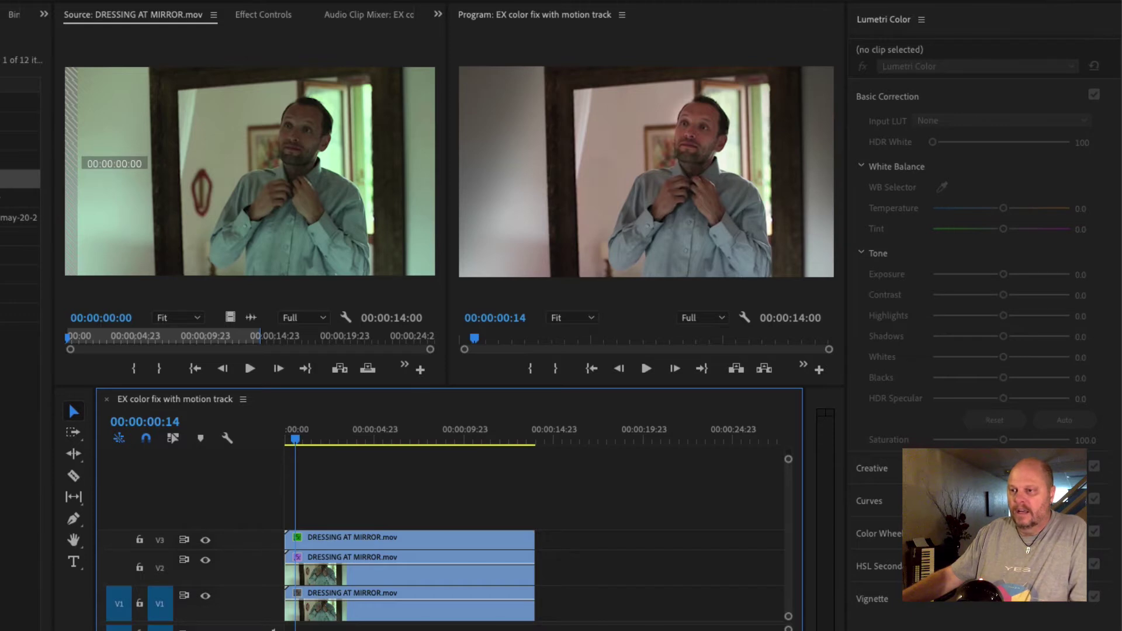
double_click(7, 197)
double_click(7, 197)
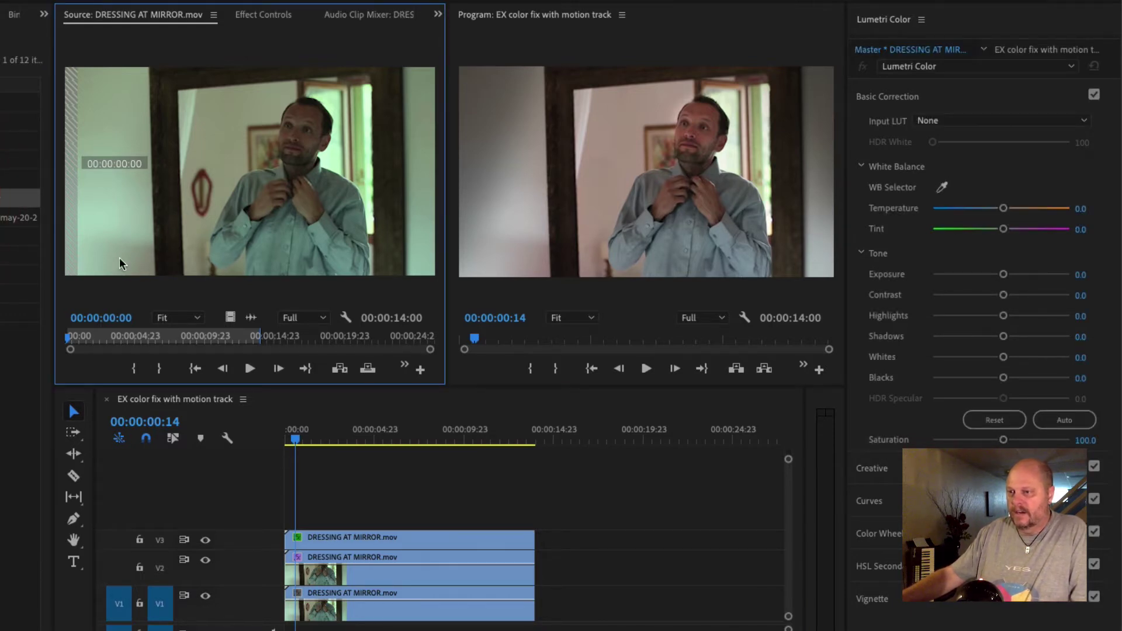
left_click_drag(7, 197, 560, 605)
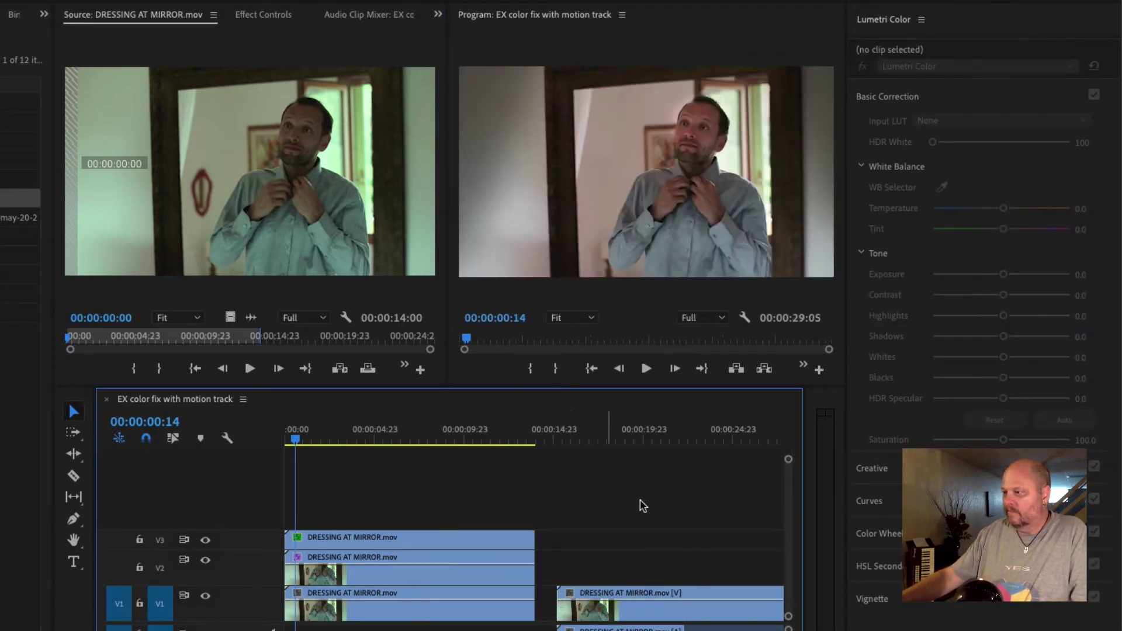
key("backslash")
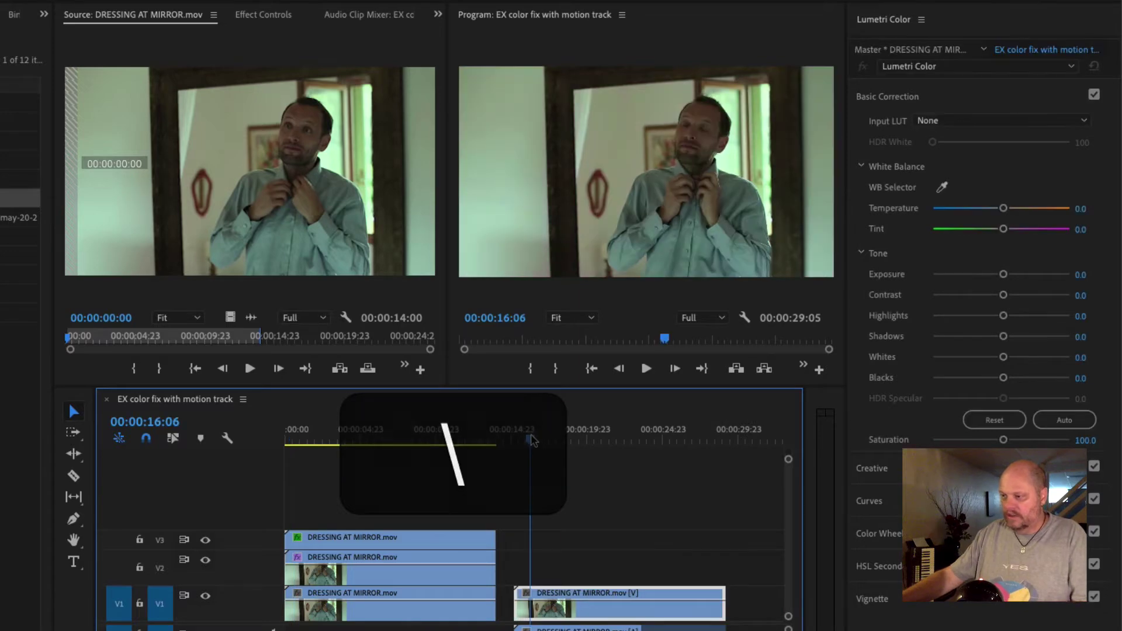
left_click(531, 439)
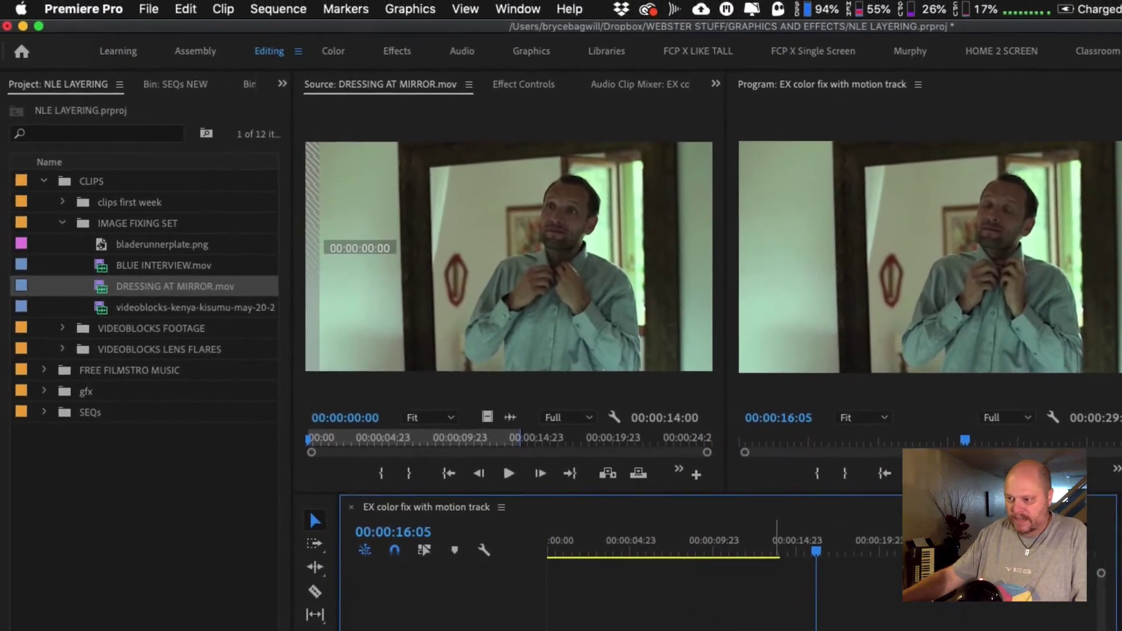
key("super+z")
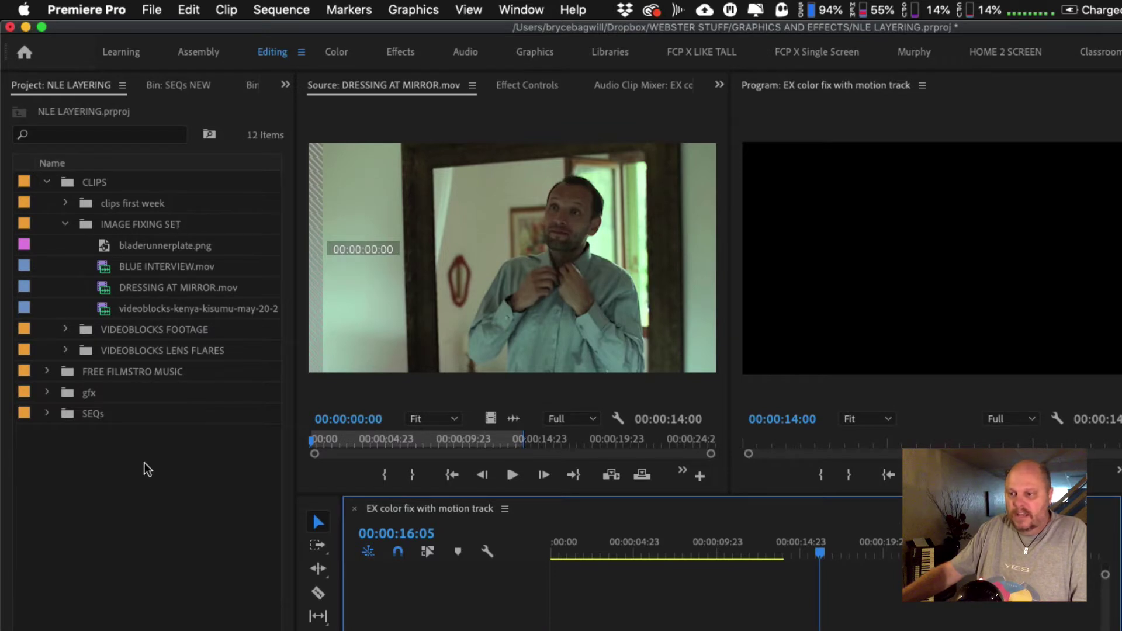
Open the SEQs NEW bin inside the SEQs bin
left_click(47, 414)
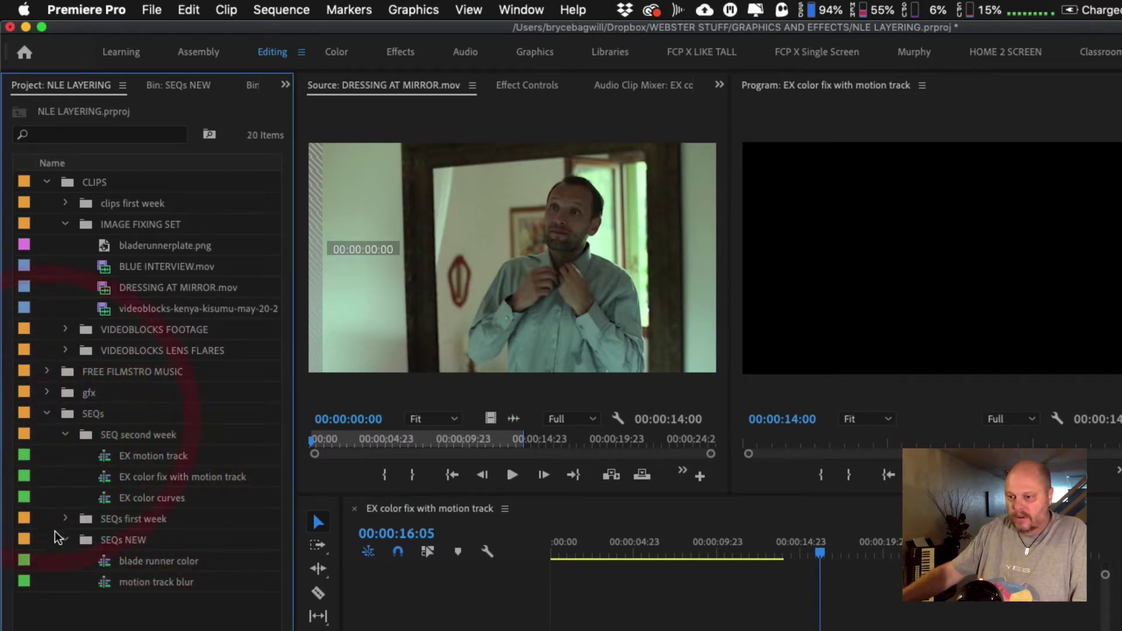
double_click(87, 543)
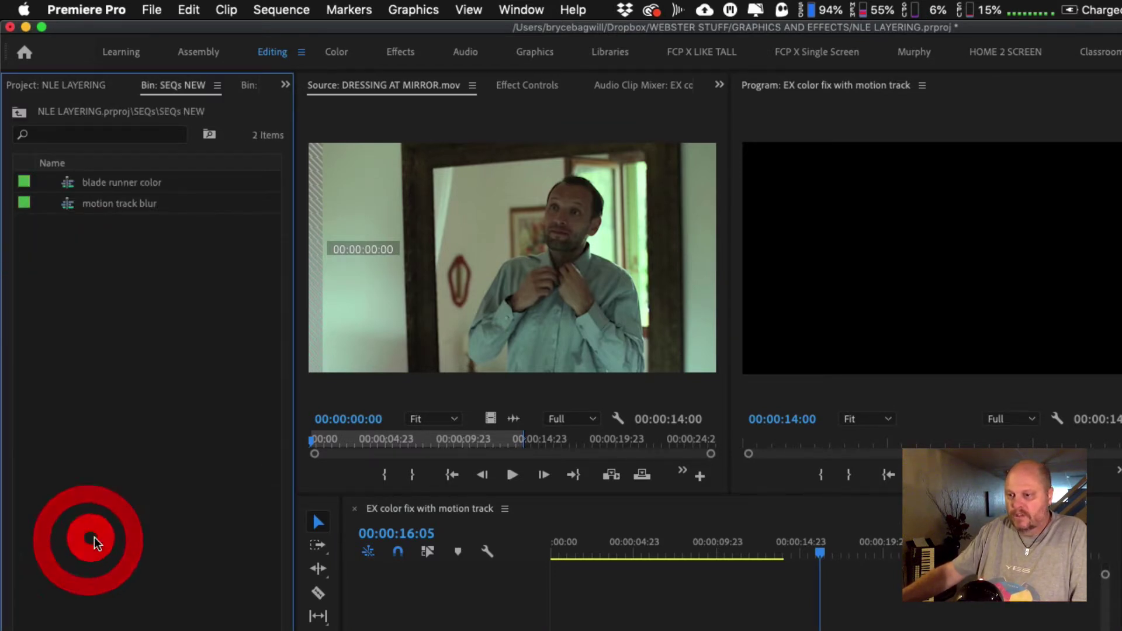
left_click(111, 278)
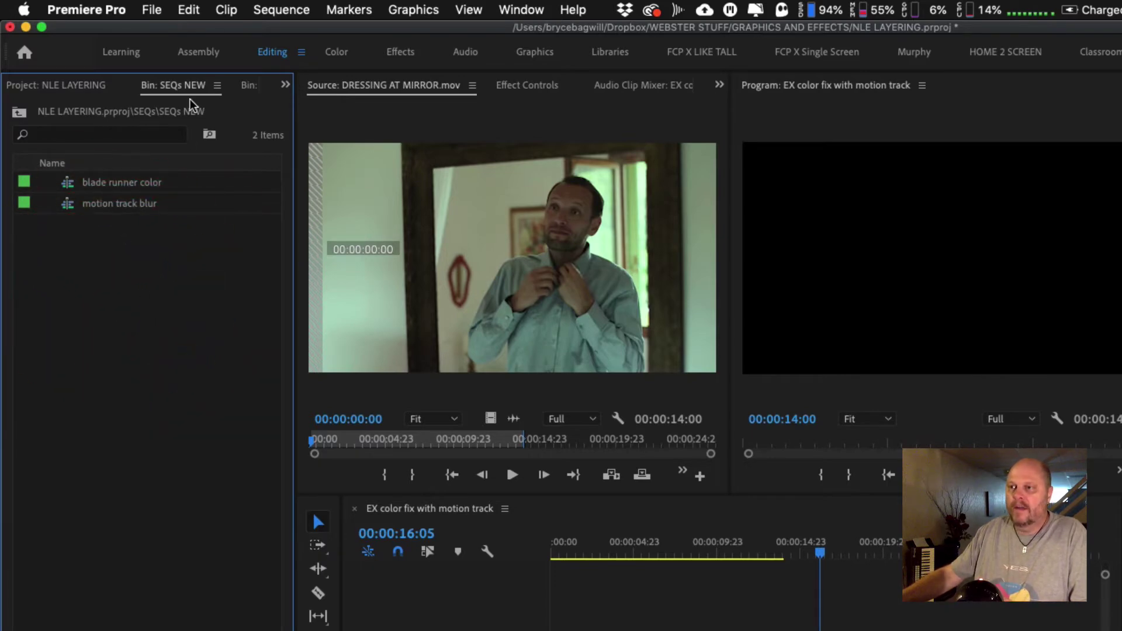
Create and open a new sequence named "mirror dude" from the custom ProRes LT 1080 23.98 preset
left_click(151, 9)
mouse_move(157, 33)
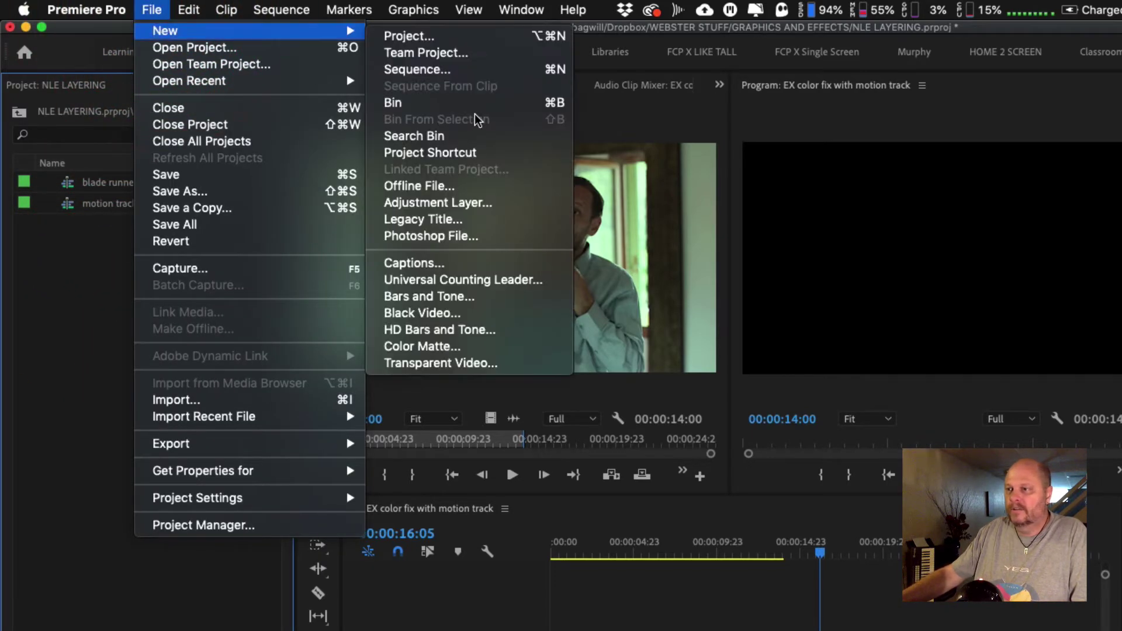
left_click(450, 69)
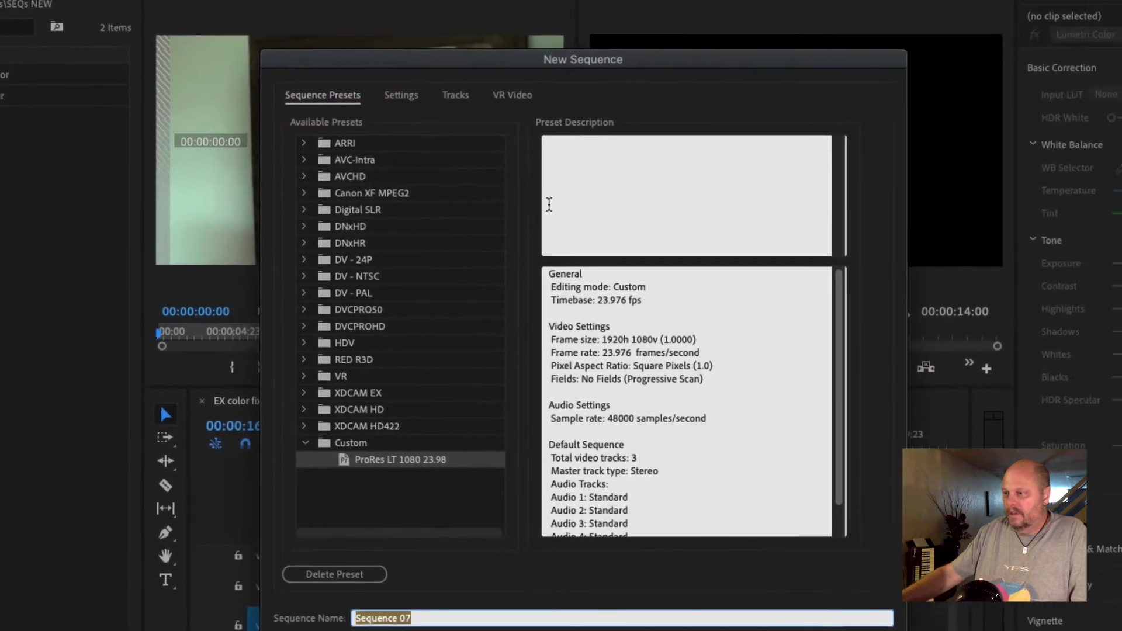
left_click(345, 459)
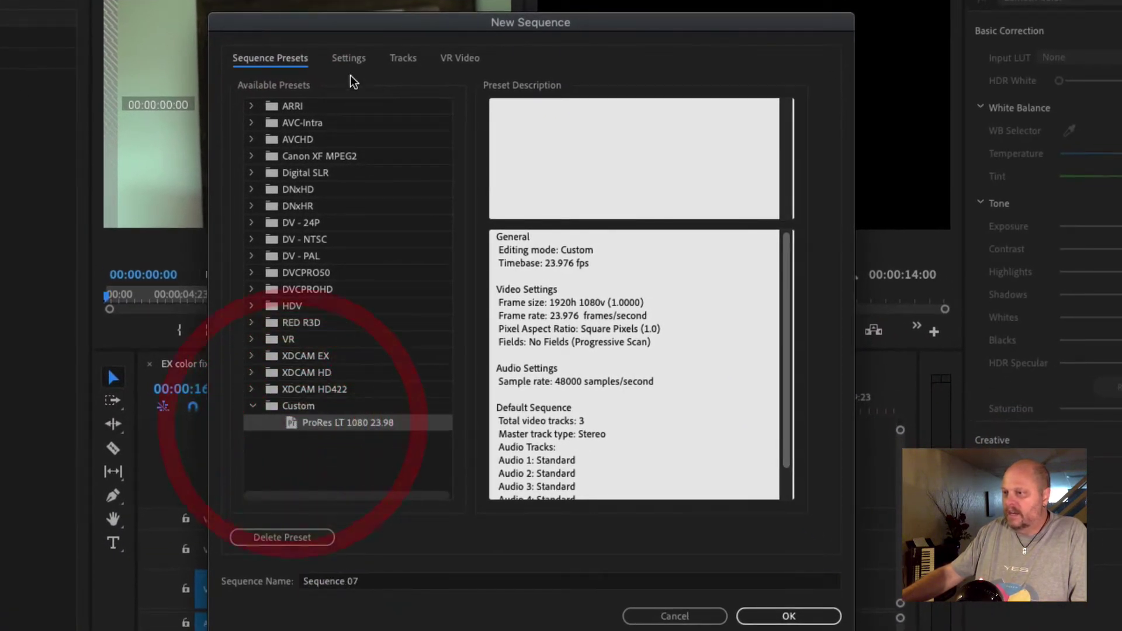
left_click(348, 58)
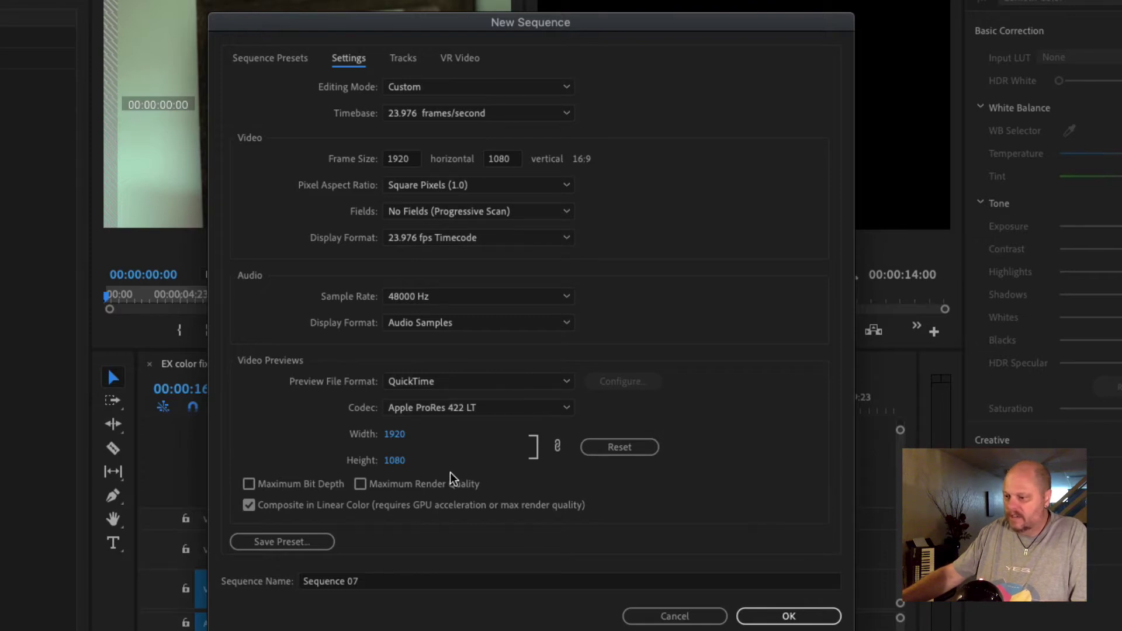
left_click_drag(377, 585, 182, 585)
type("mi")
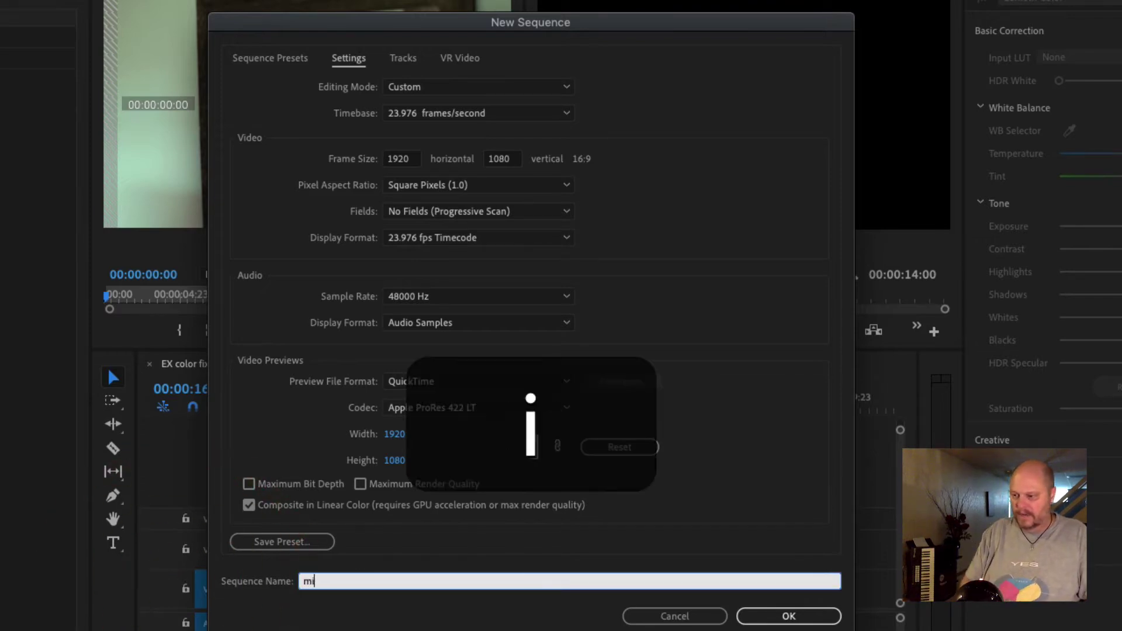
type("rror dude")
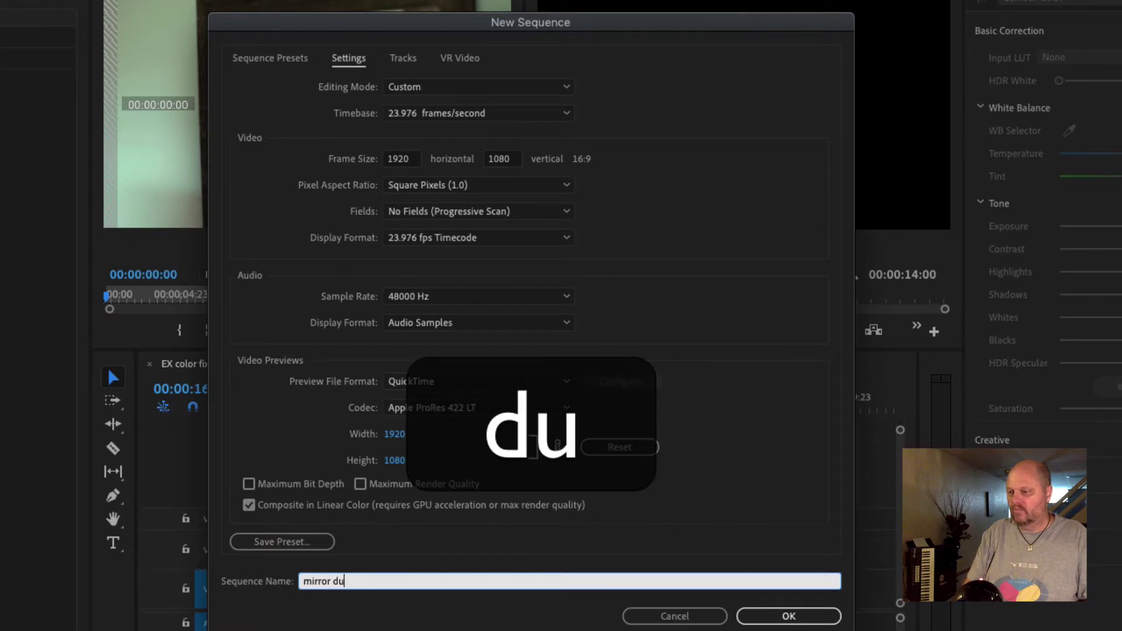
key("Return")
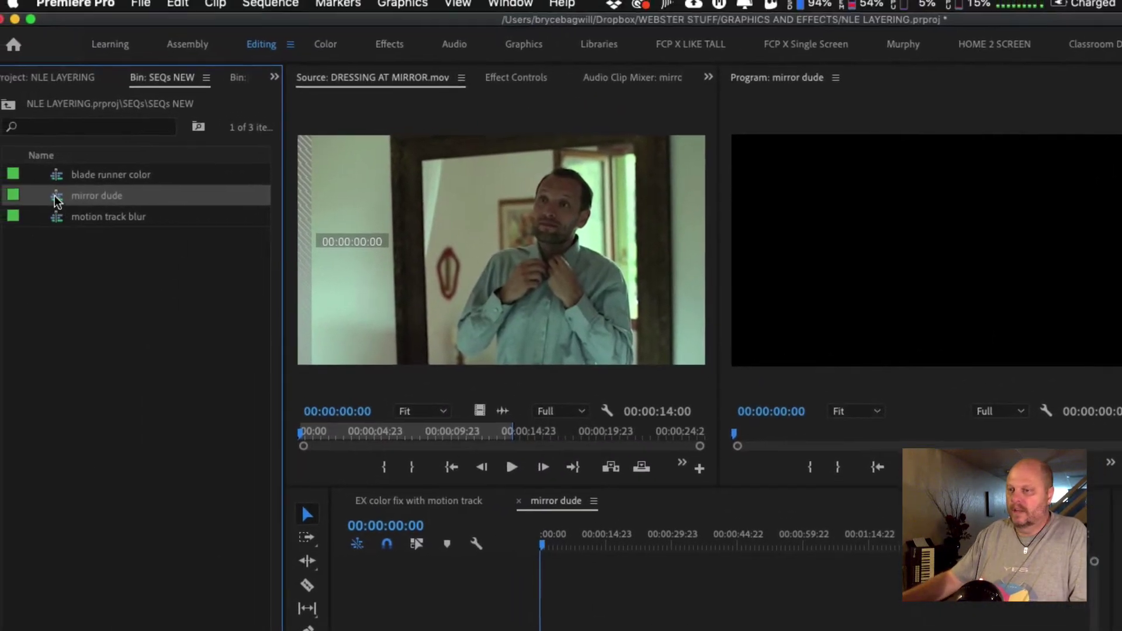
double_click(67, 204)
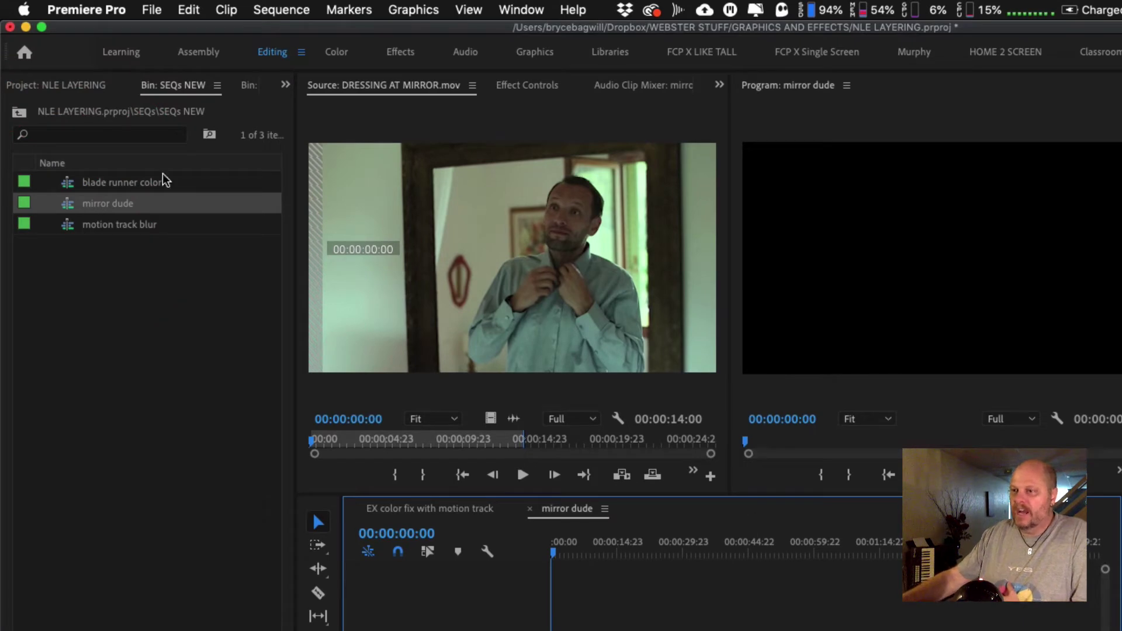
Load DRESSING AT MIRROR.mov from the IMAGE FIXING SET bin, place only its video at the start of V1, and fit the sequence in the timeline
left_click(58, 88)
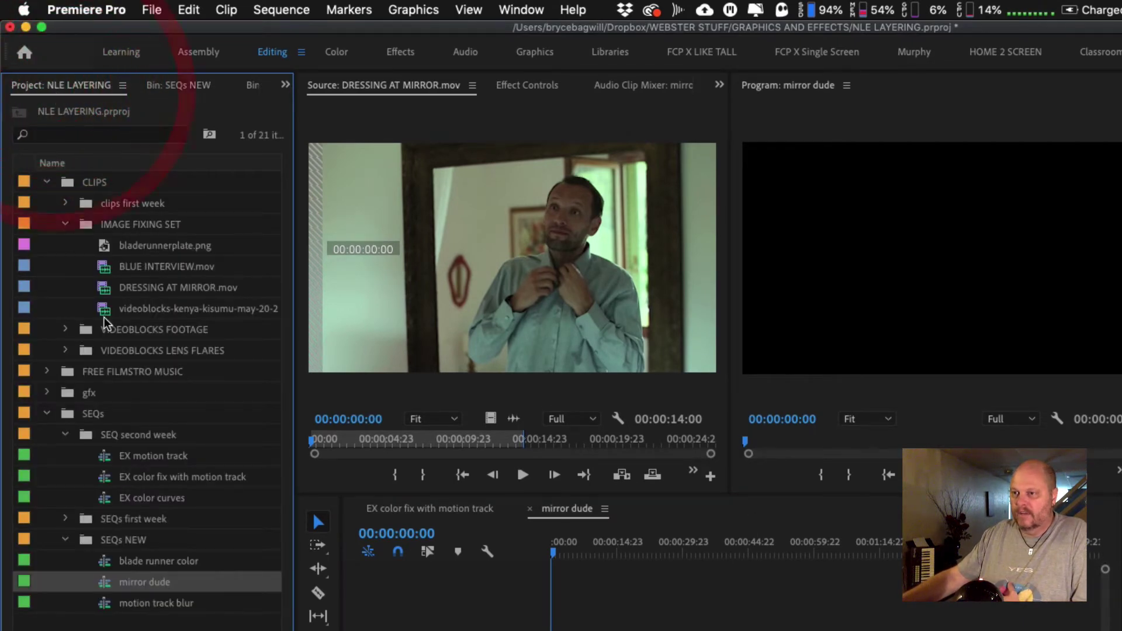
double_click(123, 293)
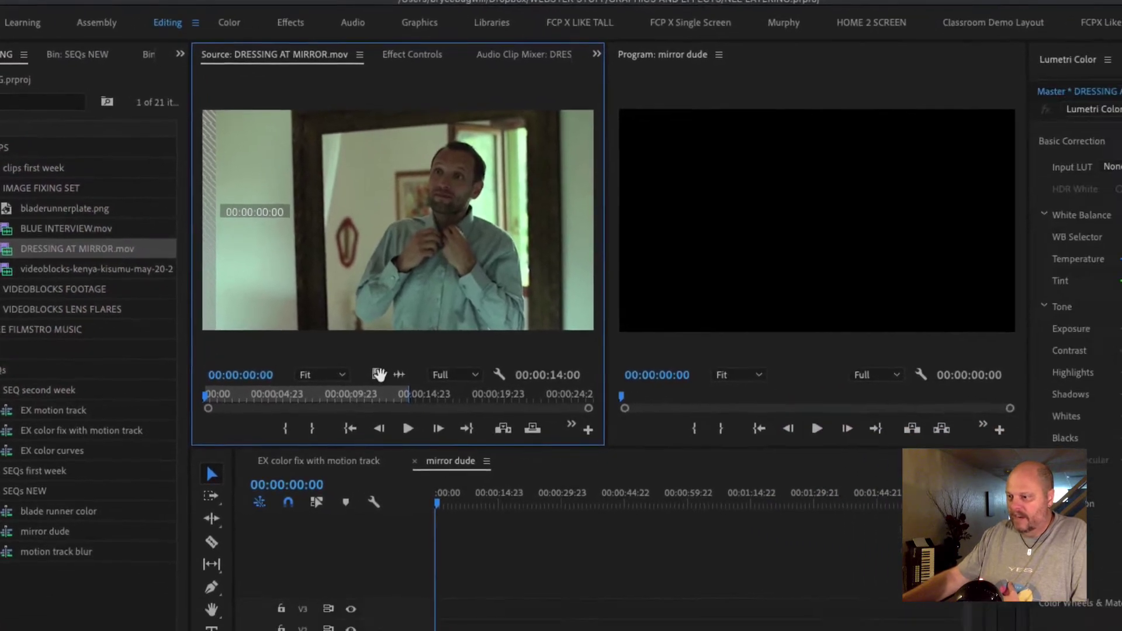
left_click_drag(473, 411, 318, 576)
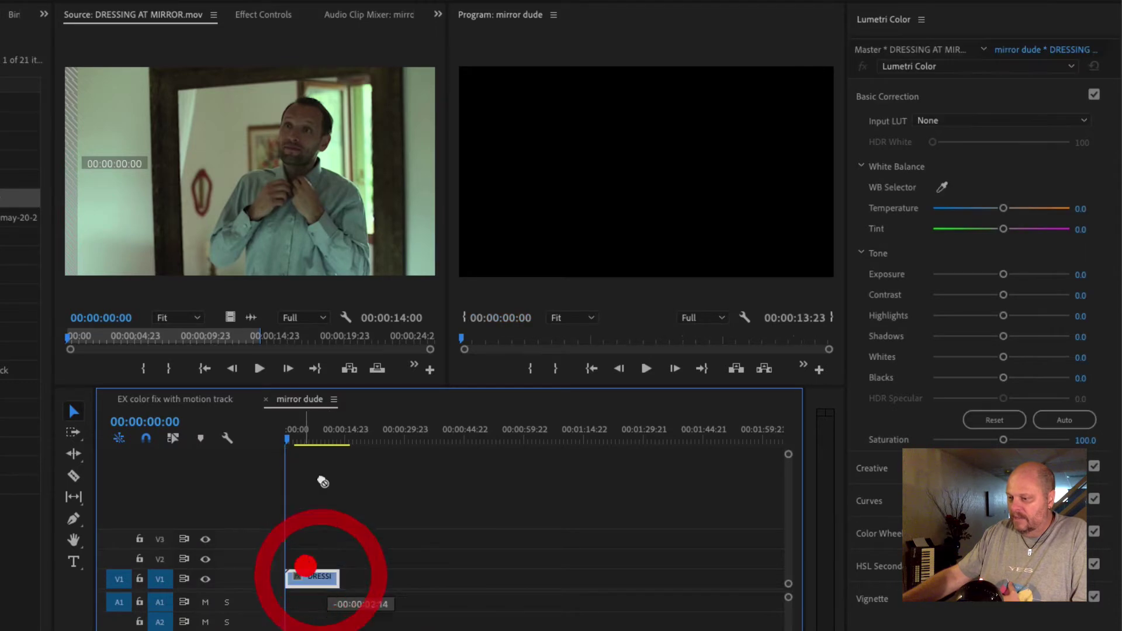
left_click(321, 442)
key("backslash")
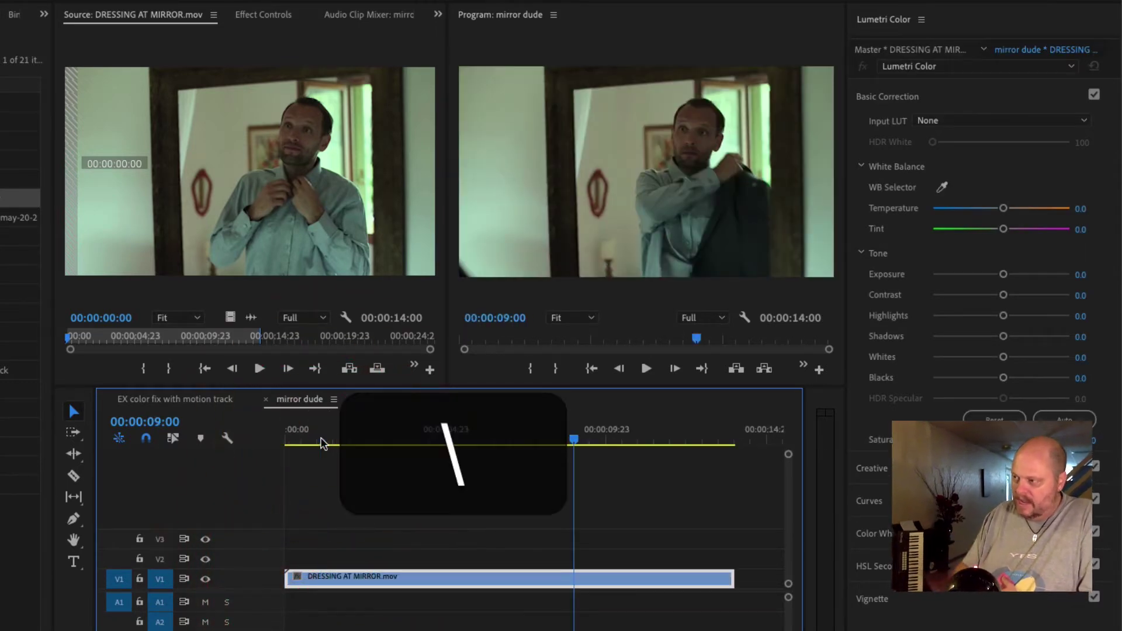
Park the sequence playhead at 00:00:03:02 and scrub through the source clip to 00:00:14:16 to examine the footage
left_click(384, 437)
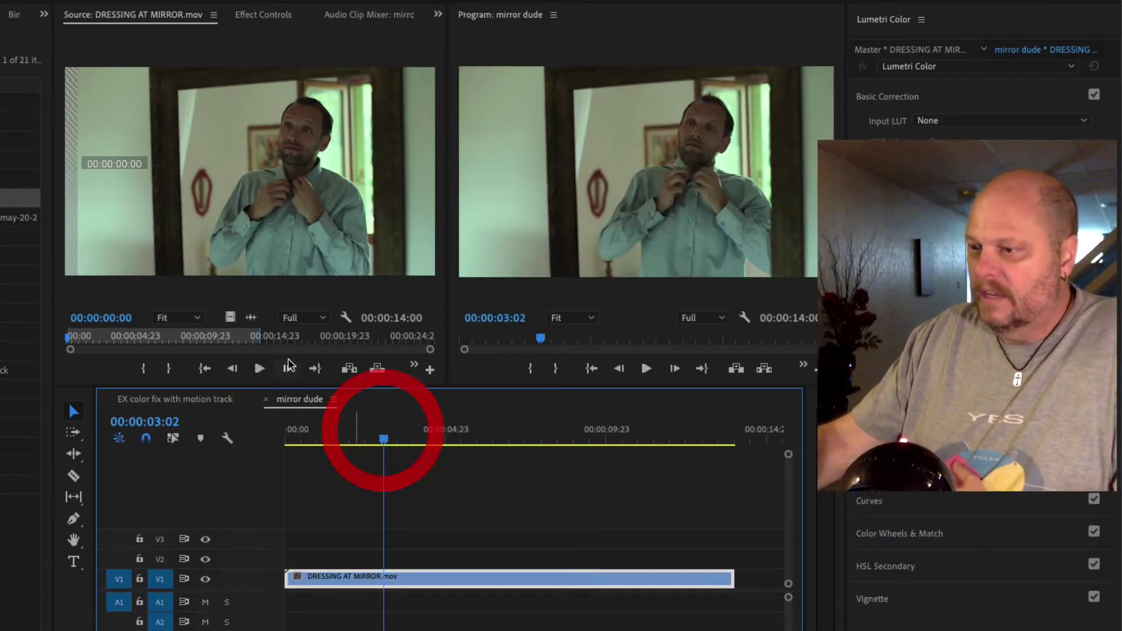
left_click(69, 338)
left_click_drag(68, 339, 270, 346)
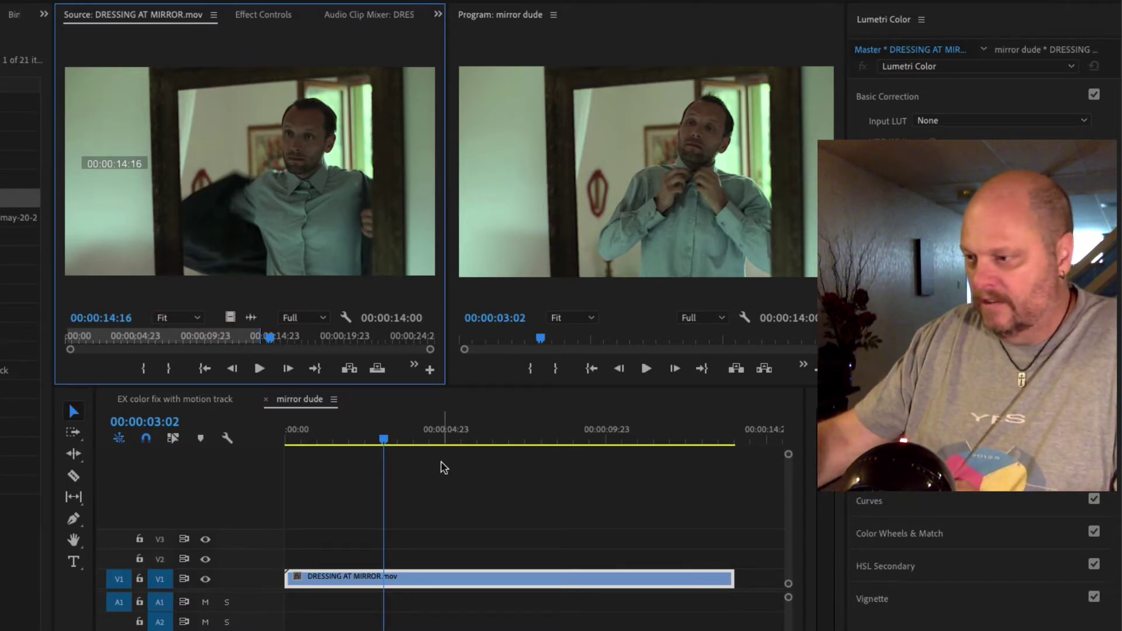
Scrub the mirror dude sequence through to 00:00:13:02 to examine the footage, and return the playhead to the start
left_click_drag(443, 439, 677, 432)
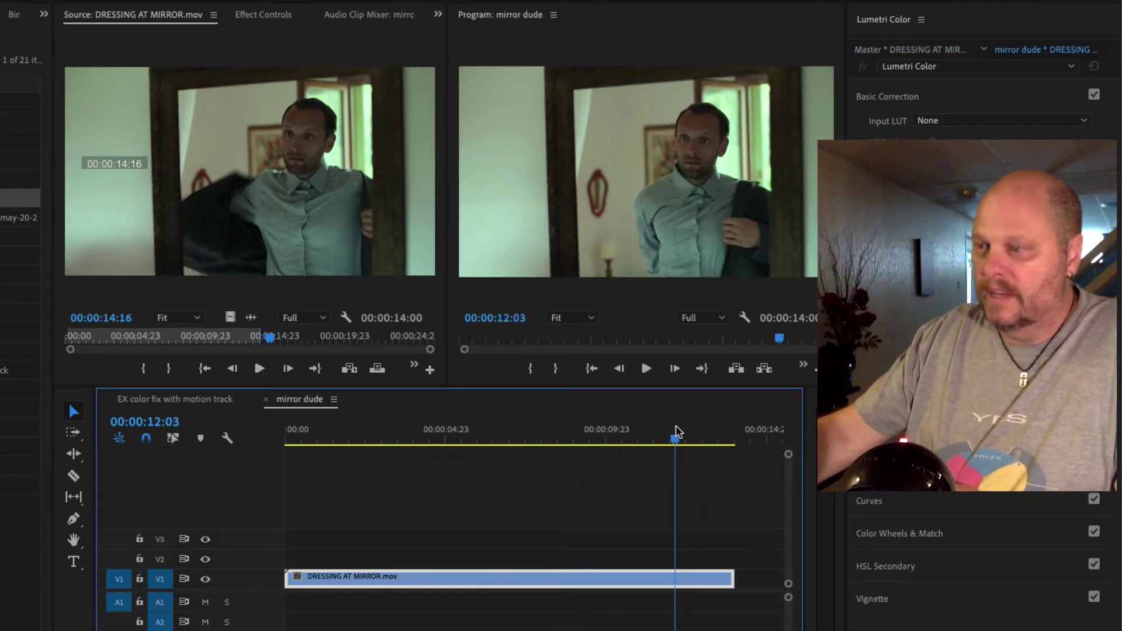
left_click(676, 434)
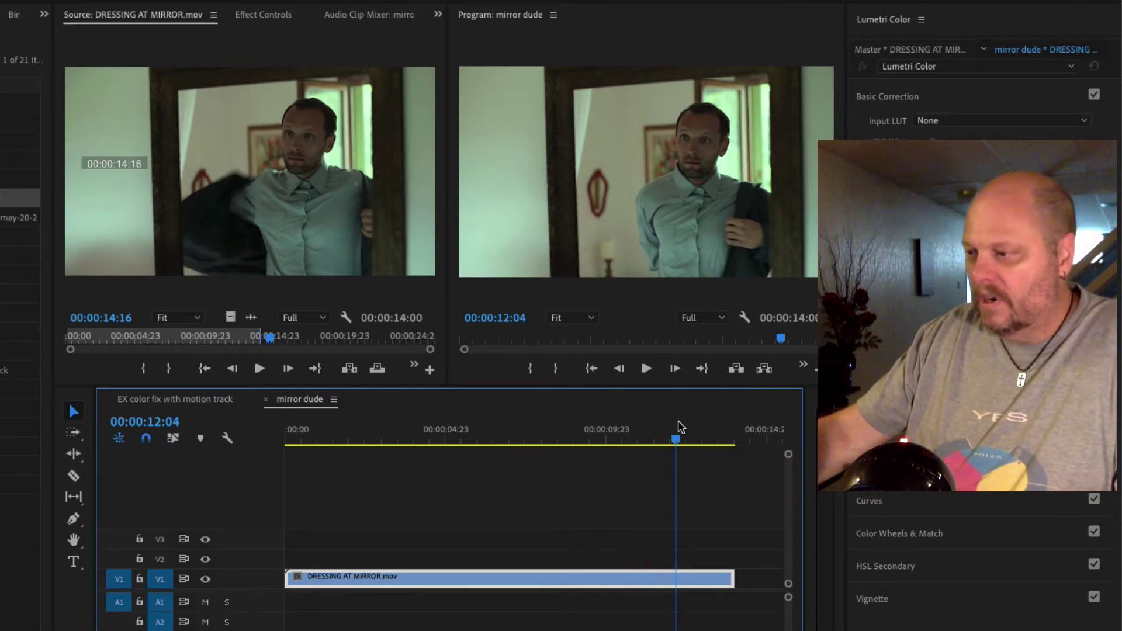
left_click_drag(678, 426, 711, 437)
mouse_move(712, 438)
left_mouse_down()
mouse_move(745, 438)
mouse_move(706, 438)
left_mouse_up()
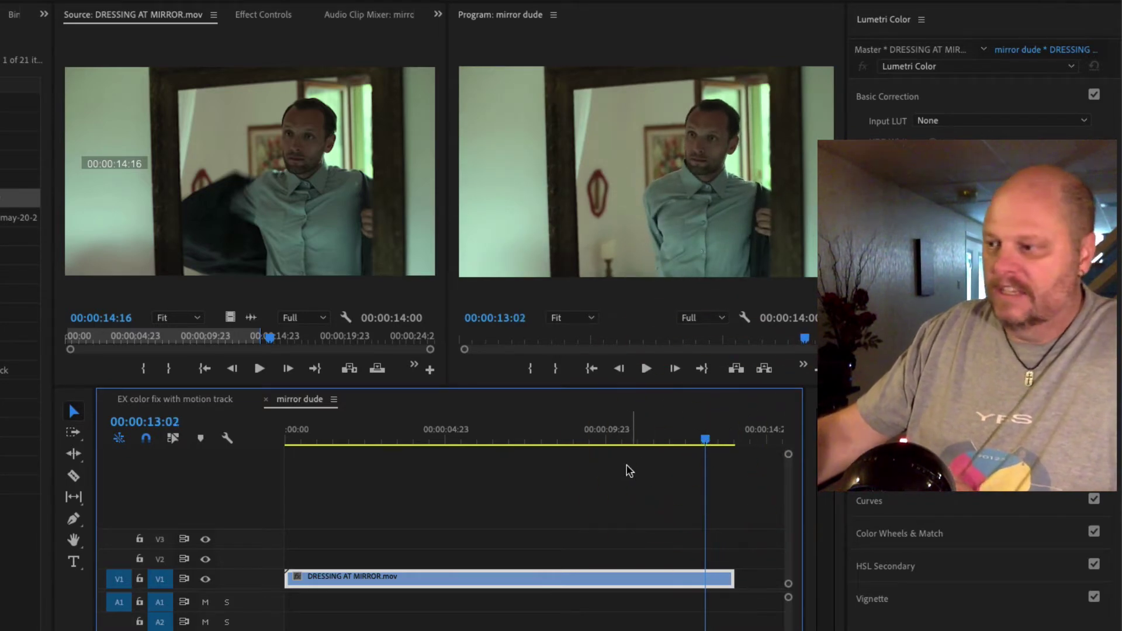
scroll(559, 508, "down", 1)
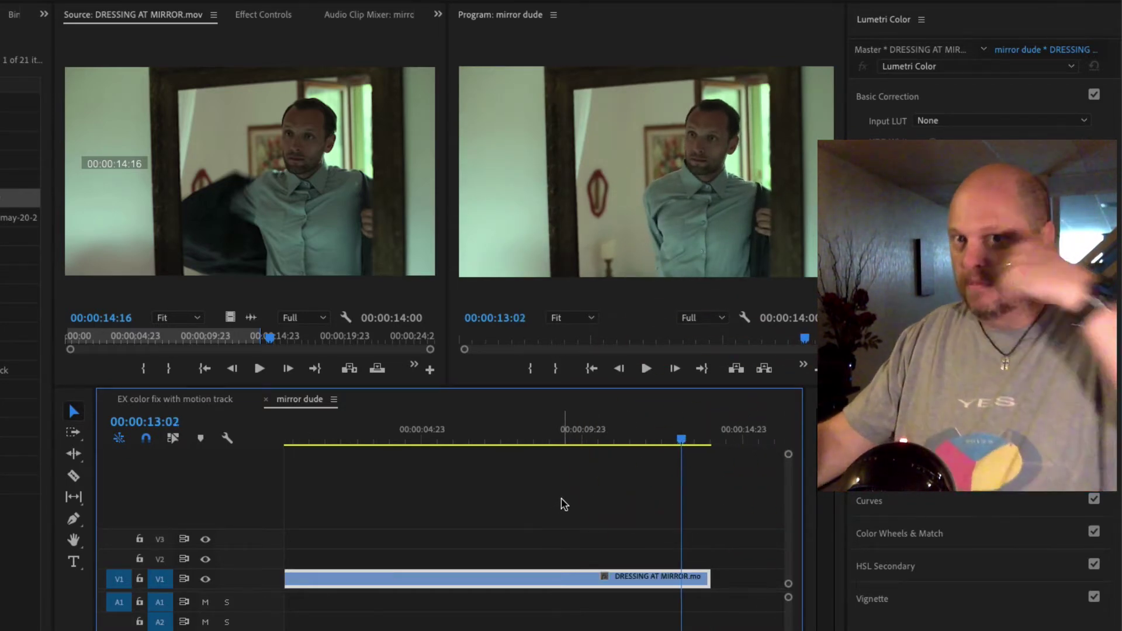
left_click_drag(682, 438, 252, 442)
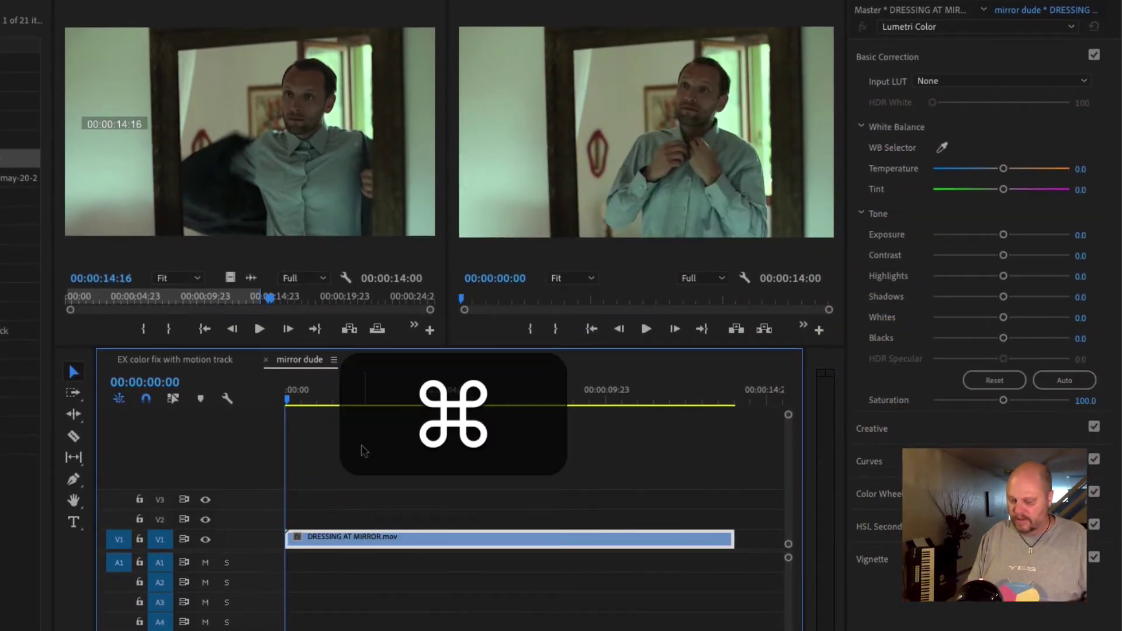
Increase the height of the video tracks and give them more room in the timeline than the audio tracks
key("super+equal")
key("super+equal")
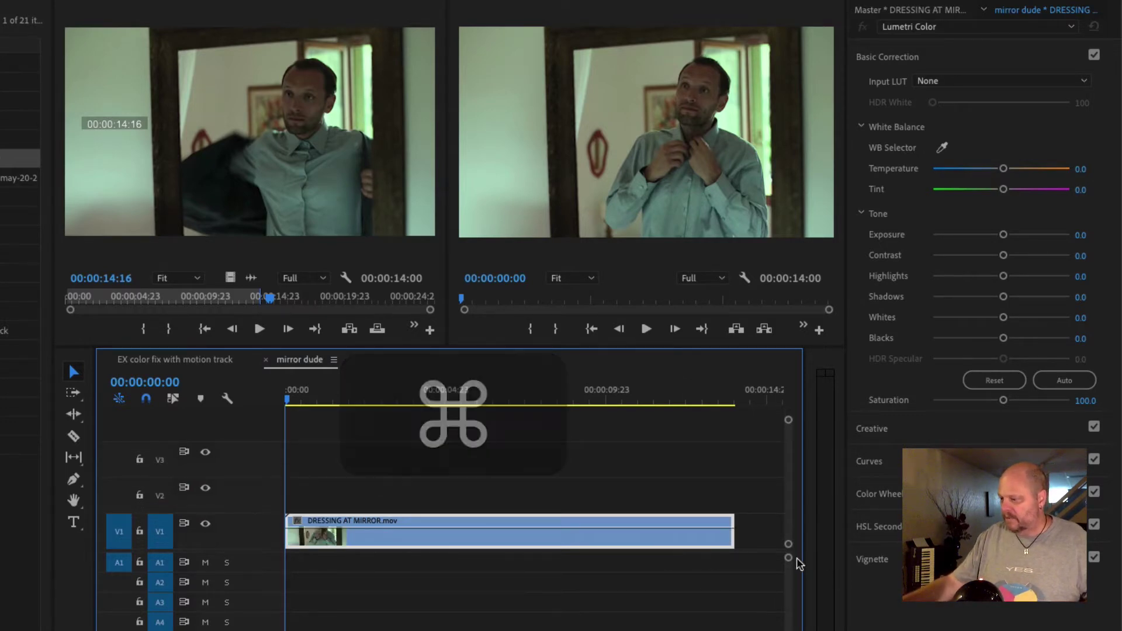
left_click_drag(787, 553, 778, 618)
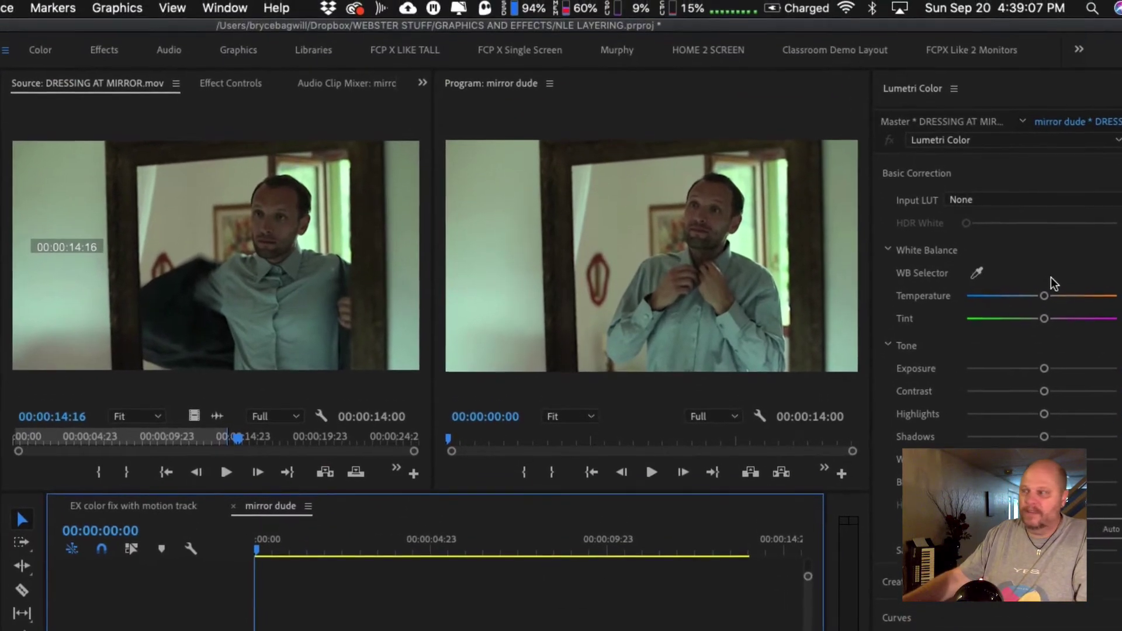
Display the Lumetri Scopes for the sequence and park the playhead at 00:00:00:00
left_click(222, 9)
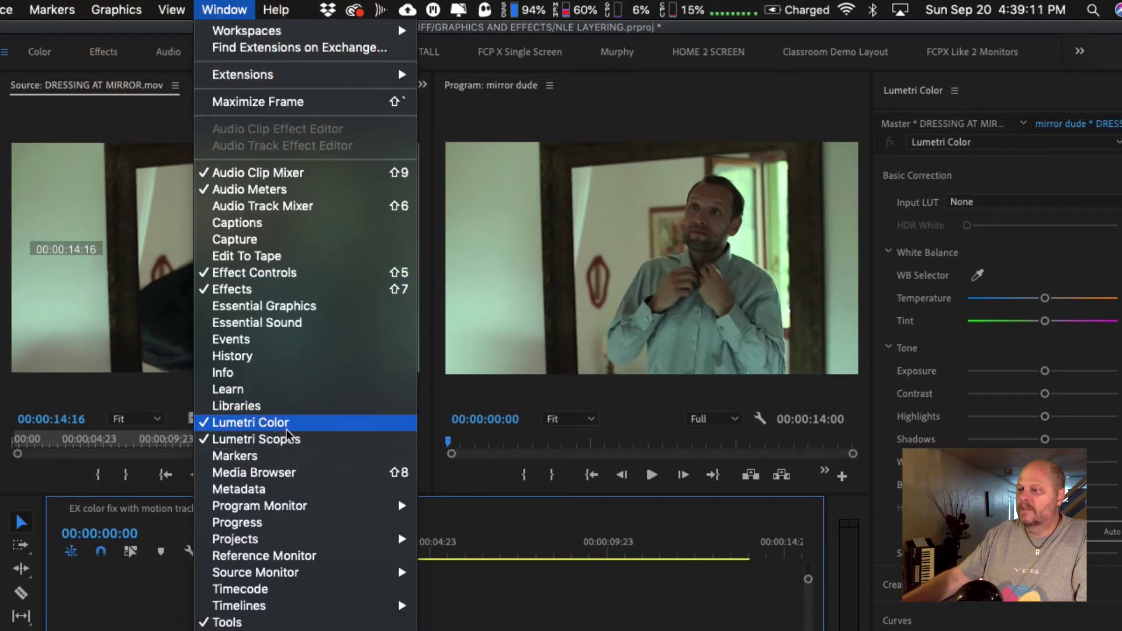
left_click(236, 7)
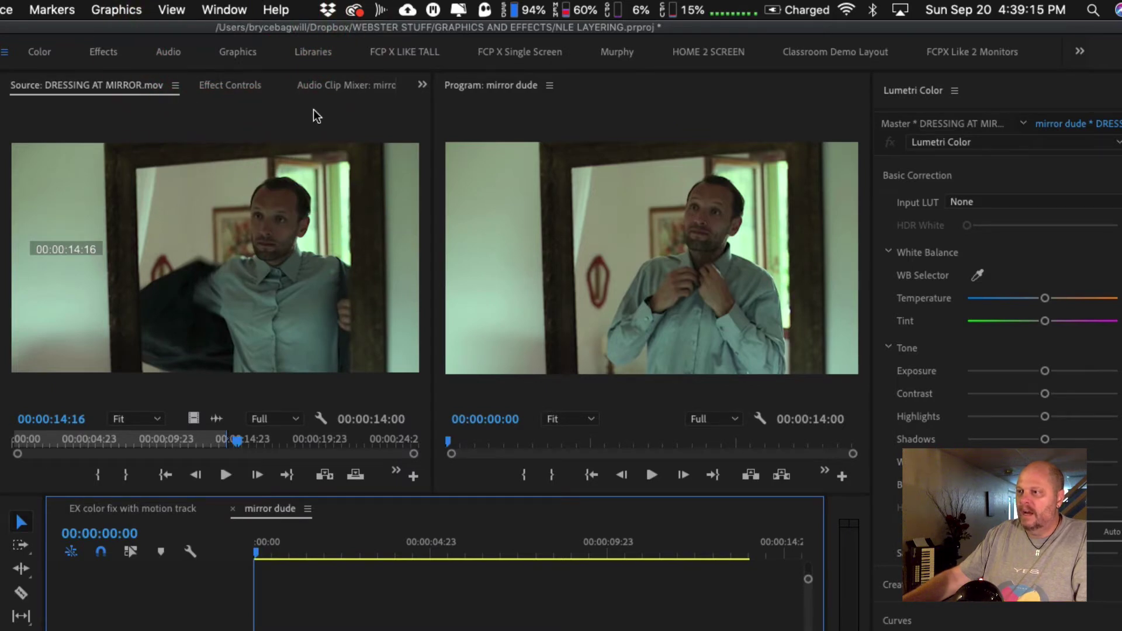
left_click(222, 10)
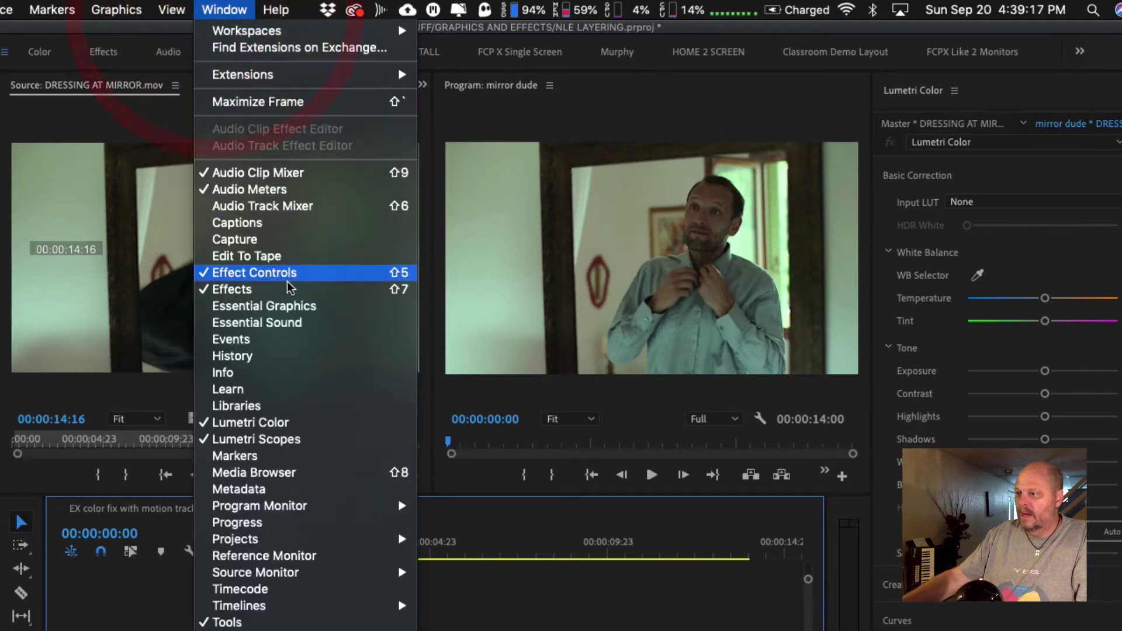
left_click(301, 439)
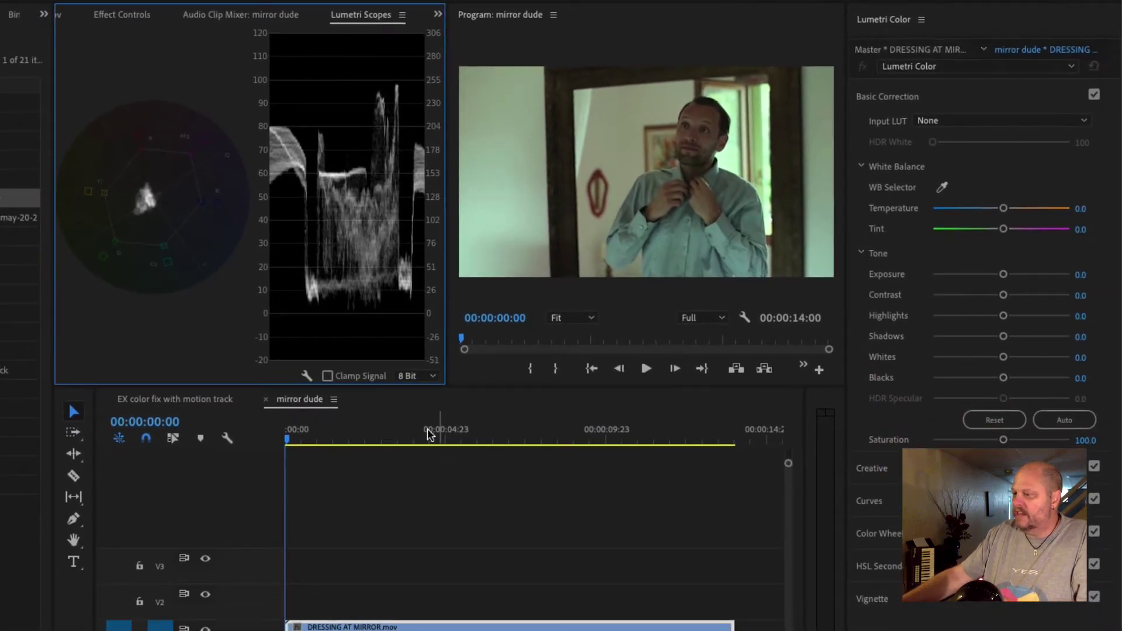
left_click(302, 438)
left_click_drag(302, 439, 287, 438)
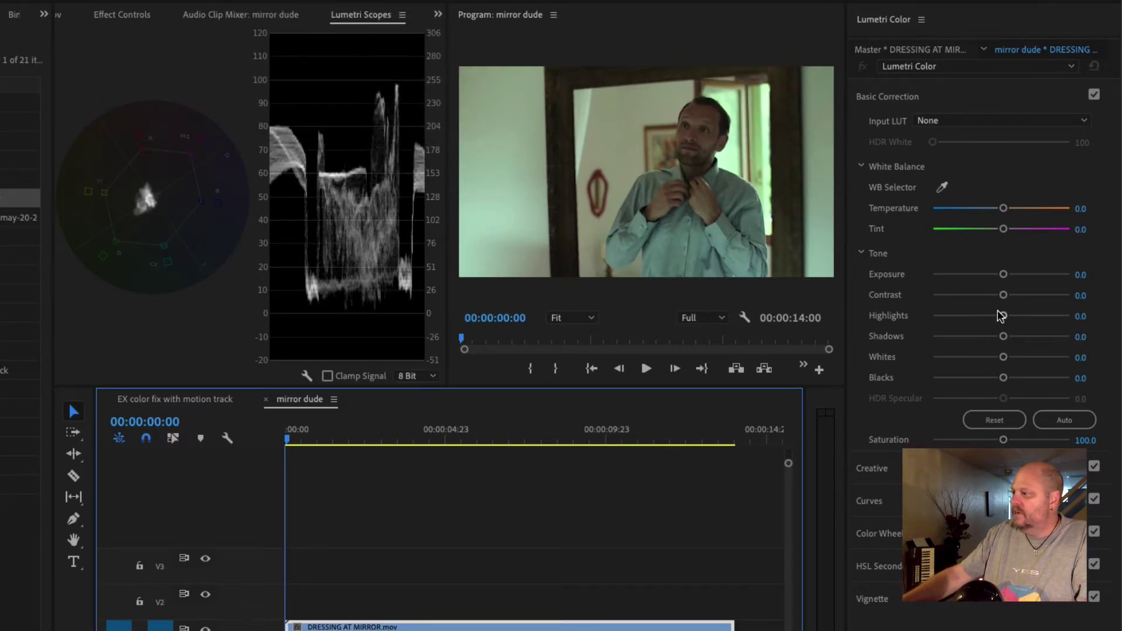
Set the clip's exposure to 0.5 and sample the pale wall beside the mirror for white balance, giving temperature 8.4 and tint 28.6
left_click_drag(1004, 274, 1011, 287)
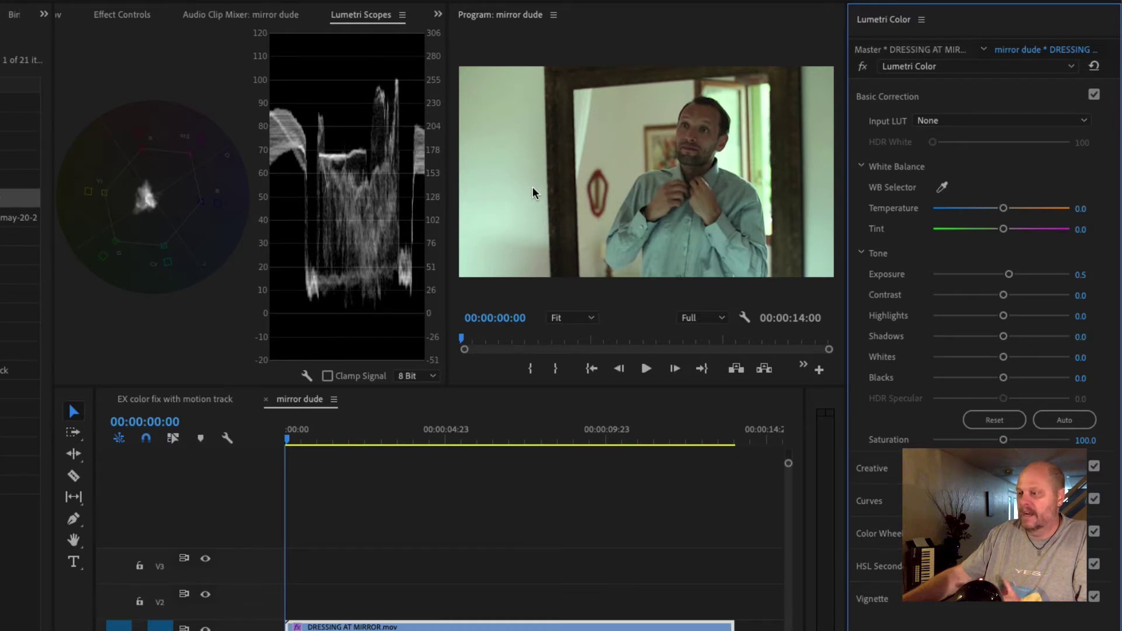
left_click(943, 187)
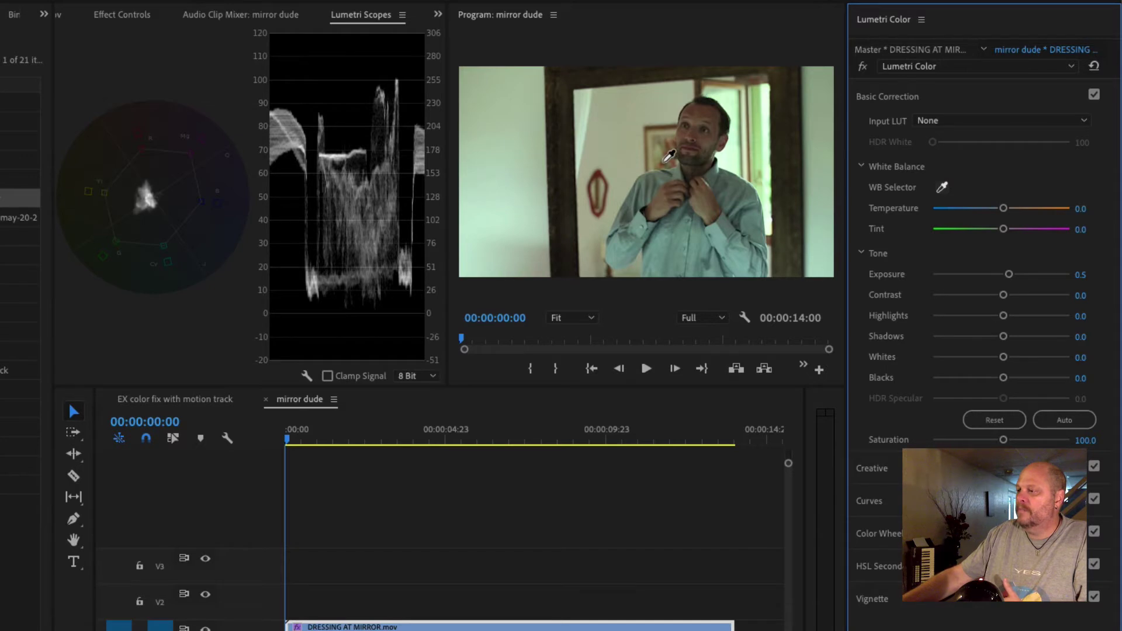
left_click(500, 167)
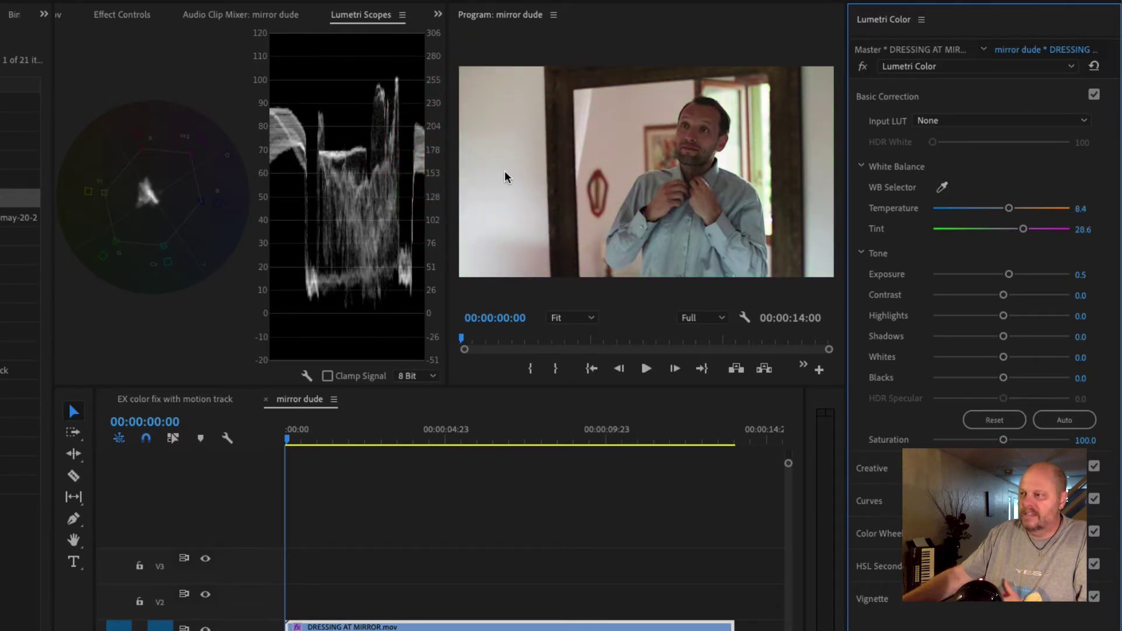
Bring back the original DRESSING AT MIRROR.mov source at 00:00:00:05 and compare it with the corrected sequence image
left_click(437, 14)
left_click(450, 34)
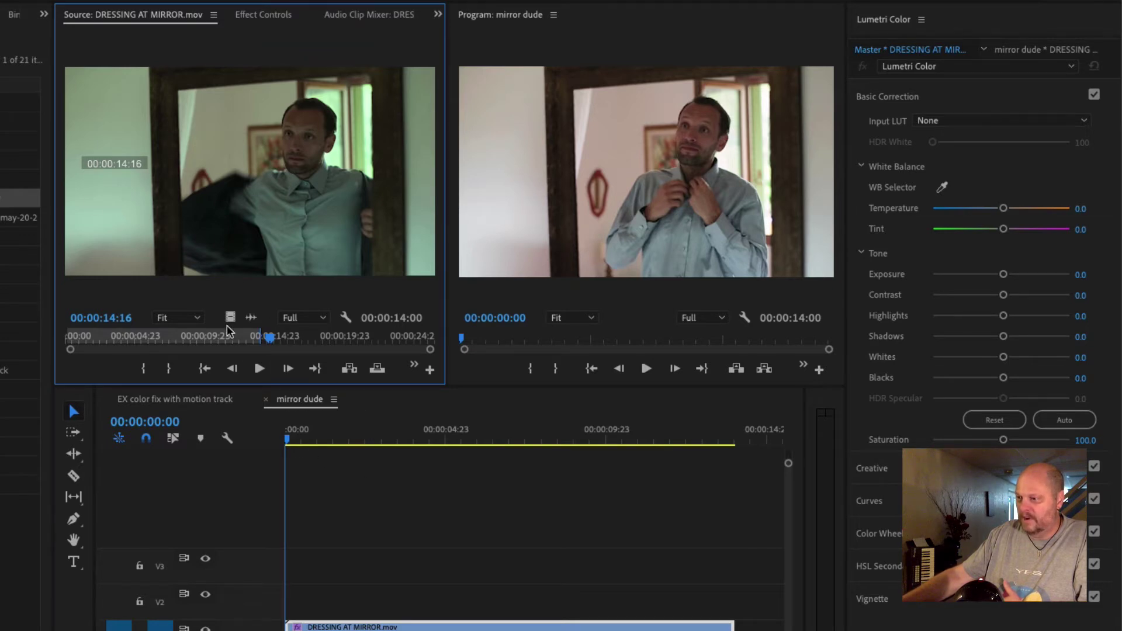
left_click_drag(228, 331, 69, 335)
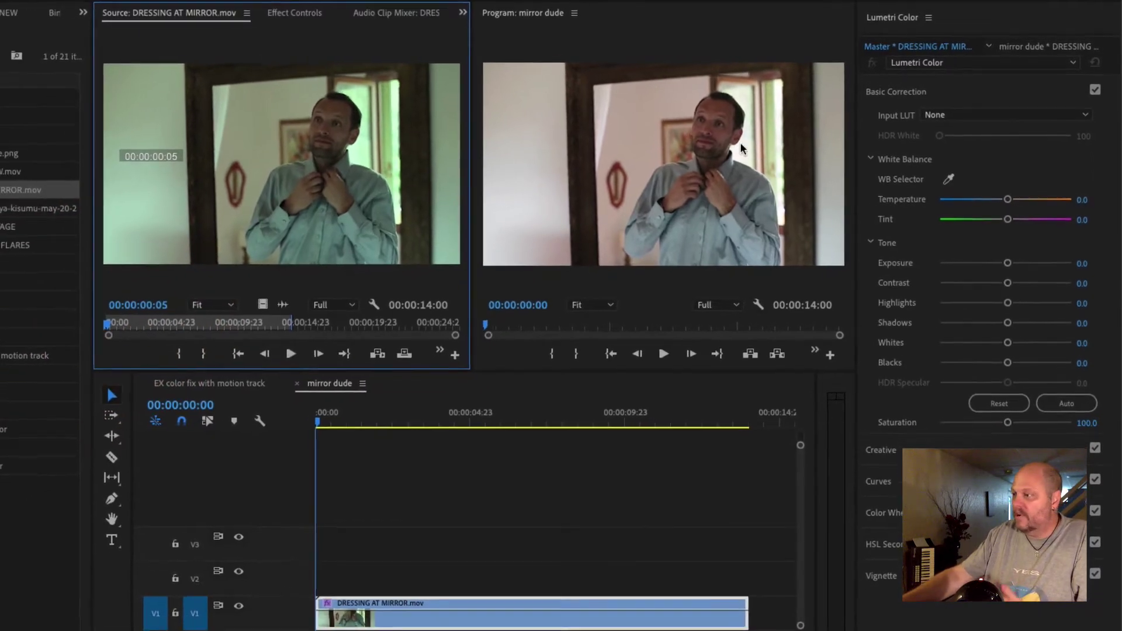
left_click(663, 354)
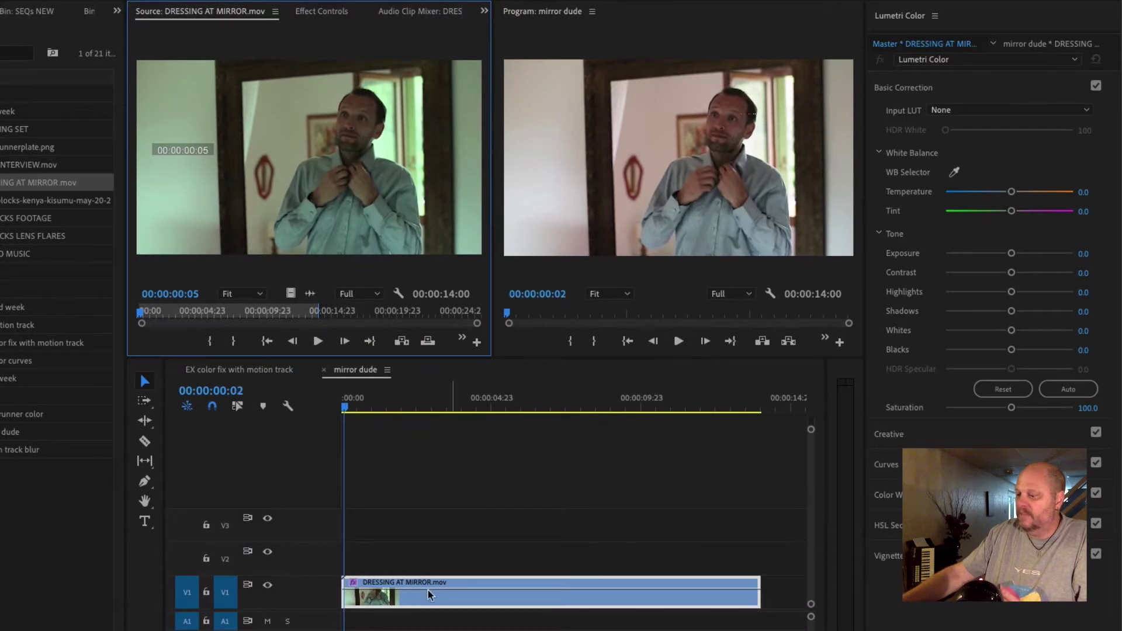
Select the V1 clip, park the playhead at 00:00:00:21 and set the clip's saturation to 117.9
left_click(409, 595)
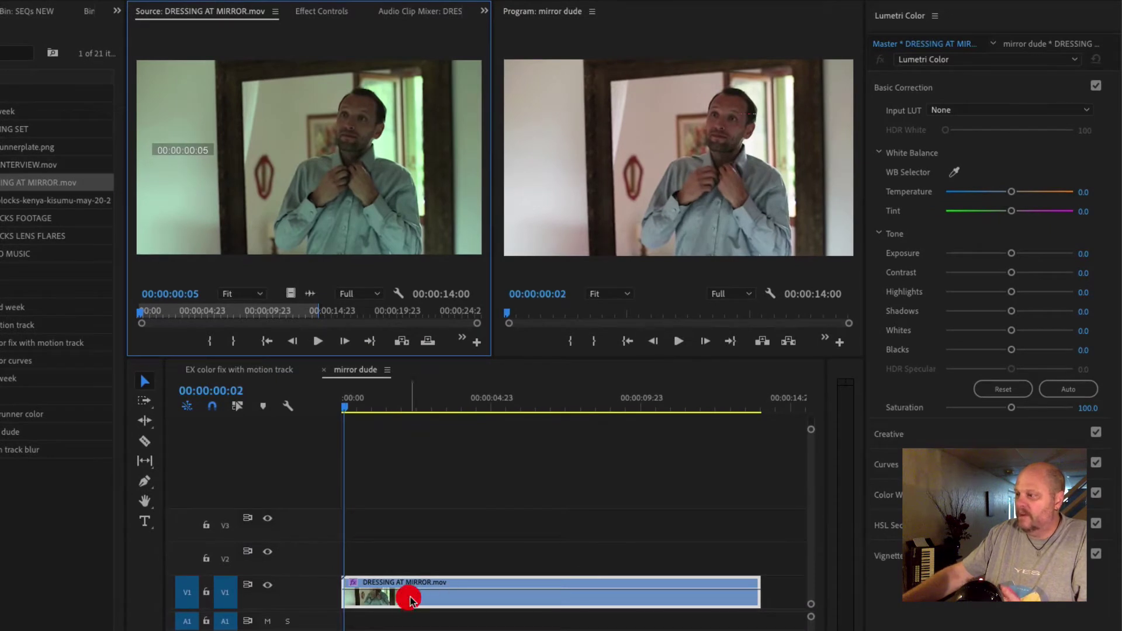
left_click(369, 406)
left_click(371, 404)
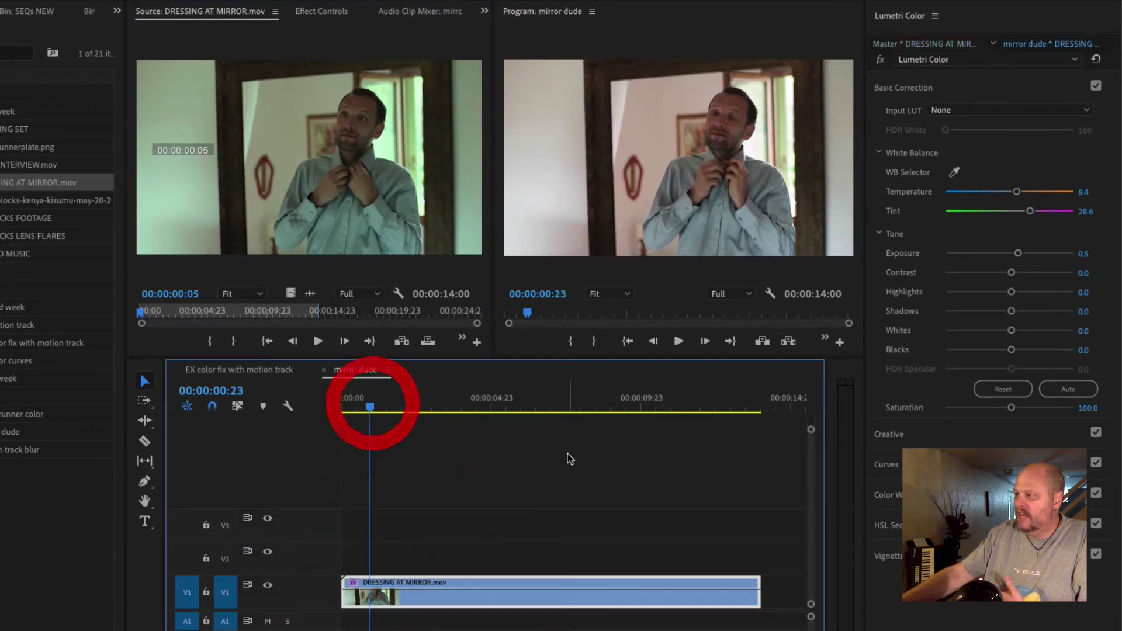
left_click(369, 403)
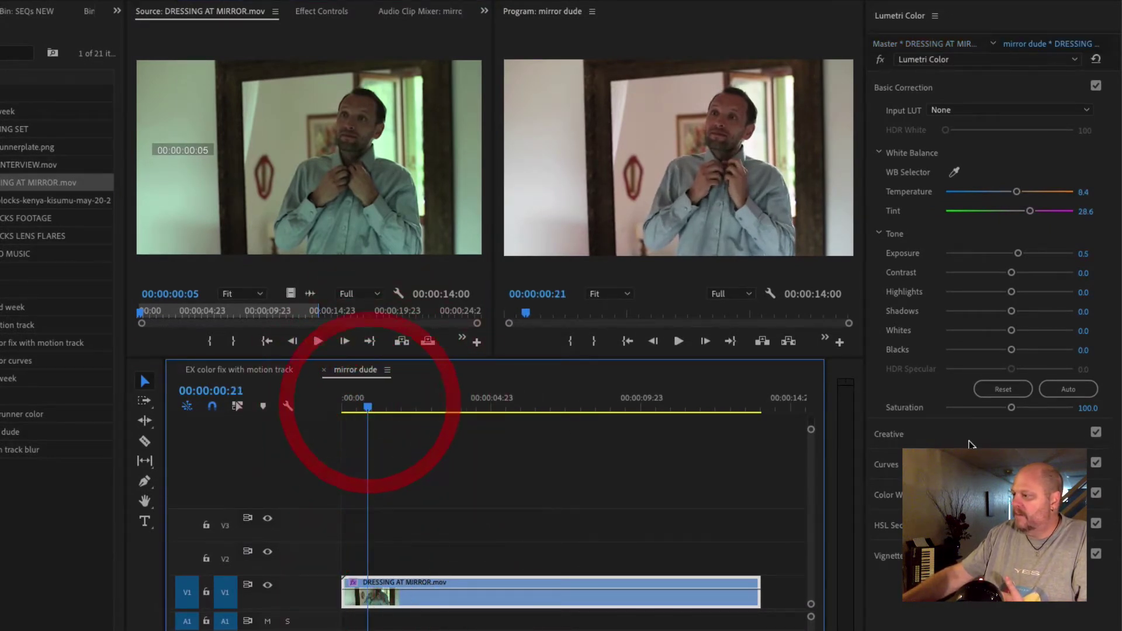
left_click_drag(1011, 407, 968, 408)
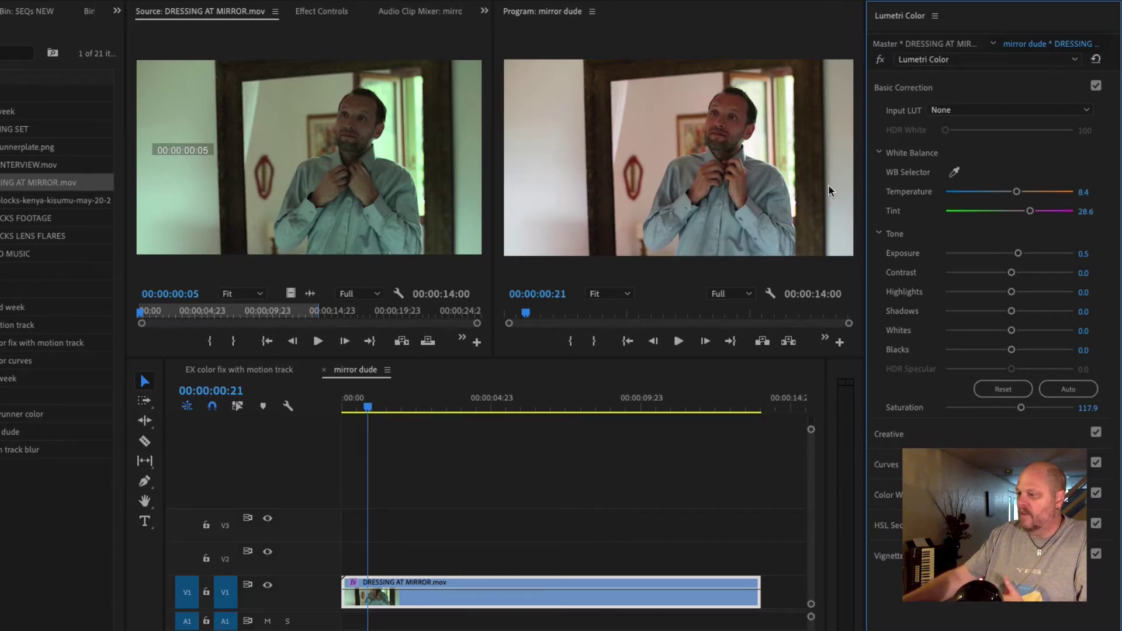
Show the V1 clip's effect controls, park the playhead at 00:00:00:20 and collapse its Lumetri Color settings
left_click(386, 600)
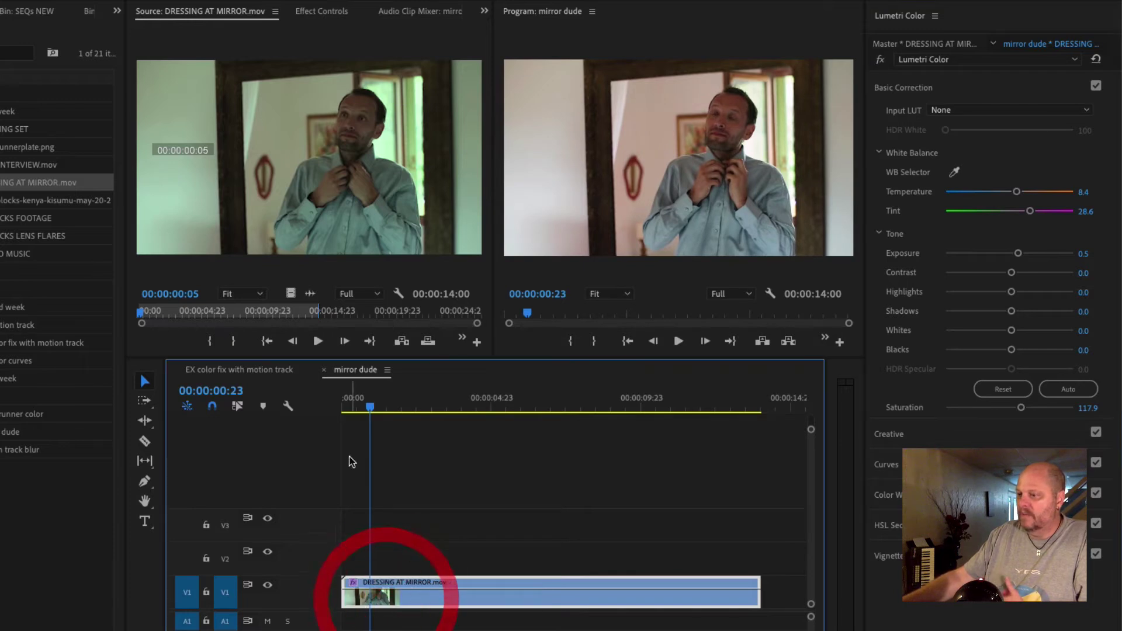
left_click(386, 601)
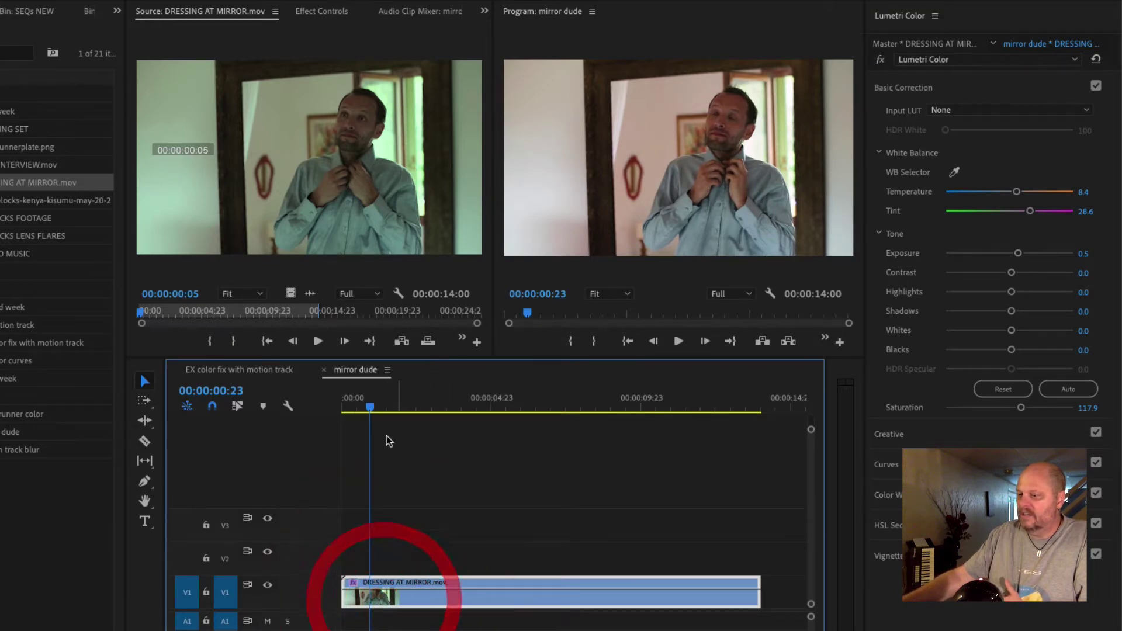
left_click(318, 13)
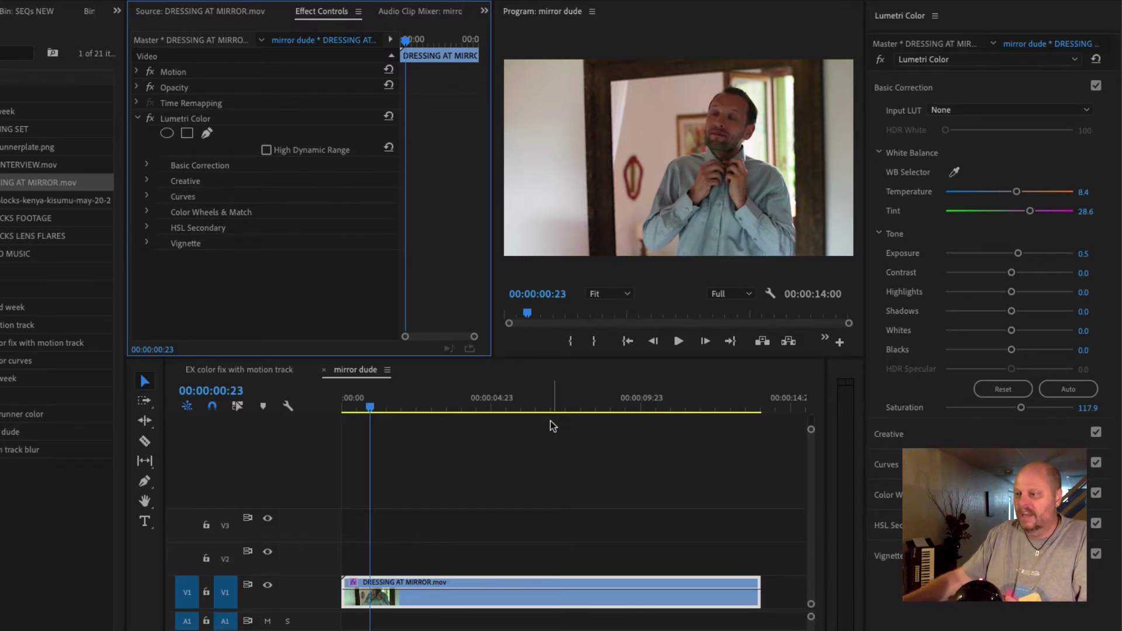
left_click_drag(370, 407, 367, 408)
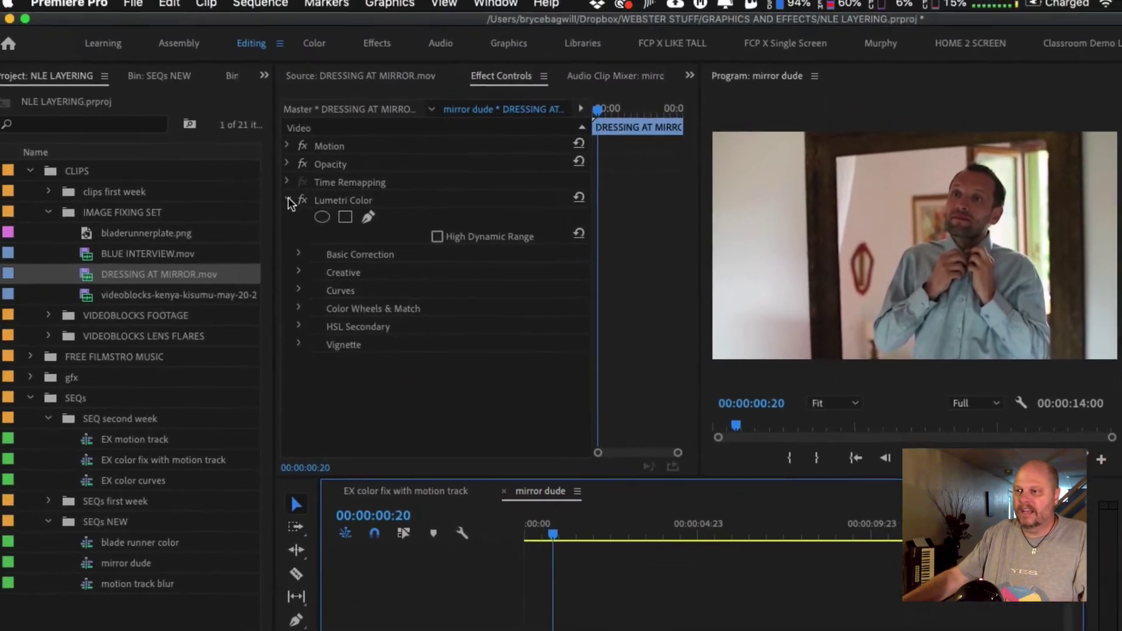
left_click(189, 147)
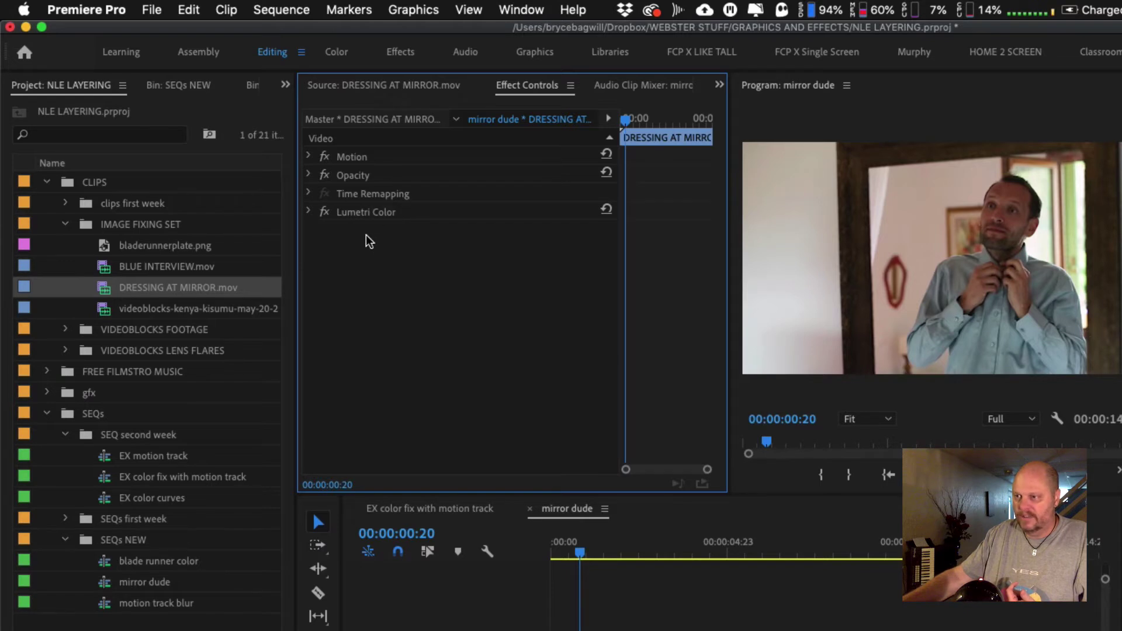
Open the effects library and search it for "lumetri" in place of the previous search
left_click(285, 85)
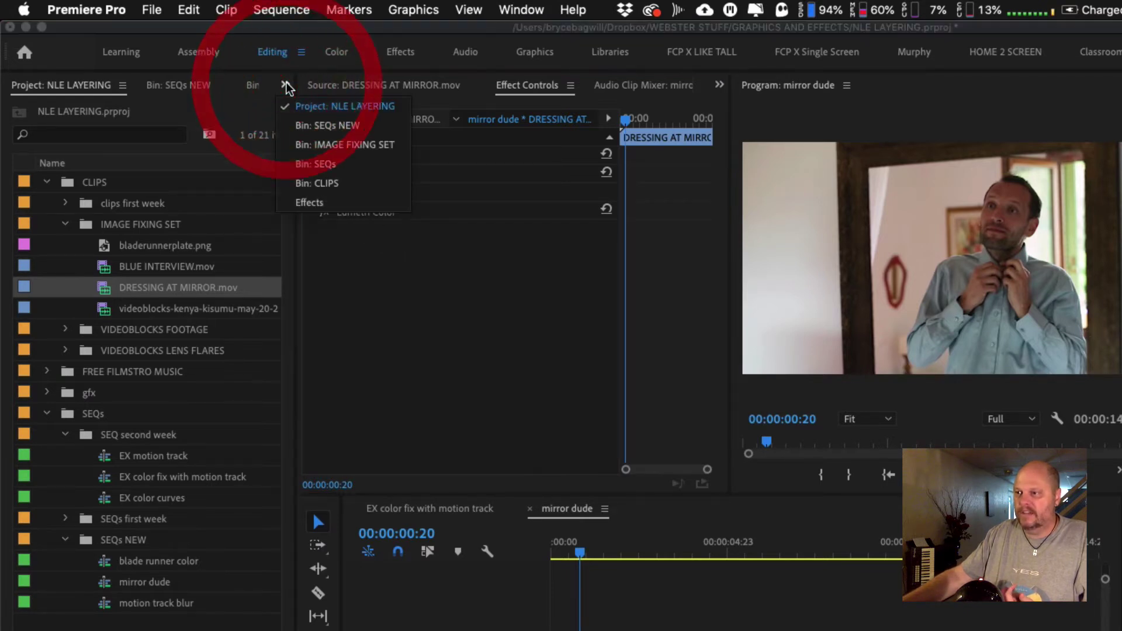
left_click(319, 203)
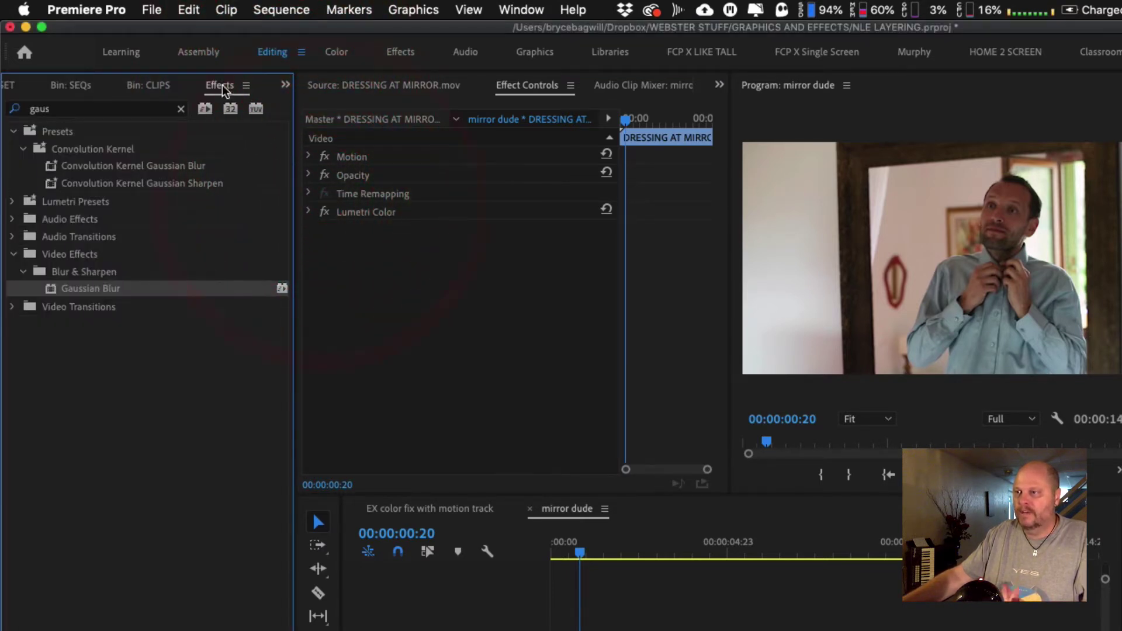
left_click(517, 10)
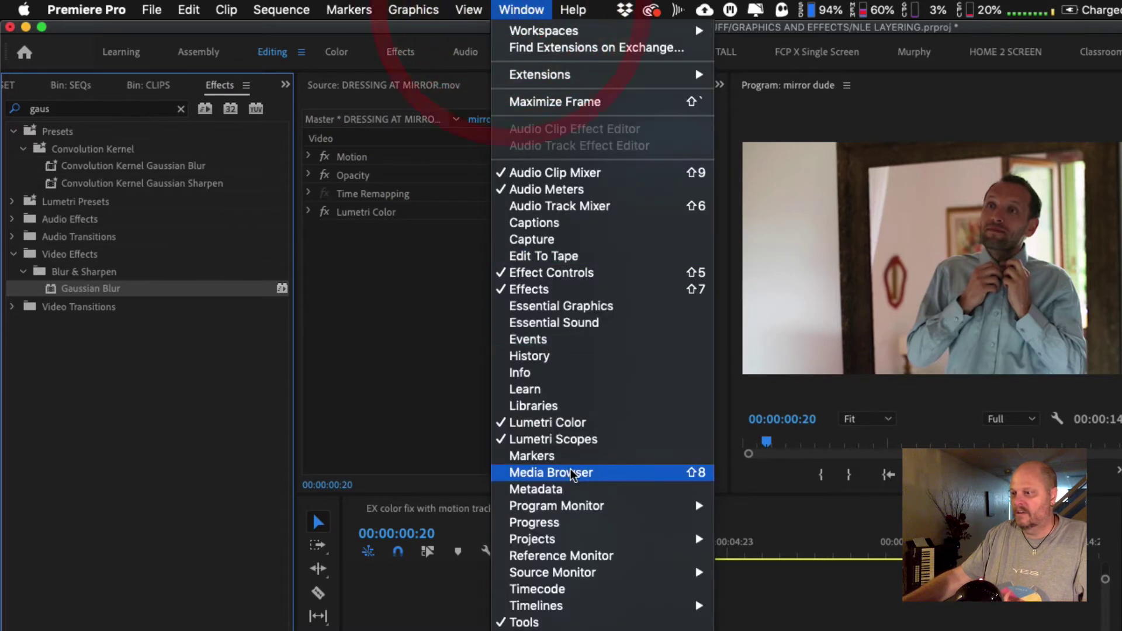
left_click(538, 274)
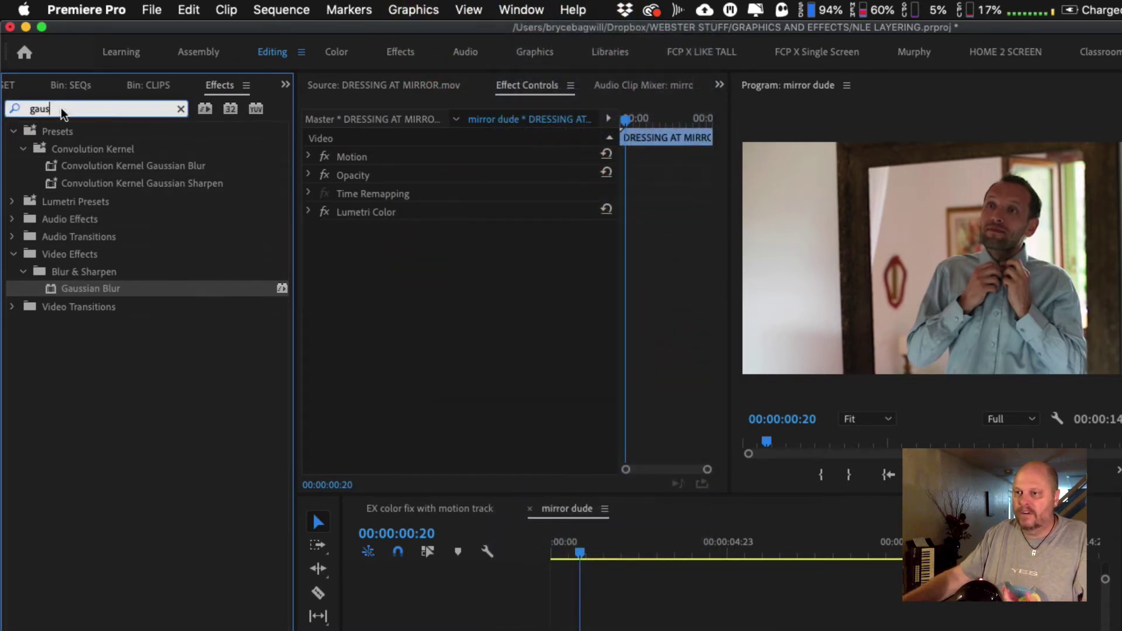
left_click(14, 107)
type("lumetri")
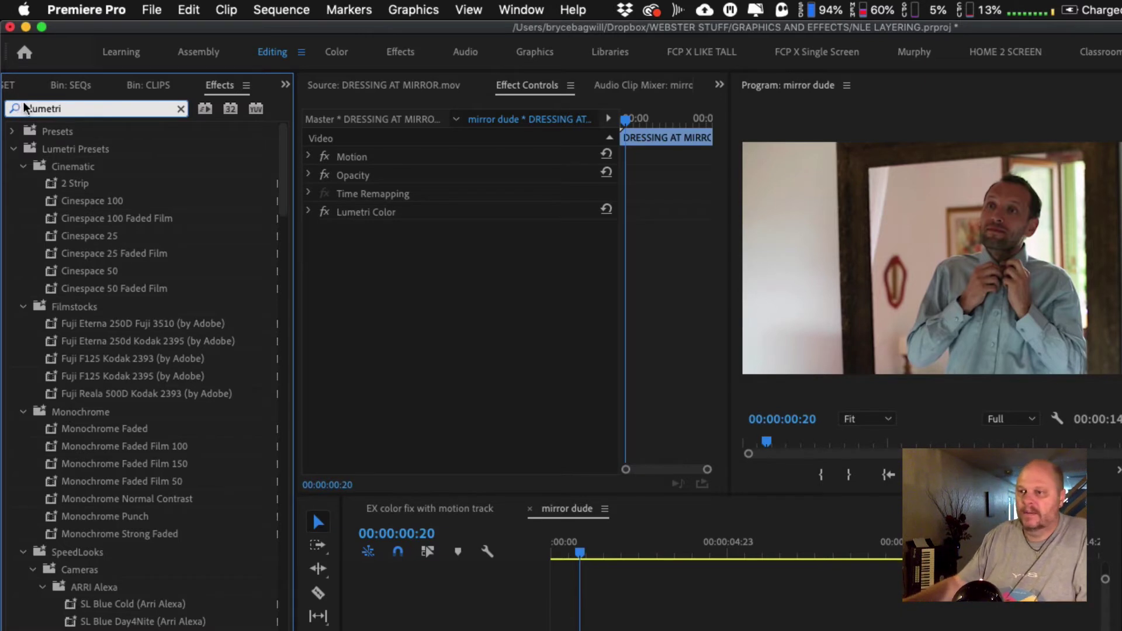
Collapse the Lumetri Presets results and add a second Lumetri Color effect from Color Correction below the existing one on the clip
left_click(13, 150)
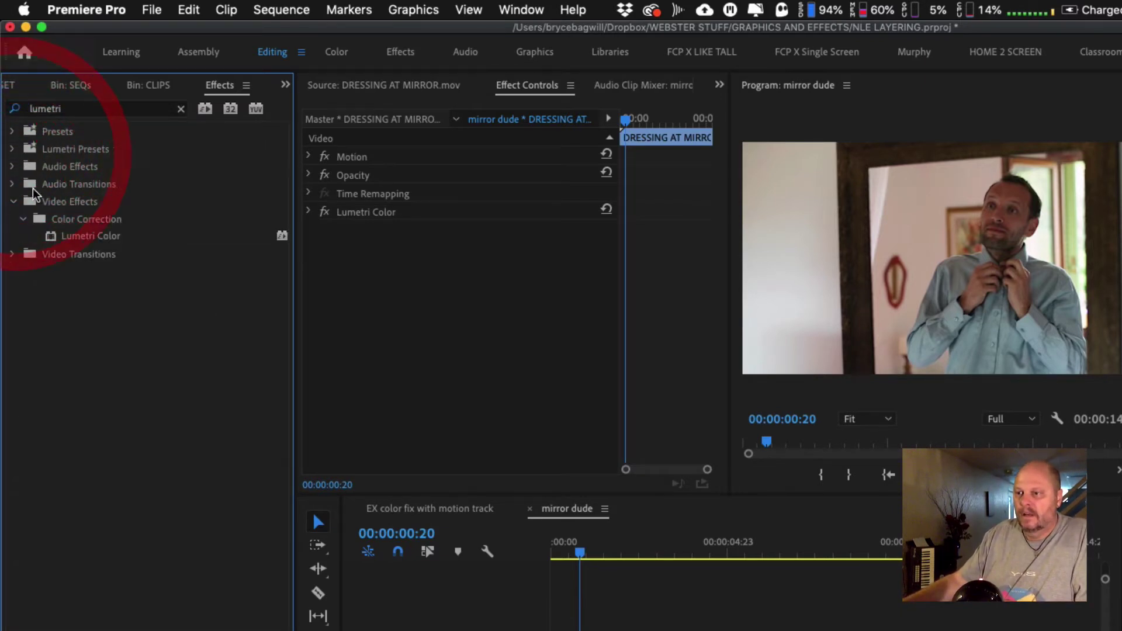
left_click(12, 143)
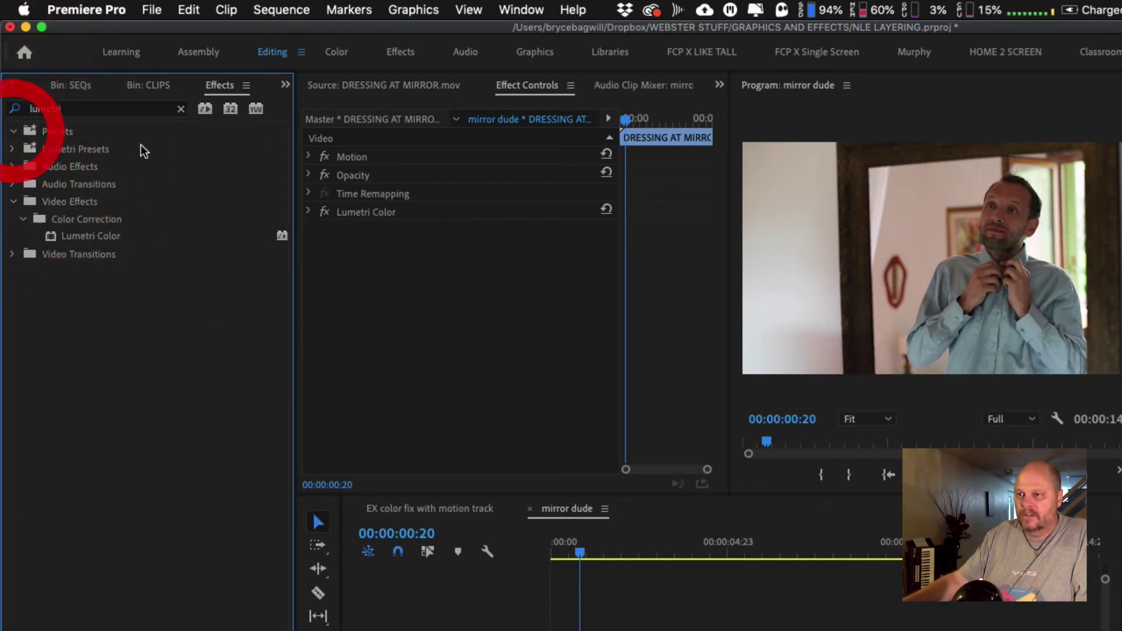
left_click(13, 150)
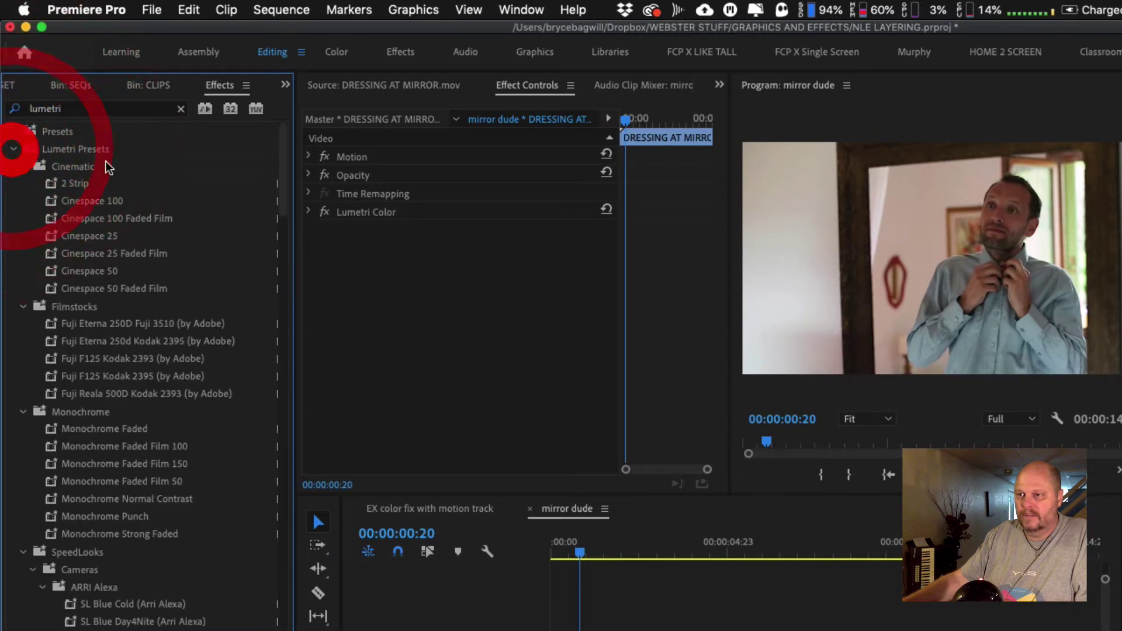
left_click(13, 149)
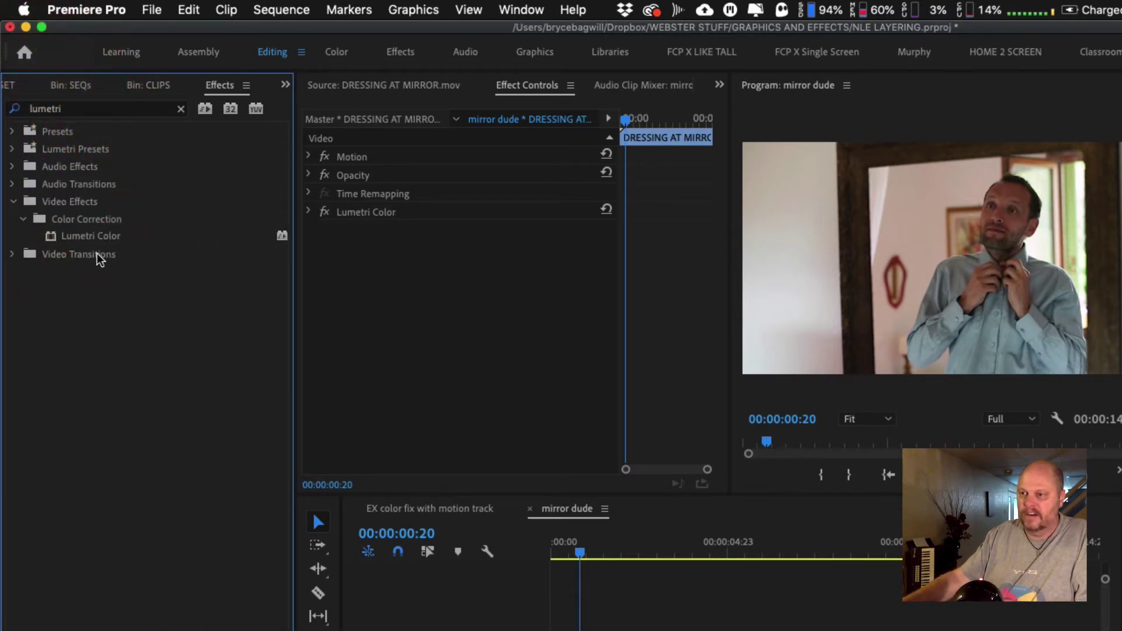
left_click_drag(51, 242, 413, 304)
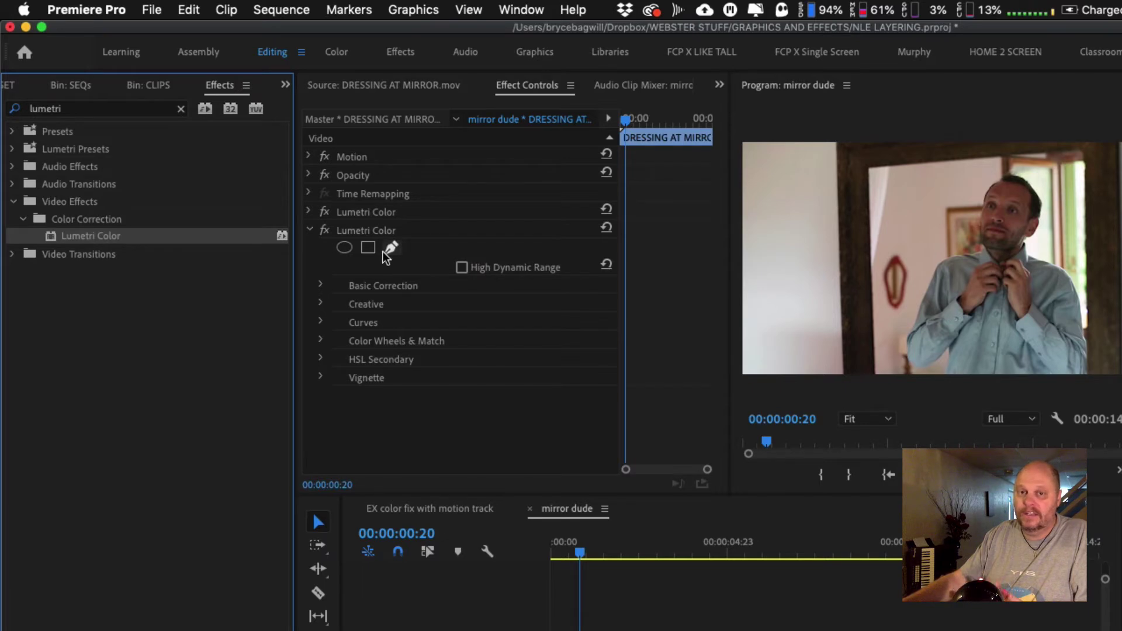
Rename the clip's first Lumetri Color effect as "color balance"
left_click(384, 215)
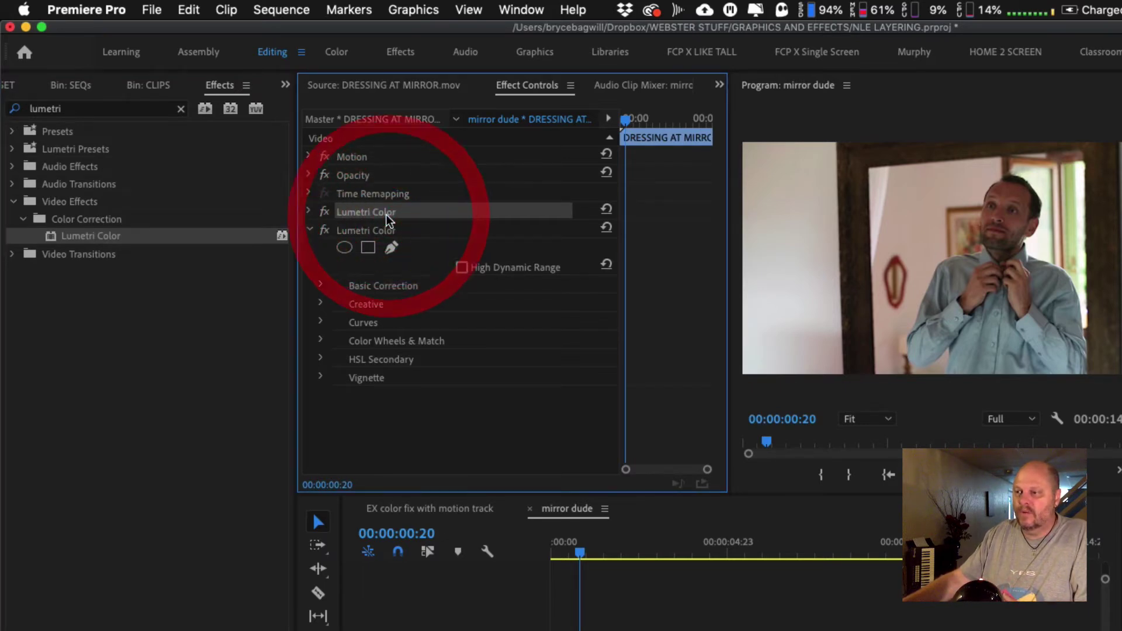
right_click(386, 219)
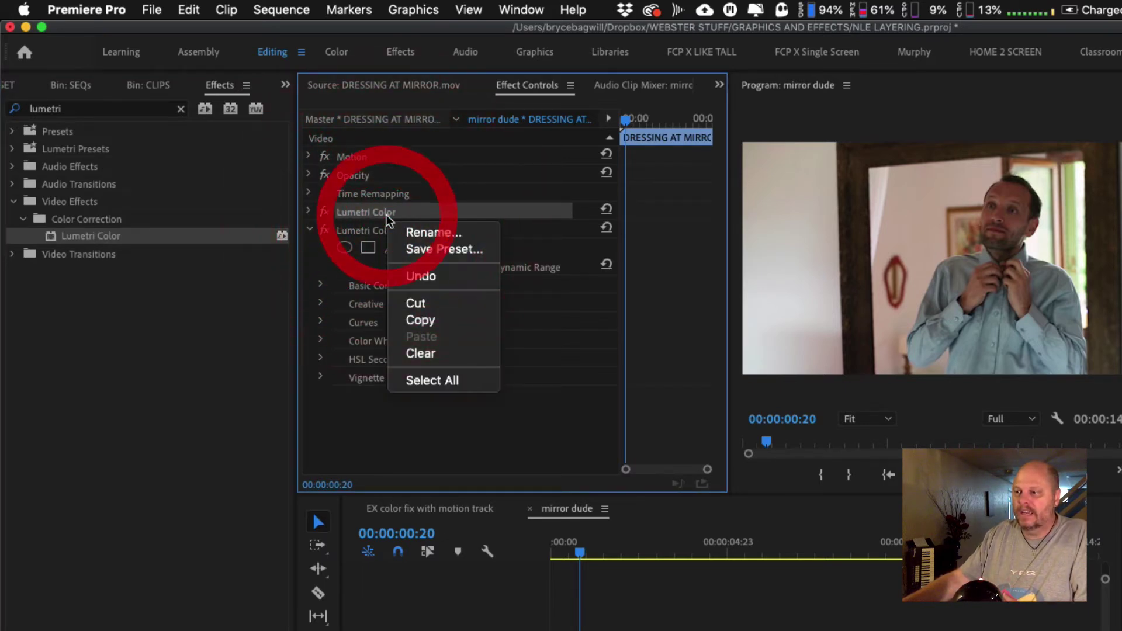
left_click(432, 232)
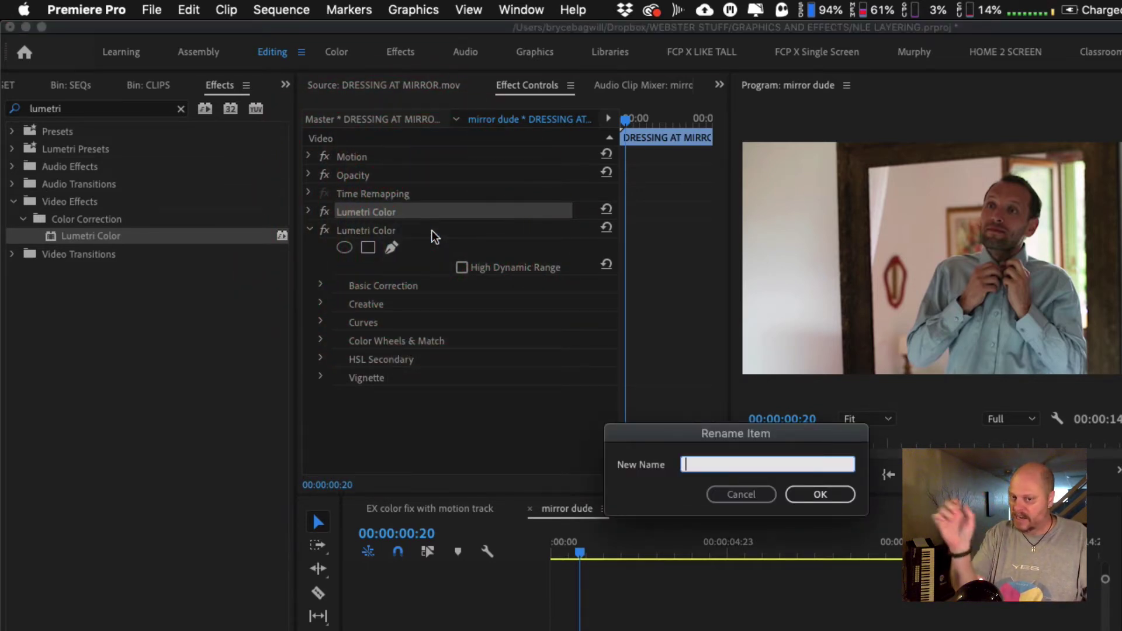
type("color balac")
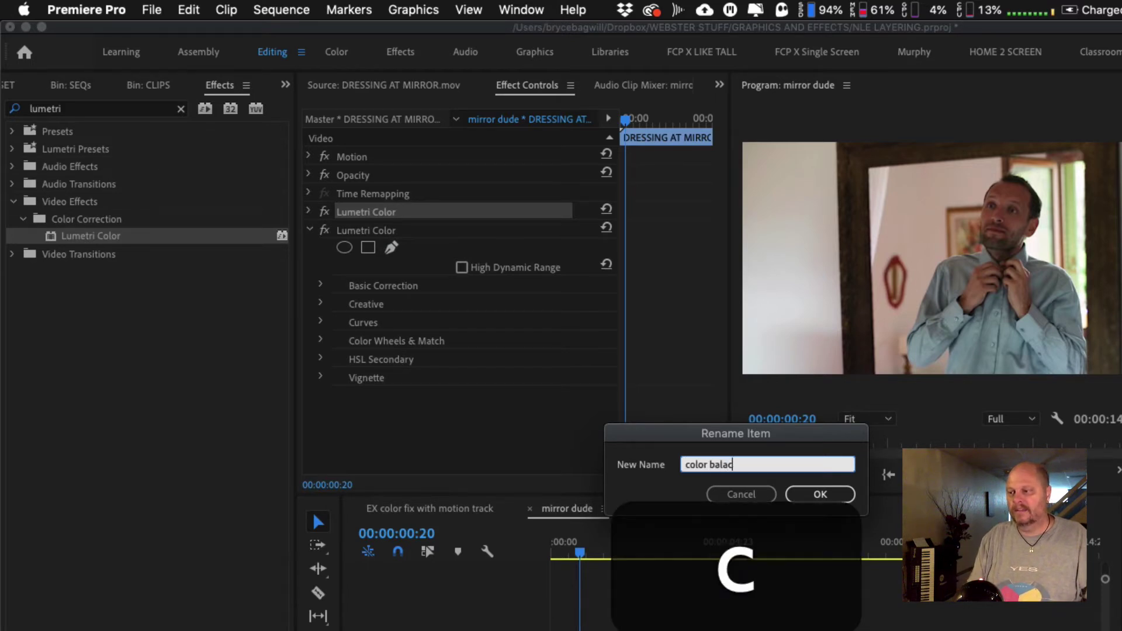
key("BackSpace")
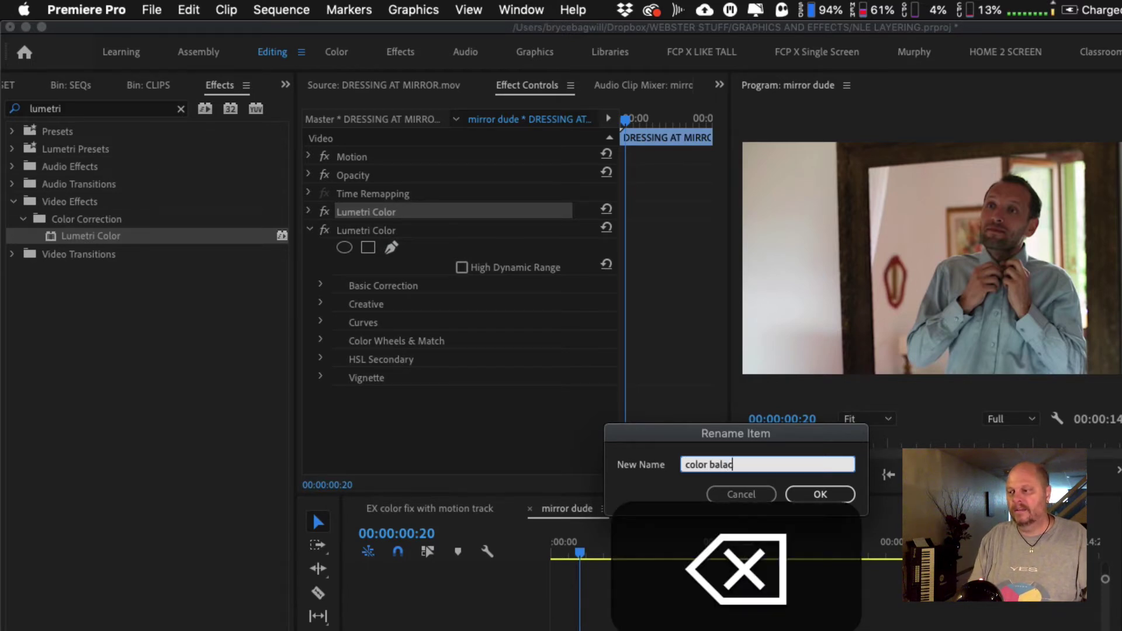
type("ne")
key("BackSpace")
key("BackSpace")
type("n")
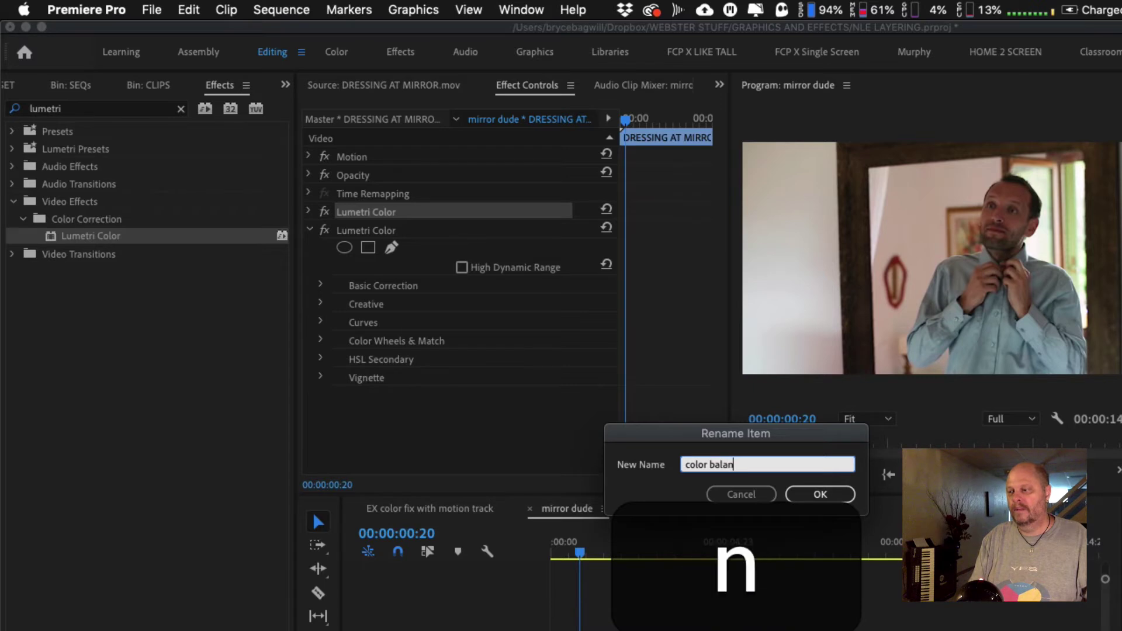
type("ce")
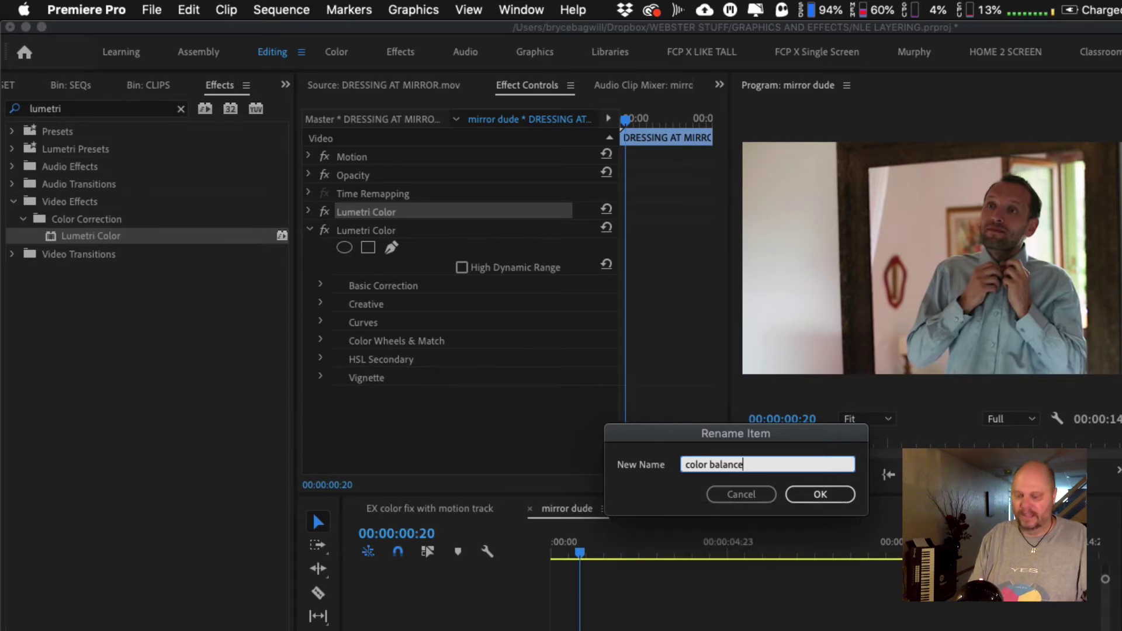
key("Return")
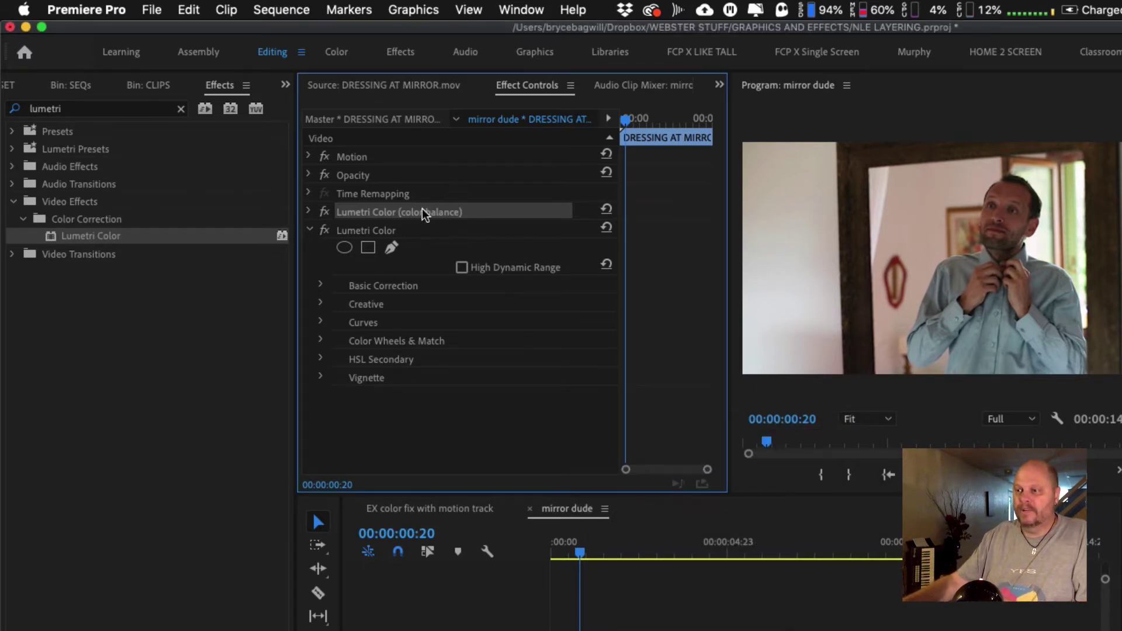
Switch the color balance effect off and on repeatedly to compare the original and corrected image, leaving it enabled
left_click(325, 212)
left_click(325, 212)
left_click(326, 212)
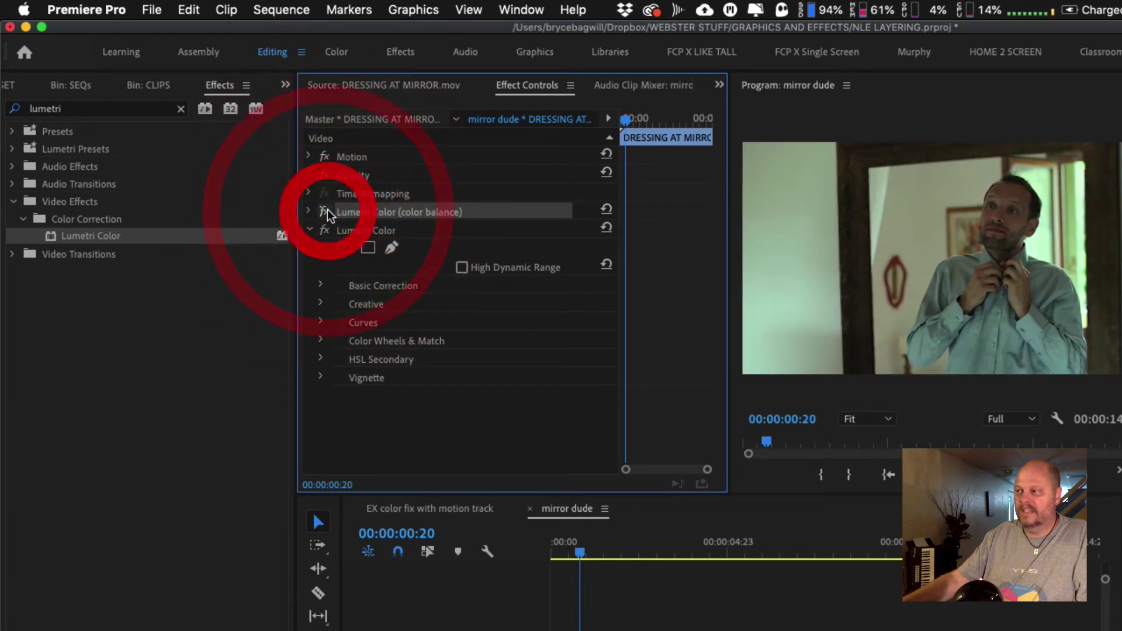
left_click(325, 212)
left_click(326, 212)
left_click(326, 212)
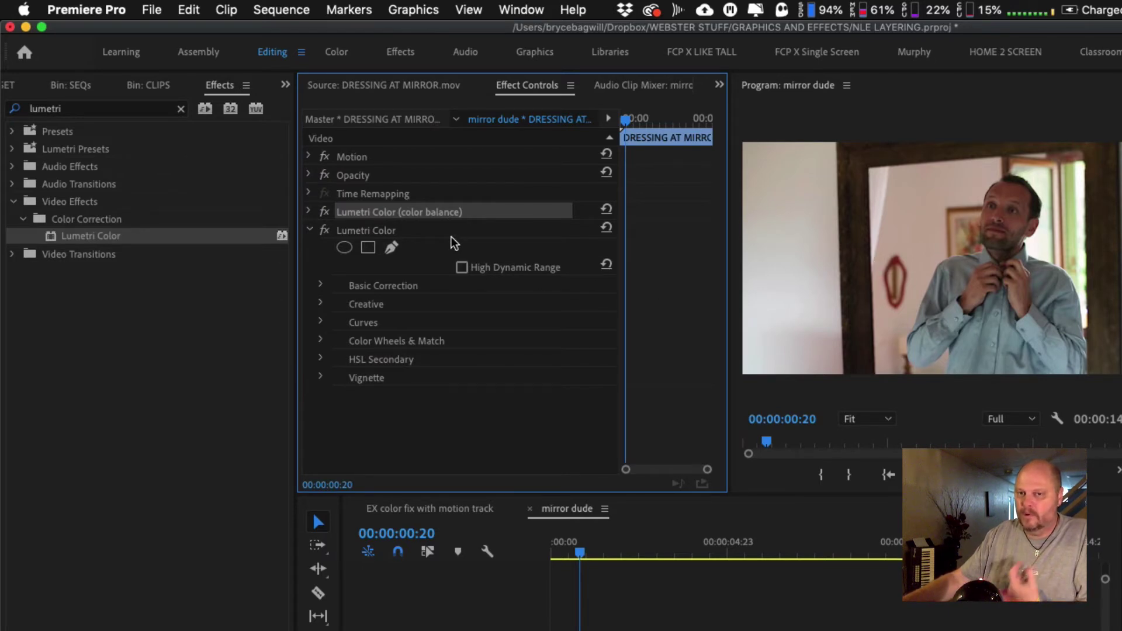
Select the second Lumetri Color effect and set the program monitor's zoom level to 10%
left_click(364, 231)
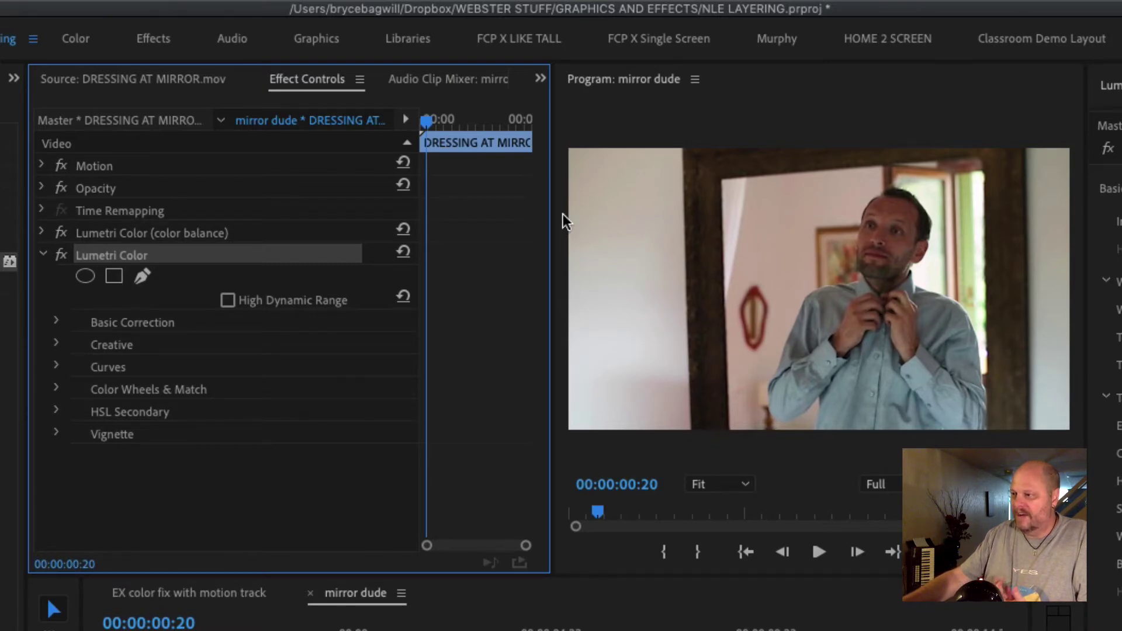
left_click(745, 482)
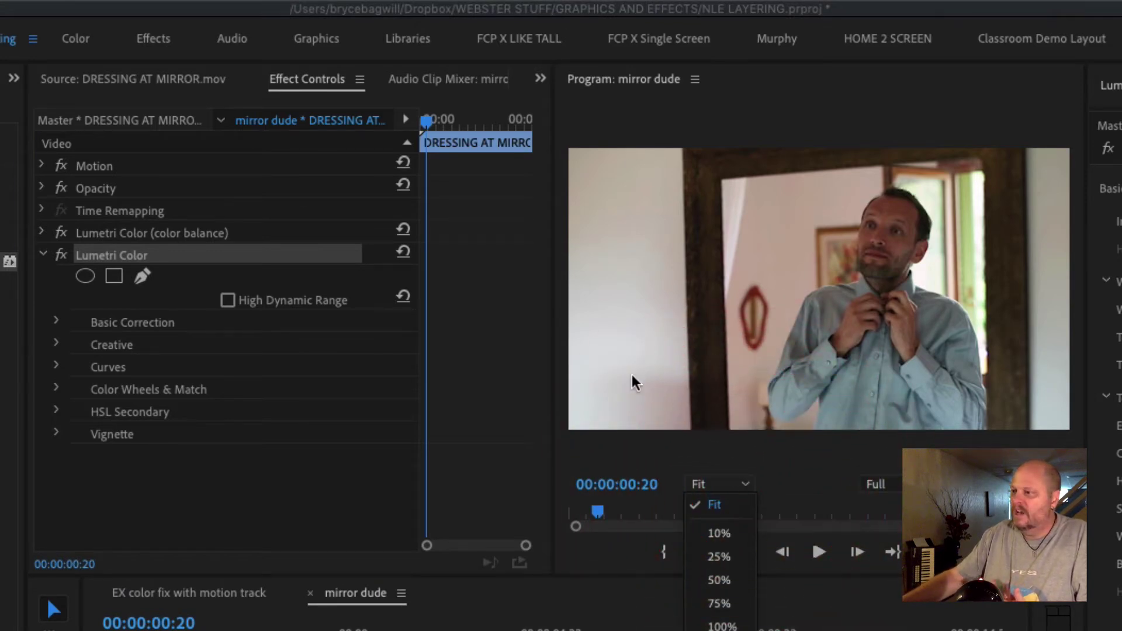
left_click(727, 465)
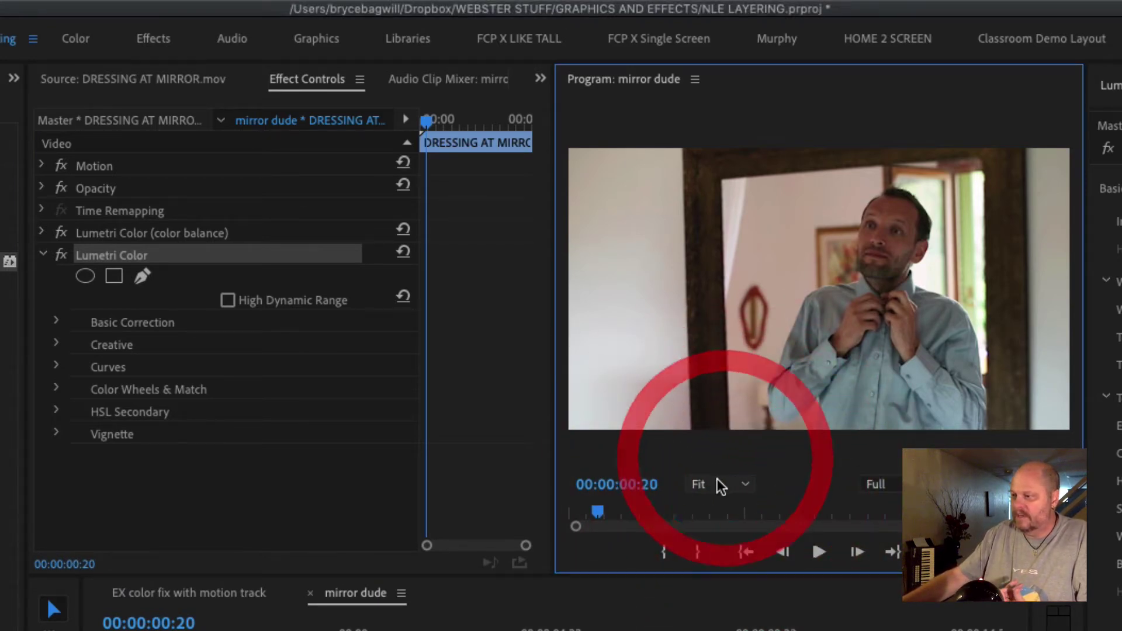
left_click(553, 379)
left_click_drag(552, 377, 548, 376)
left_click(744, 487)
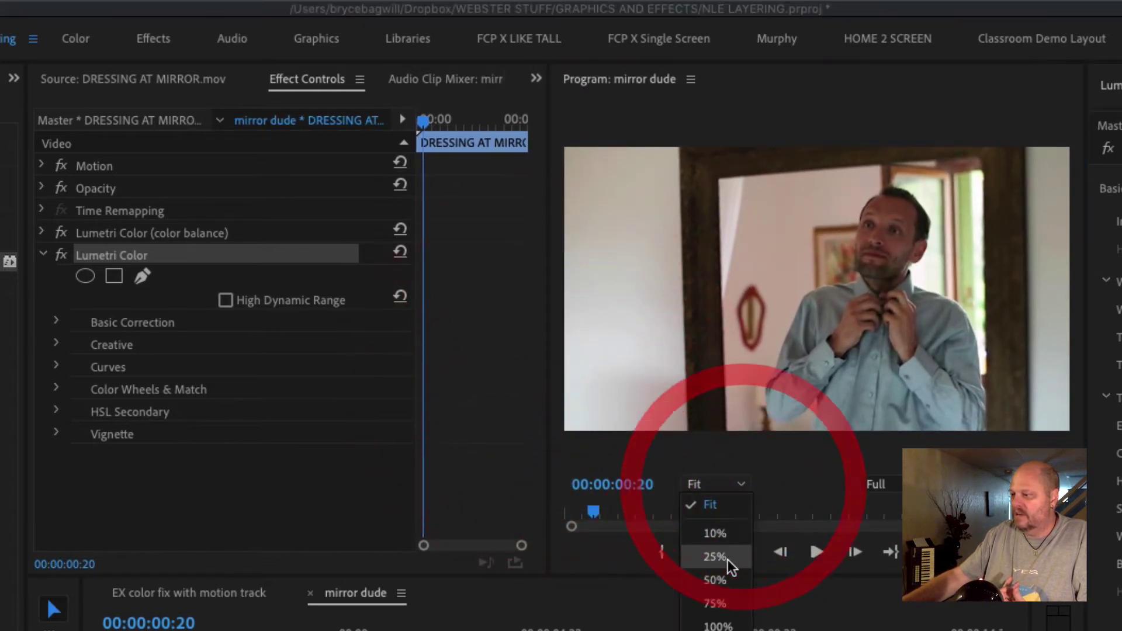
left_click(727, 579)
left_click(739, 485)
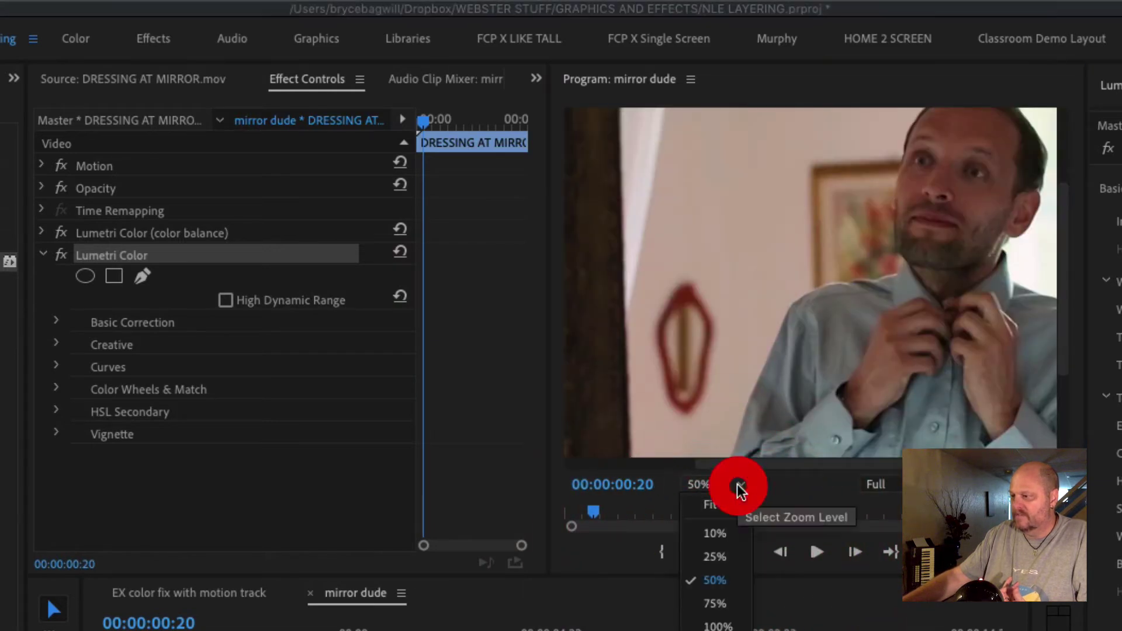
left_click(741, 563)
left_click(739, 485)
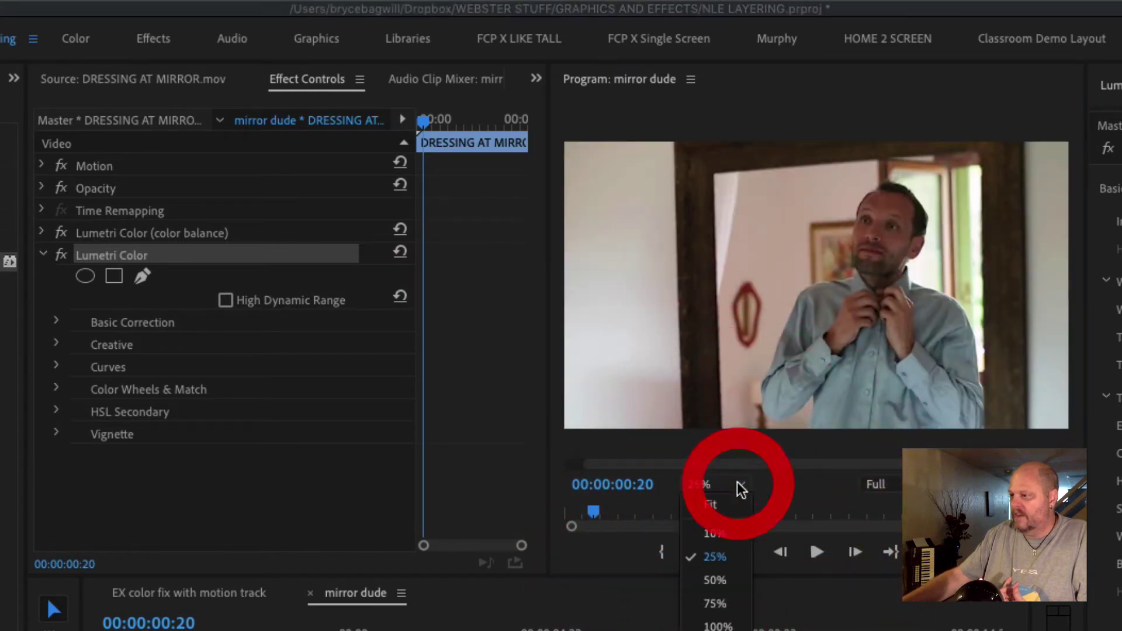
left_click(729, 534)
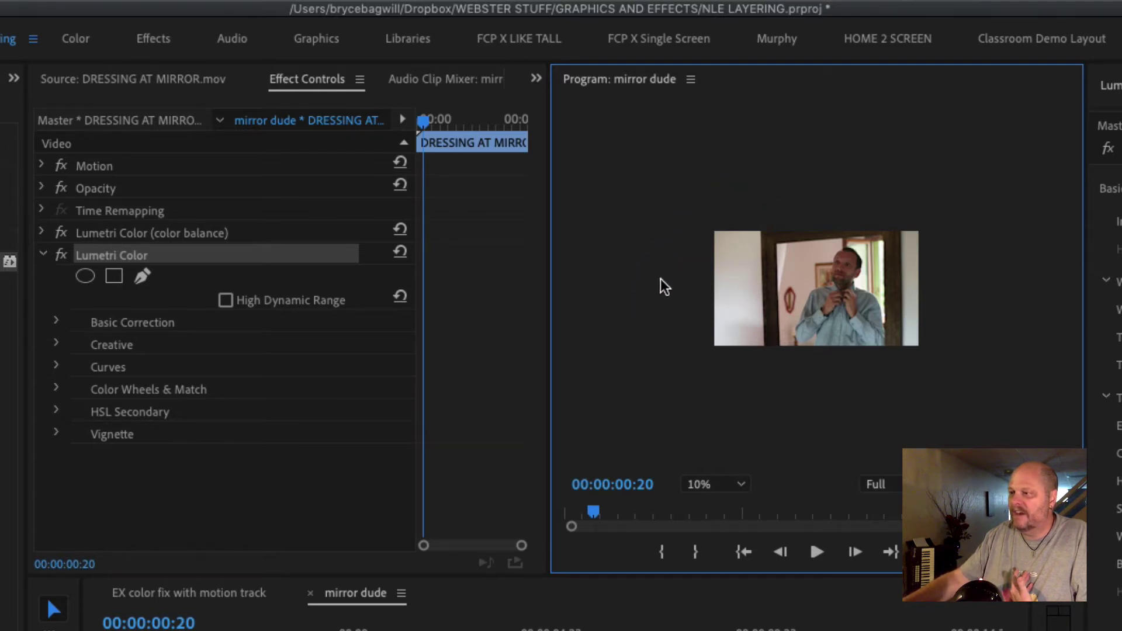
Draw a closed four-point pen mask on the second Lumetri Color effect, covering the wall left of the mirror and extending beyond the frame
left_click(143, 278)
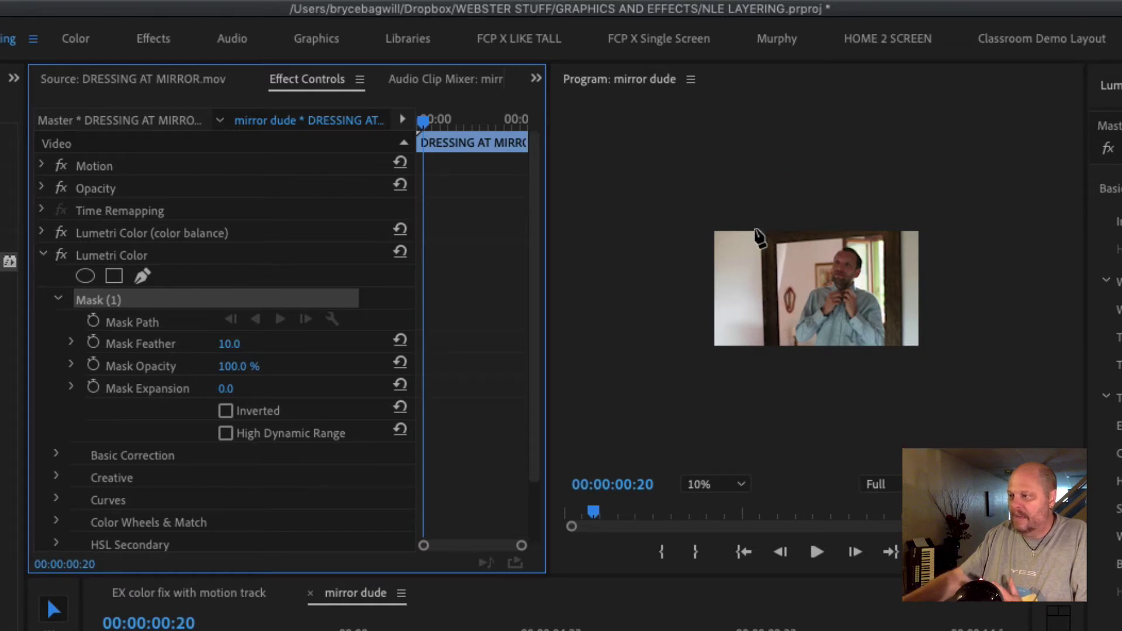
left_click(767, 190)
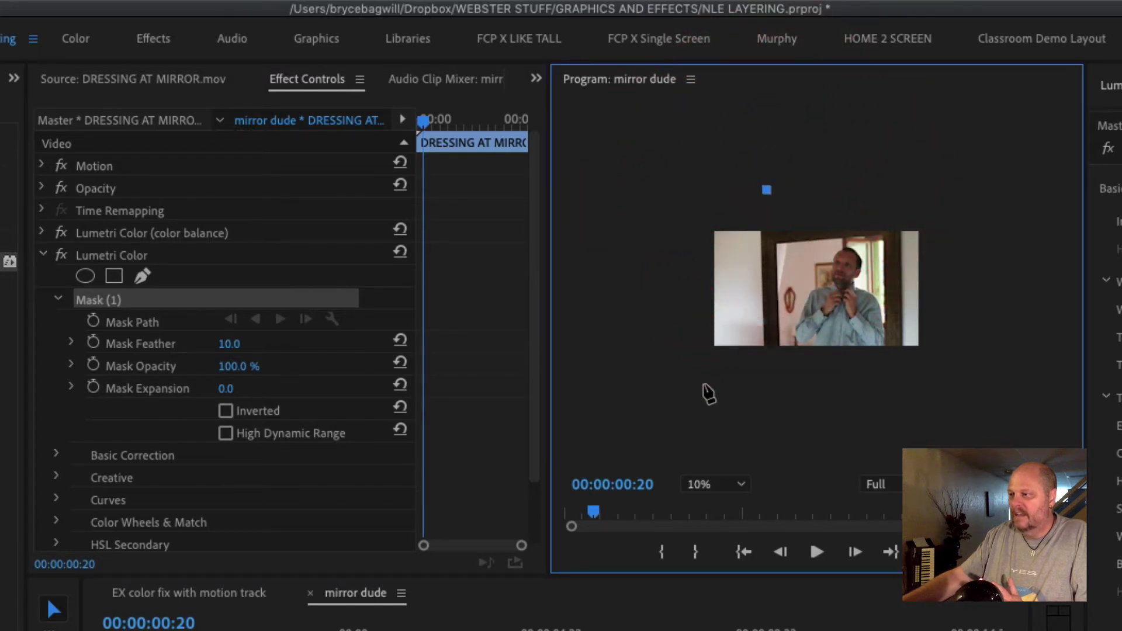
left_click(705, 384)
left_click(614, 319)
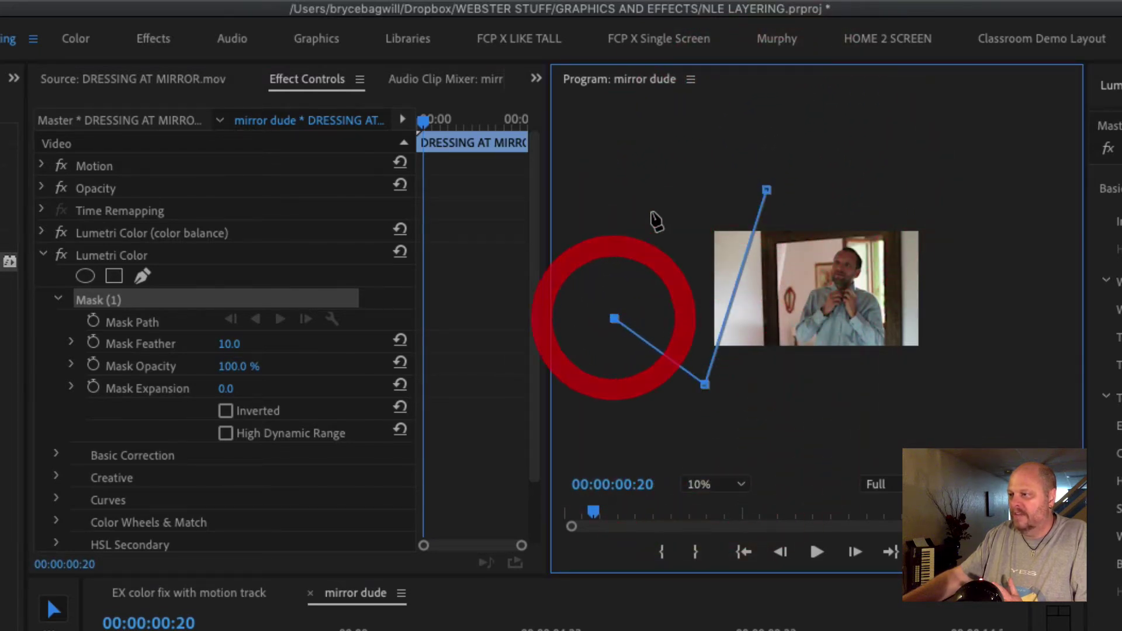
left_click(684, 158)
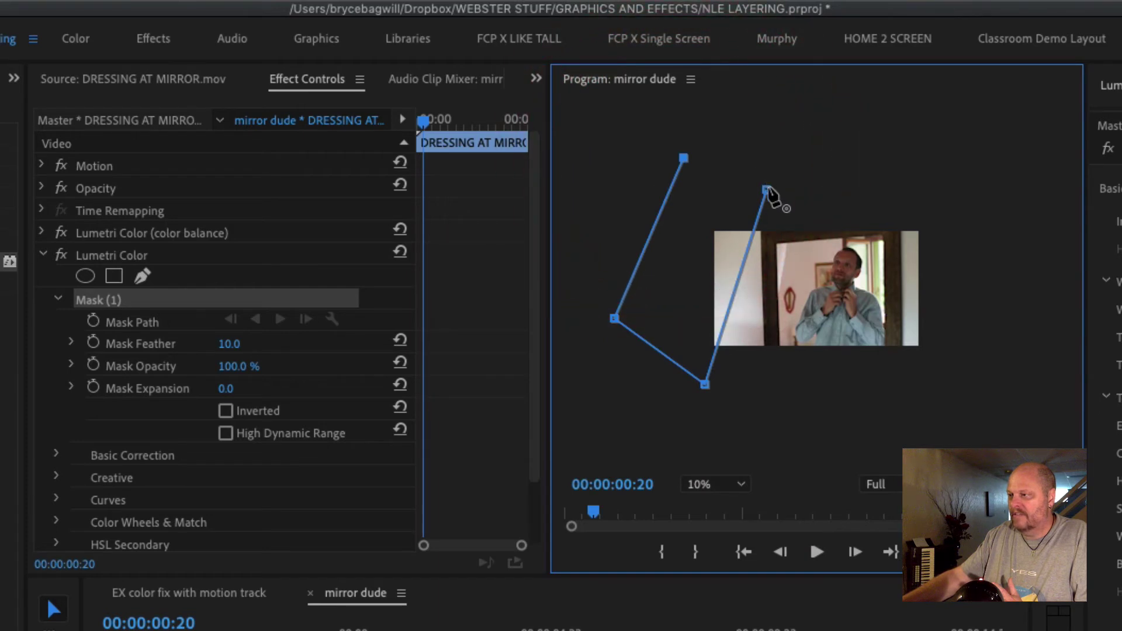
left_click(767, 190)
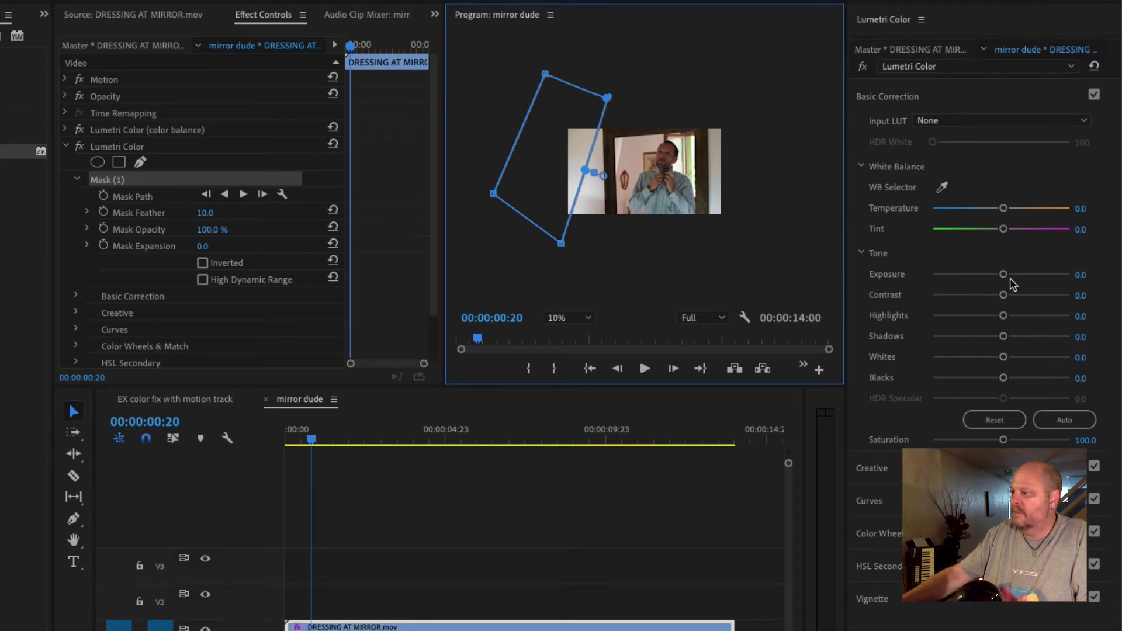
Set the masked Lumetri effect's Exposure to -1.9 and its Mask Feather to 225
left_click_drag(1006, 280, 973, 286)
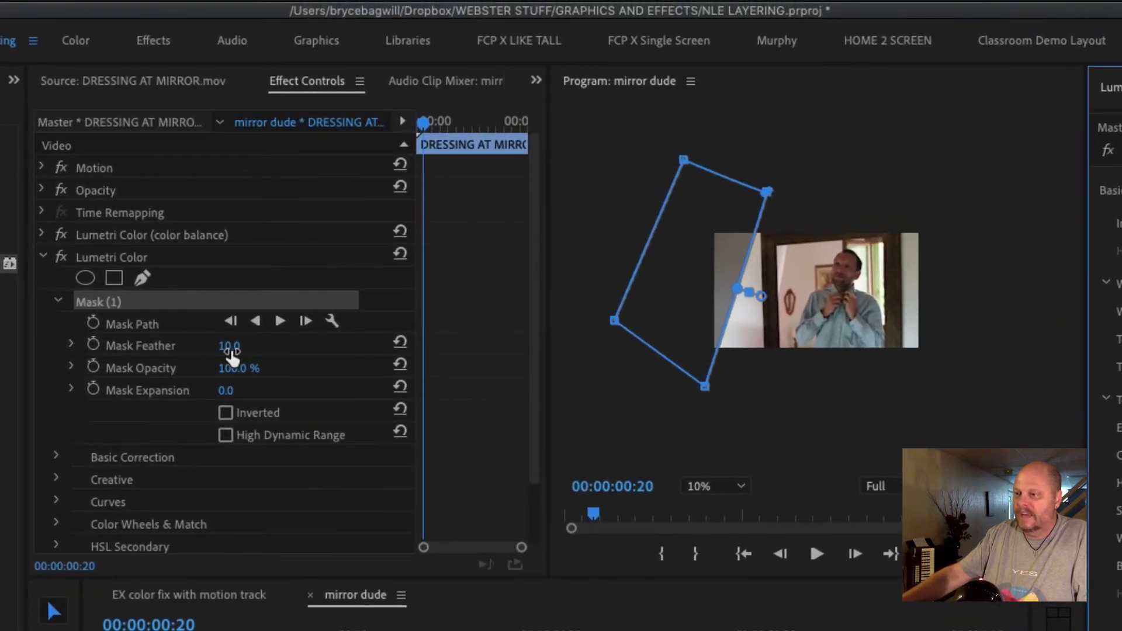
mouse_move(231, 349)
left_mouse_down()
mouse_move(358, 349)
mouse_move(245, 345)
left_mouse_up()
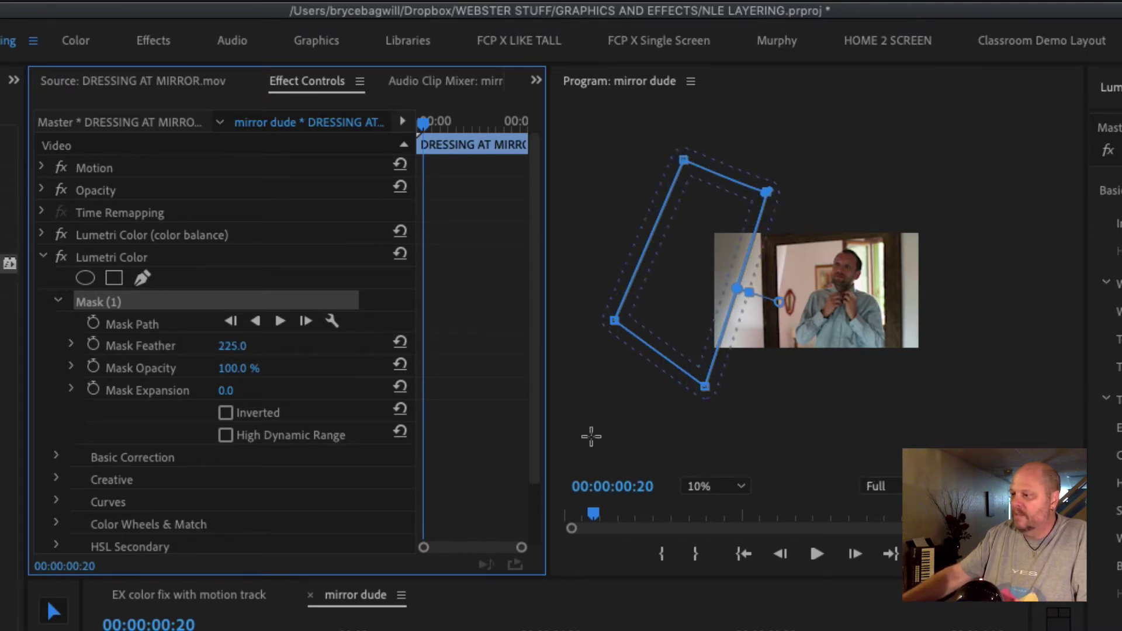
Fit the image to the program monitor and examine the darkened wall enlarged, with the mask outline shown and hidden
left_click(741, 486)
left_click(730, 506)
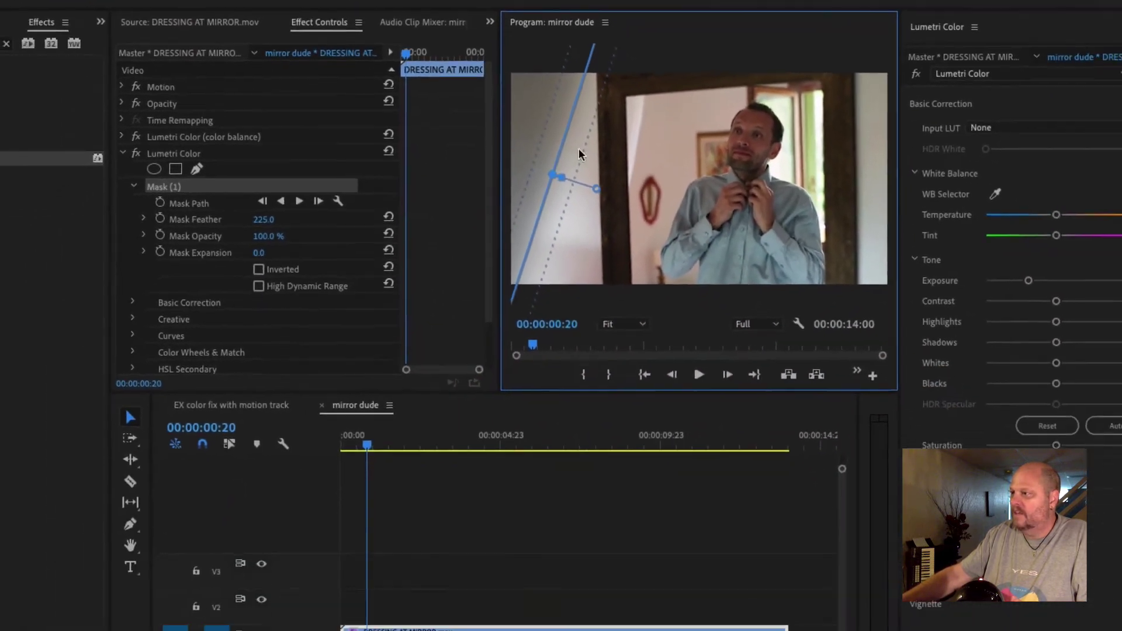
left_click(800, 67)
key("grave")
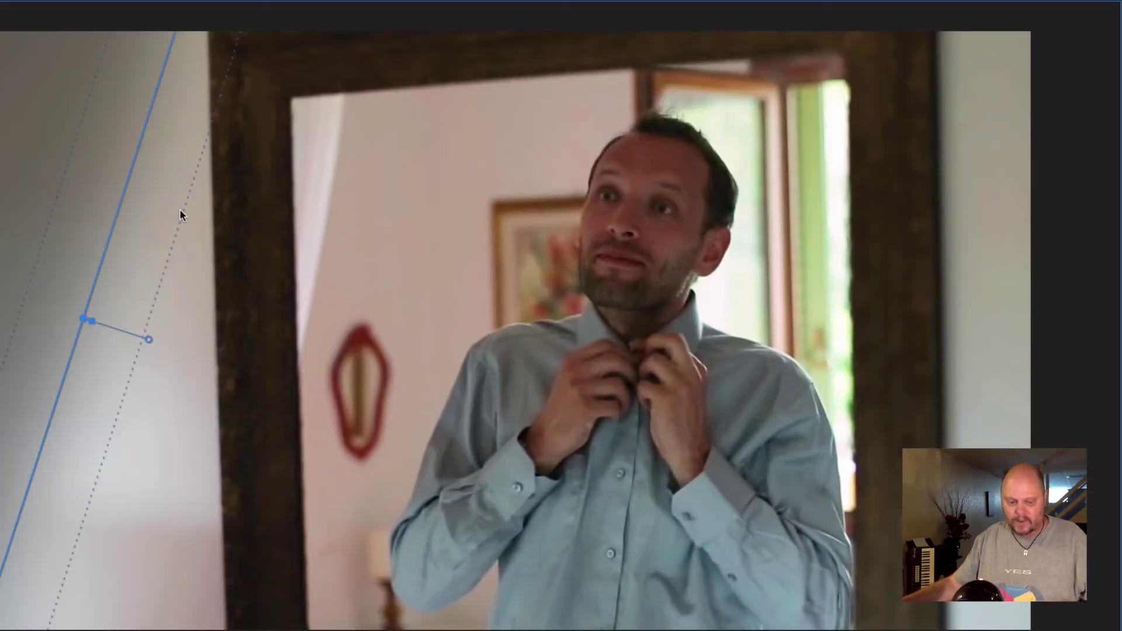
key("grave")
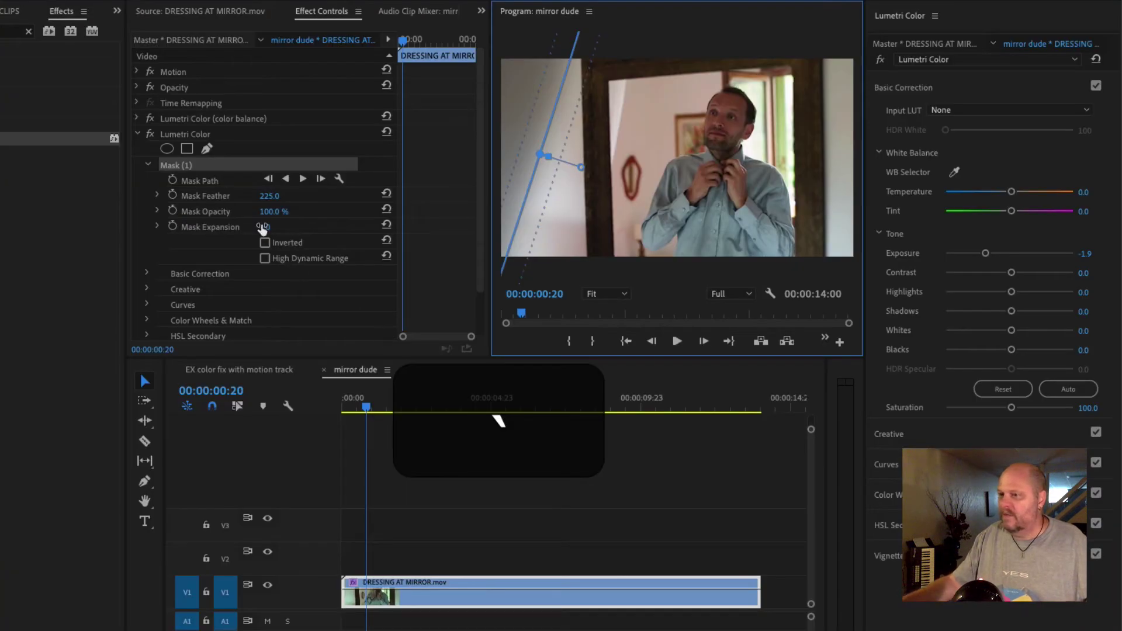
left_click(232, 133)
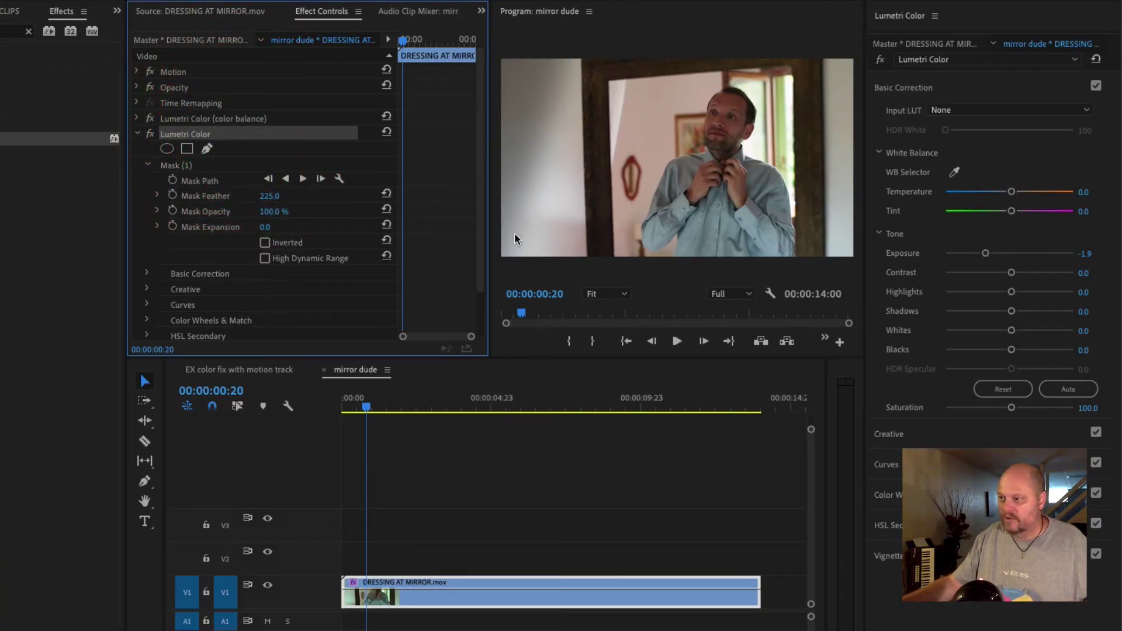
left_click(237, 165)
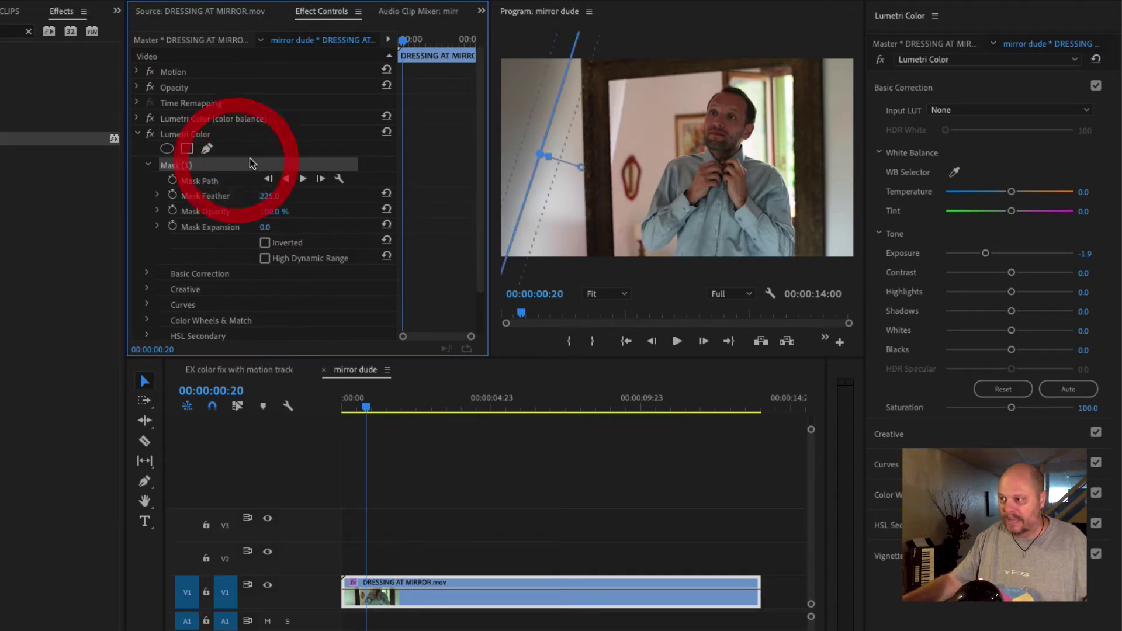
left_click(200, 135)
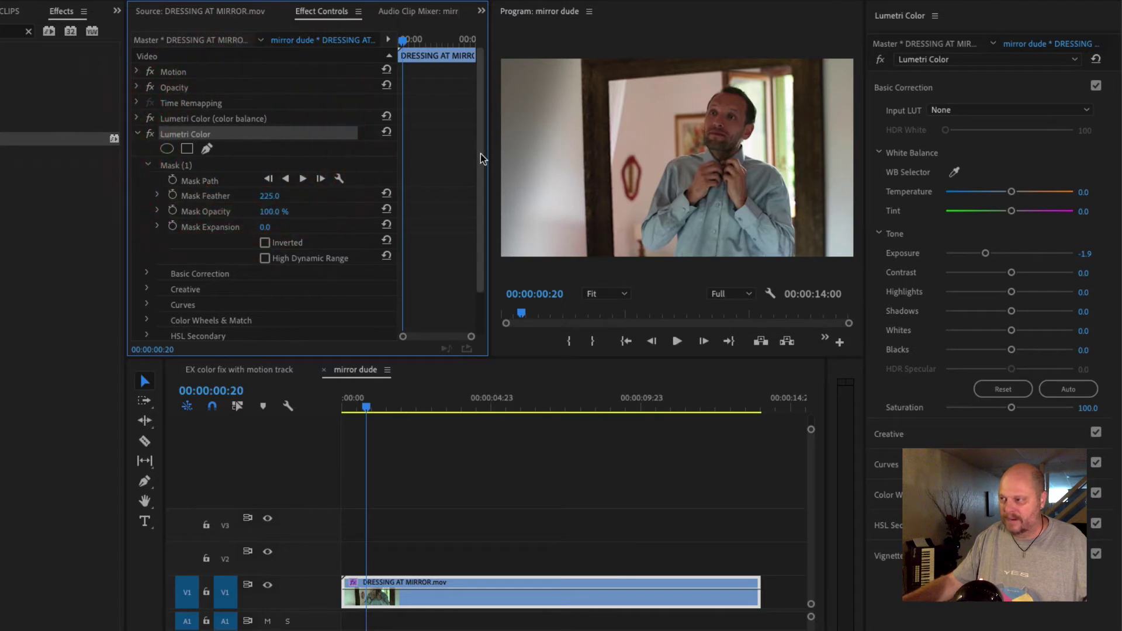
Examine the darkened wall in the enlarged program monitor image, and set the monitor's zoom level back to 10%
left_click(581, 36)
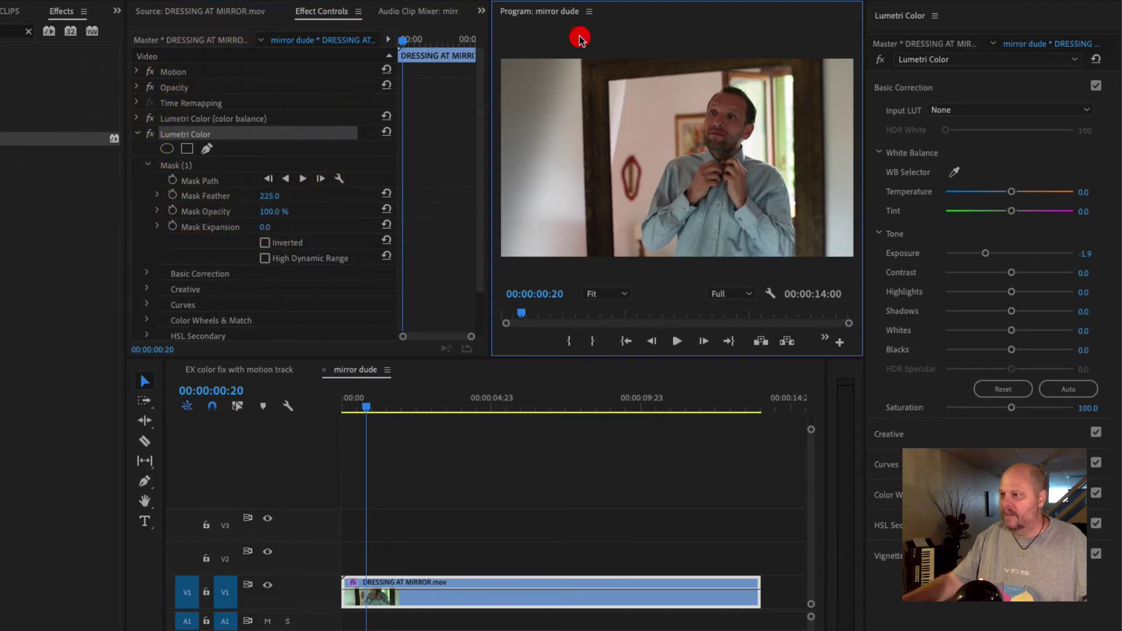
key("grave")
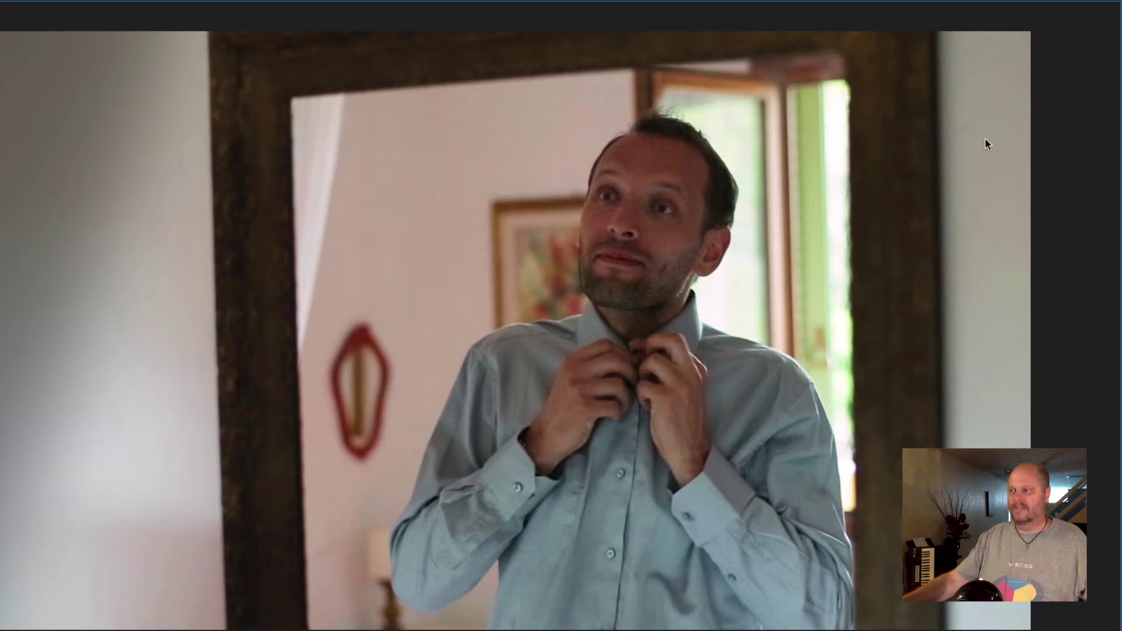
key("grave")
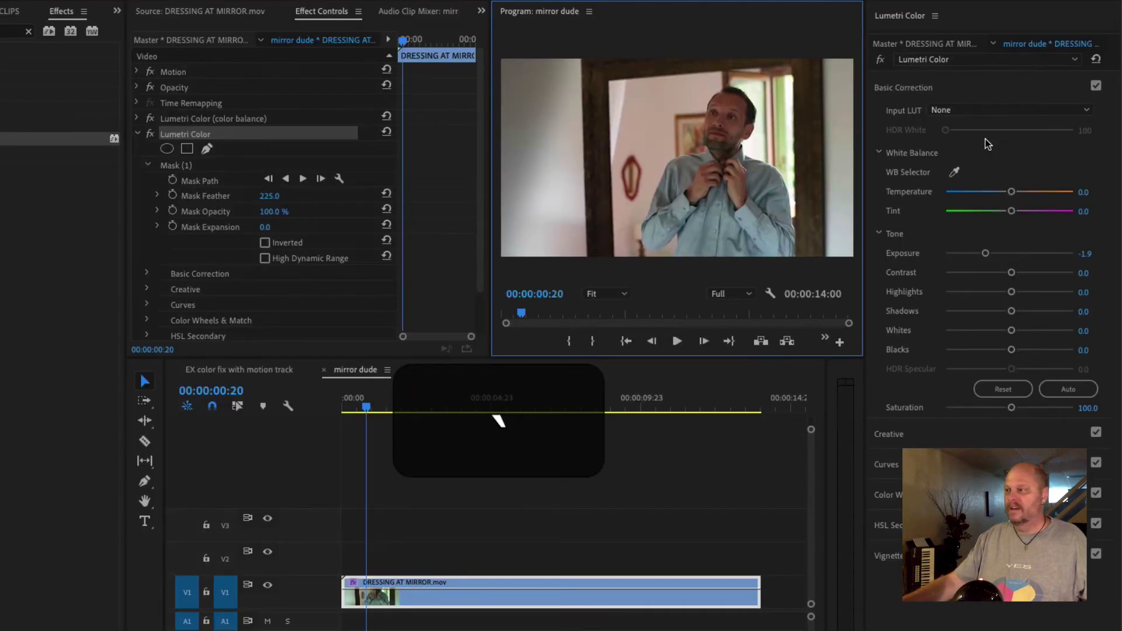
left_click(623, 294)
left_click(606, 328)
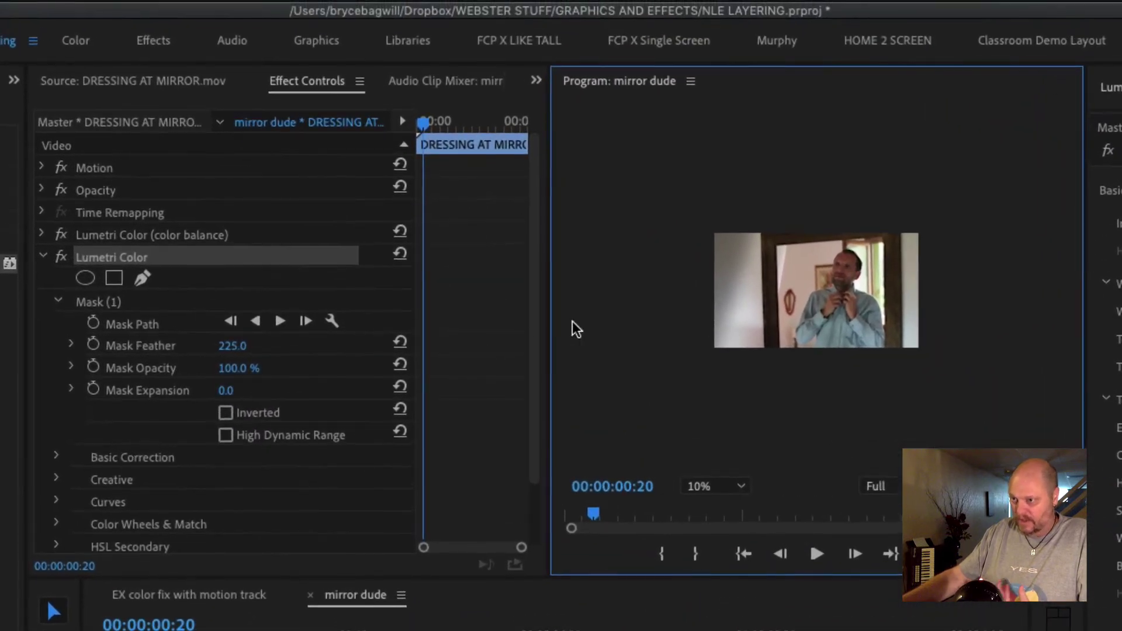
Collapse the second Lumetri Color effect and rename it "left shadow"
left_click(41, 256)
left_click(117, 259)
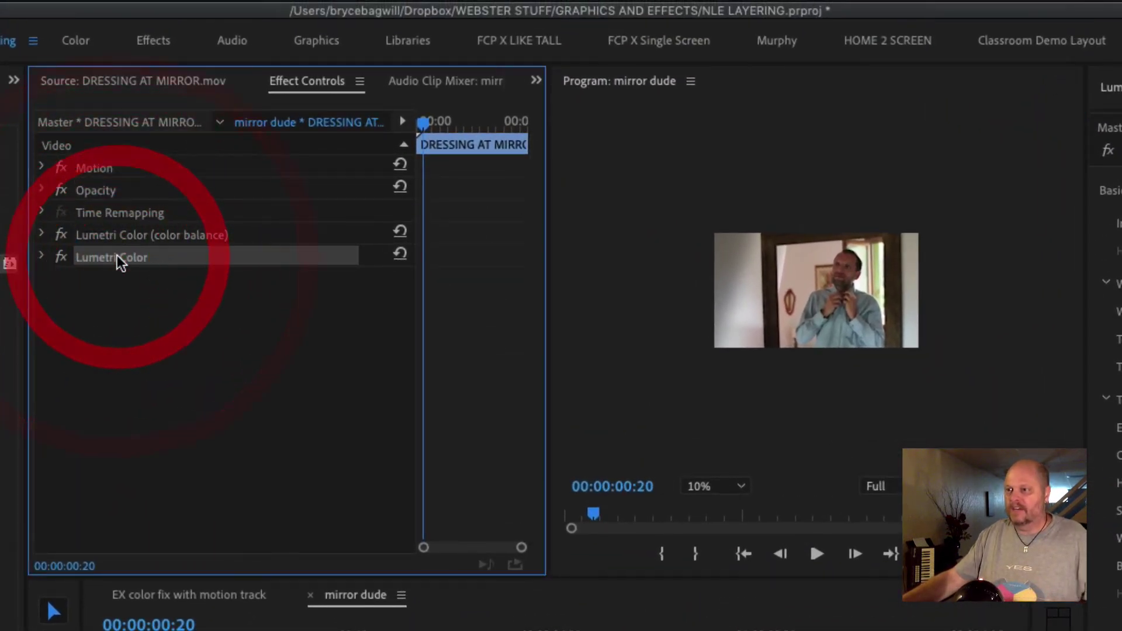
left_click(112, 258)
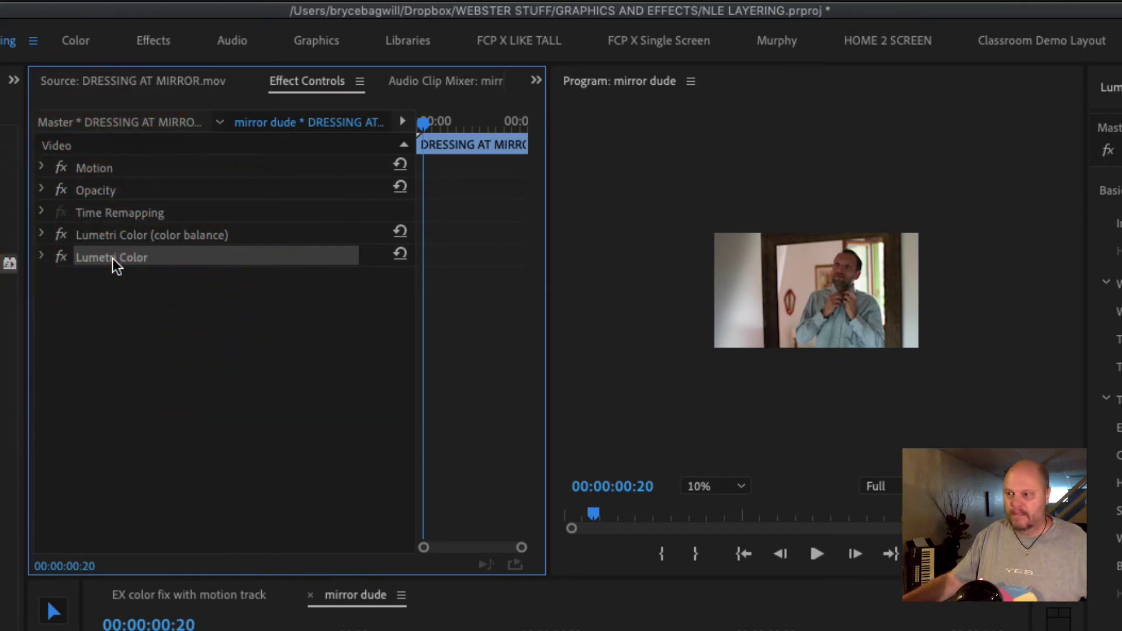
left_click(112, 258, "ctrl")
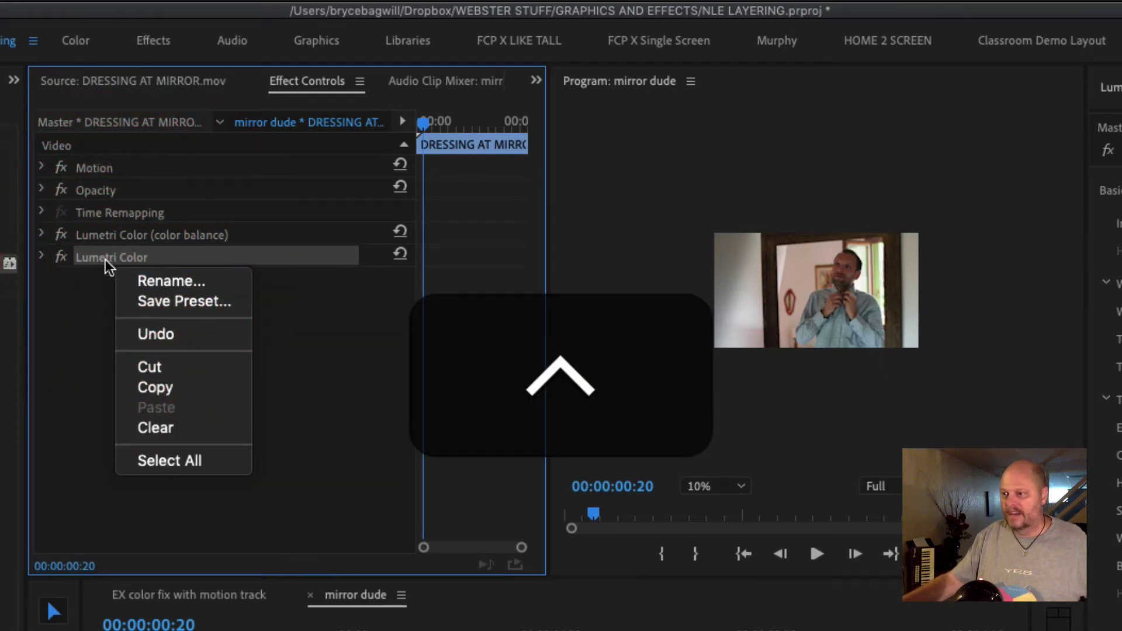
left_click(171, 282)
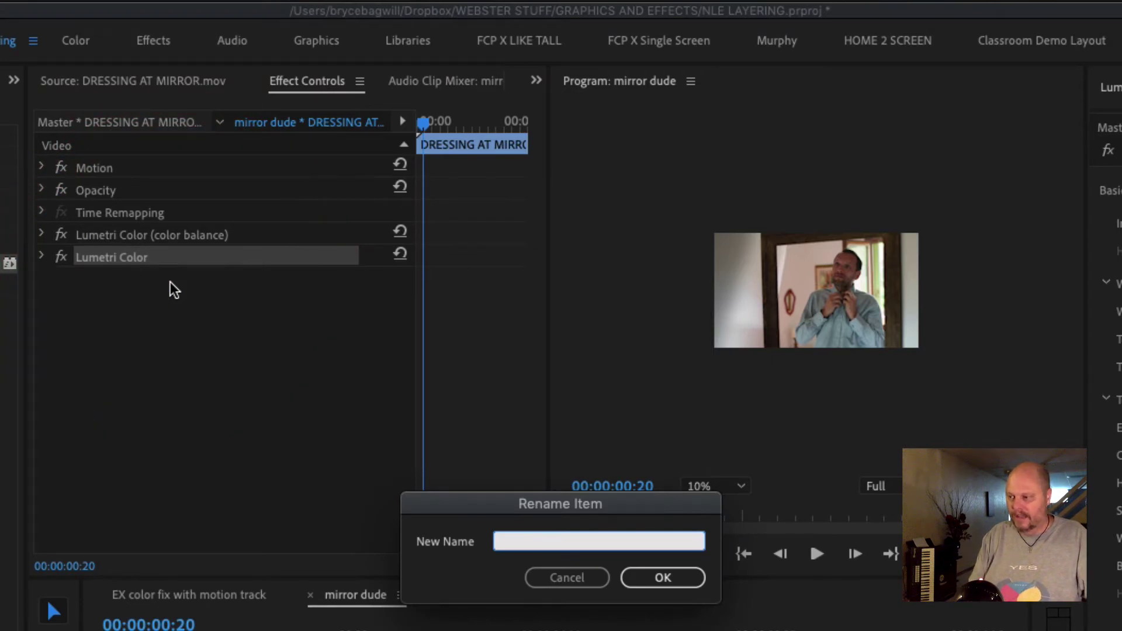
type("la")
key("BackSpace")
type("e")
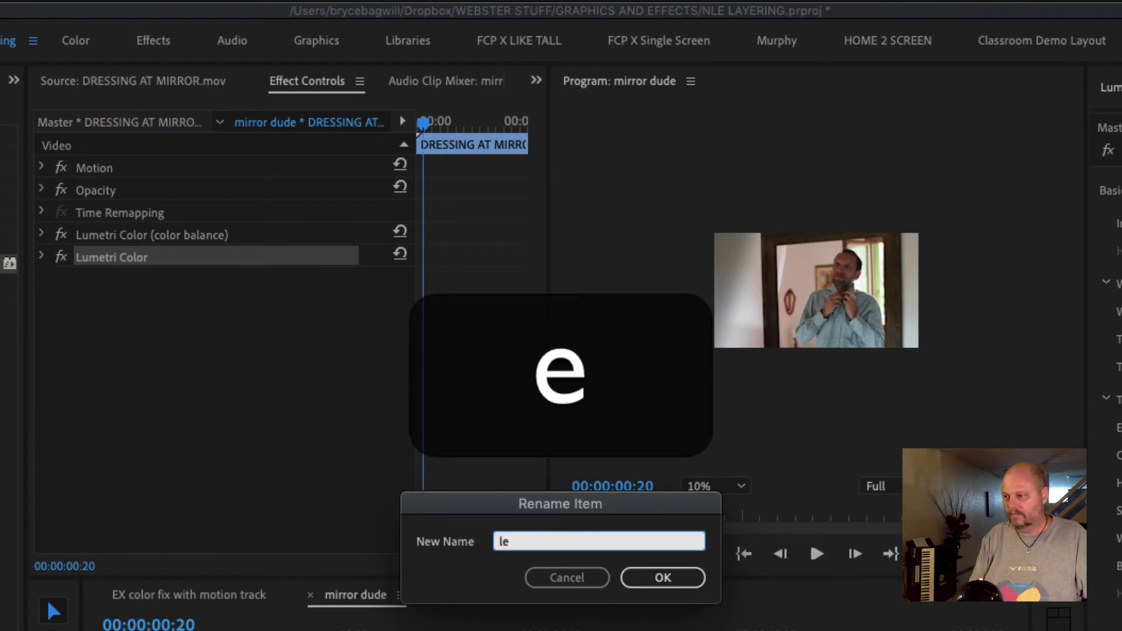
type("ft shadow")
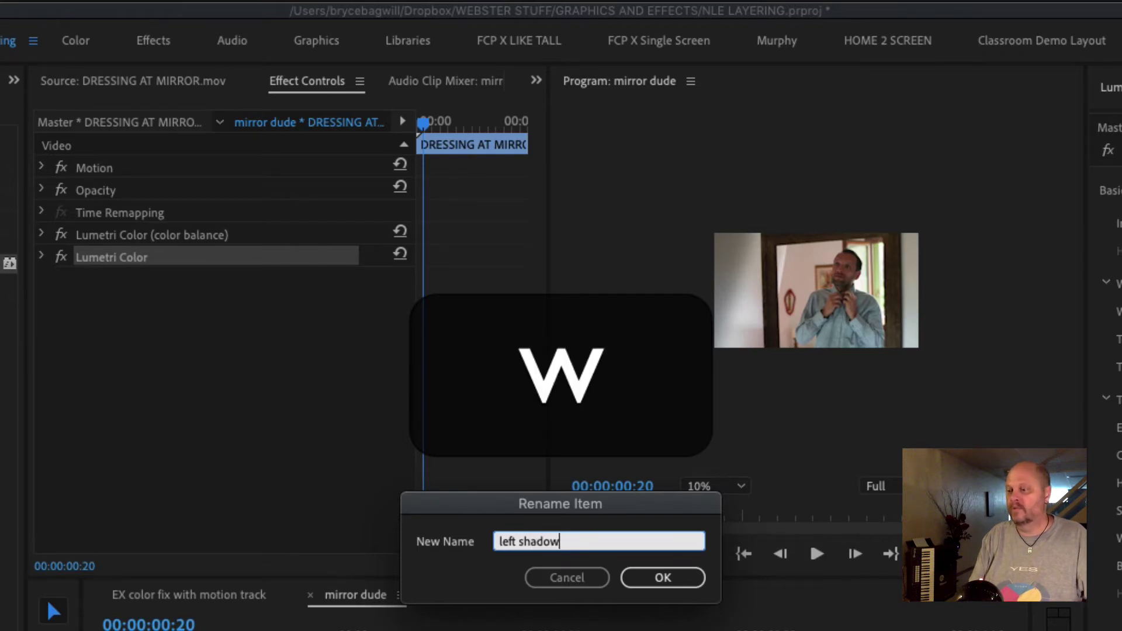
key("Return")
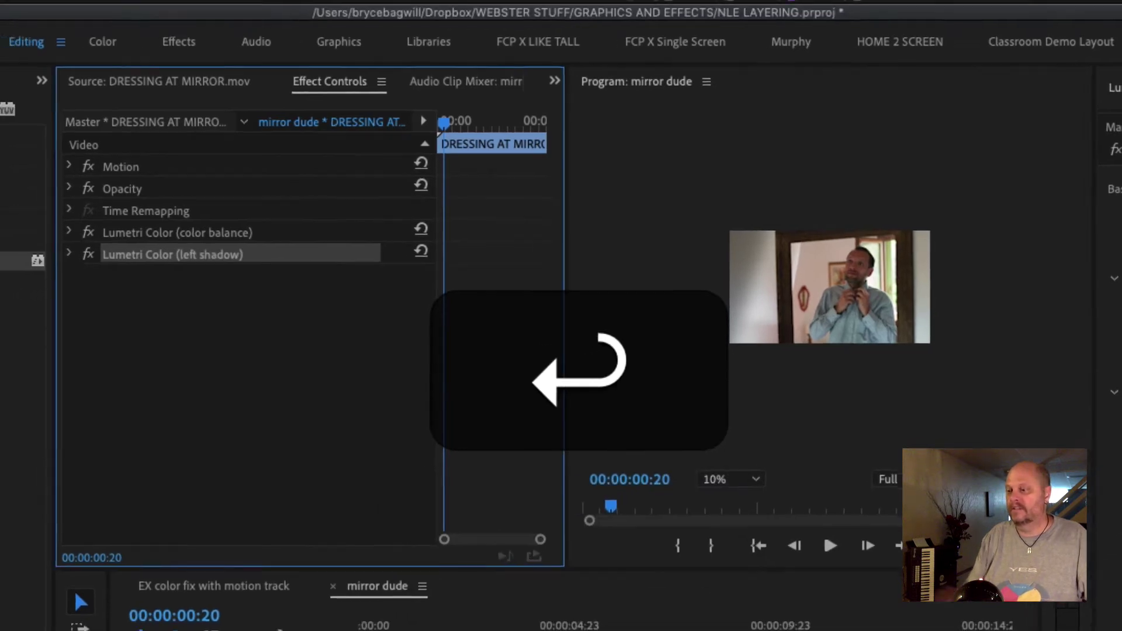
Add a third Lumetri Color effect to the clip and rename it "right shadow"
left_click(69, 317)
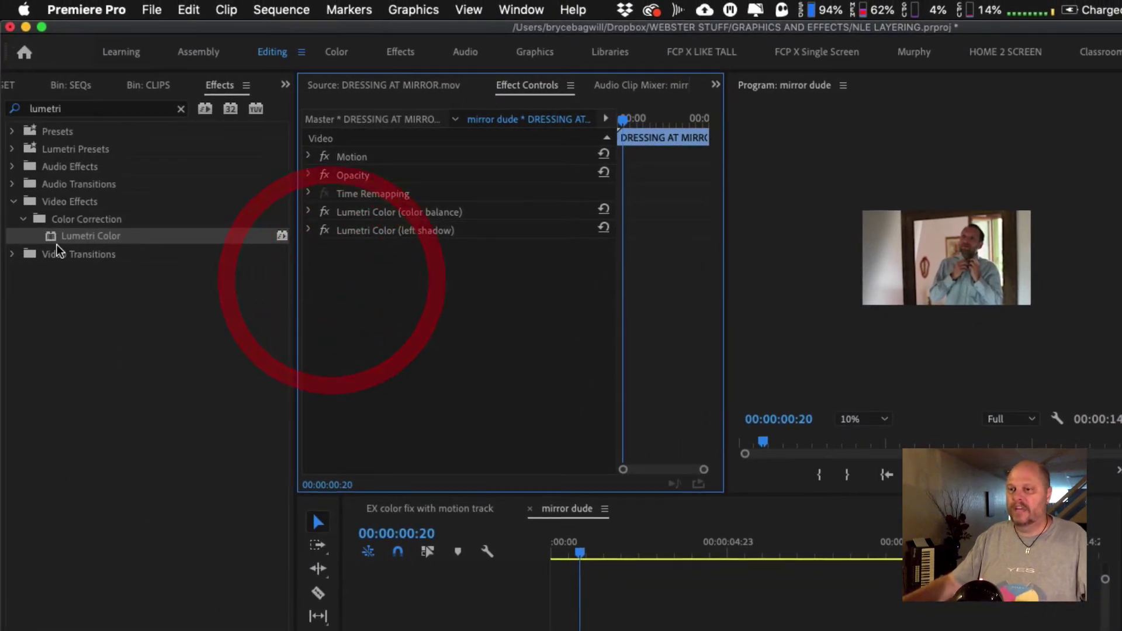
left_click_drag(58, 237, 451, 327)
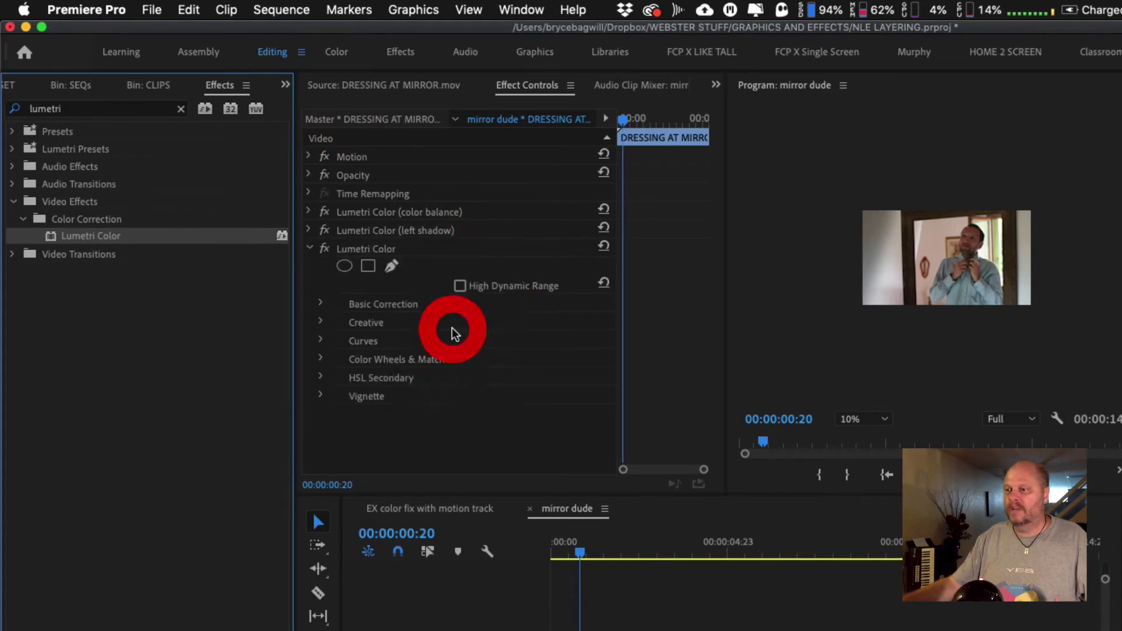
left_click(370, 250, "ctrl")
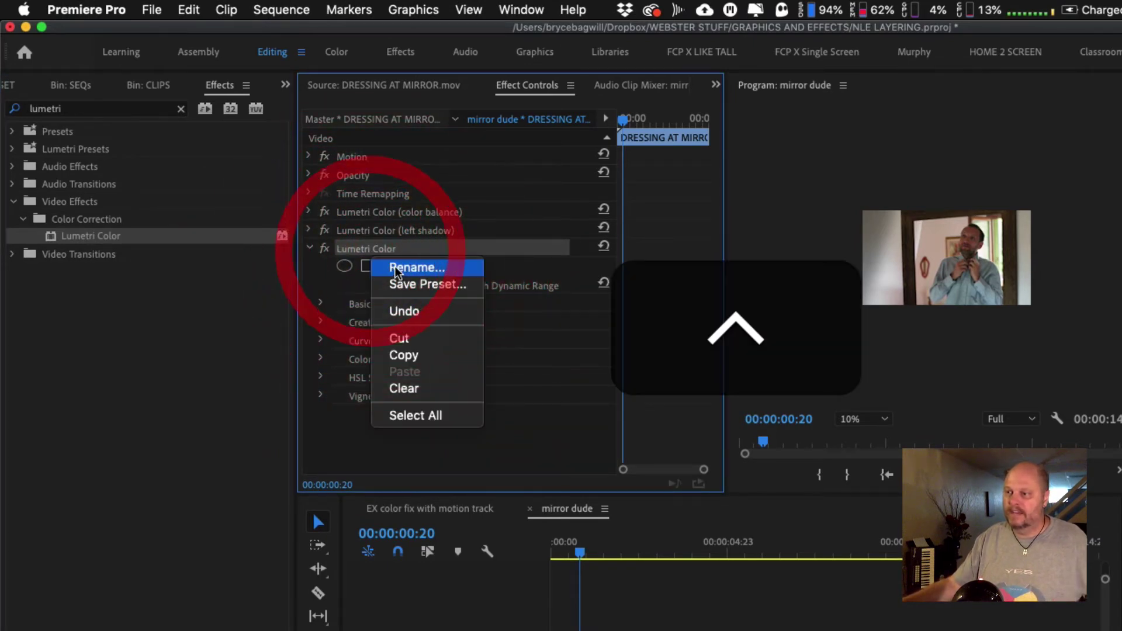
left_click(383, 267)
type("right")
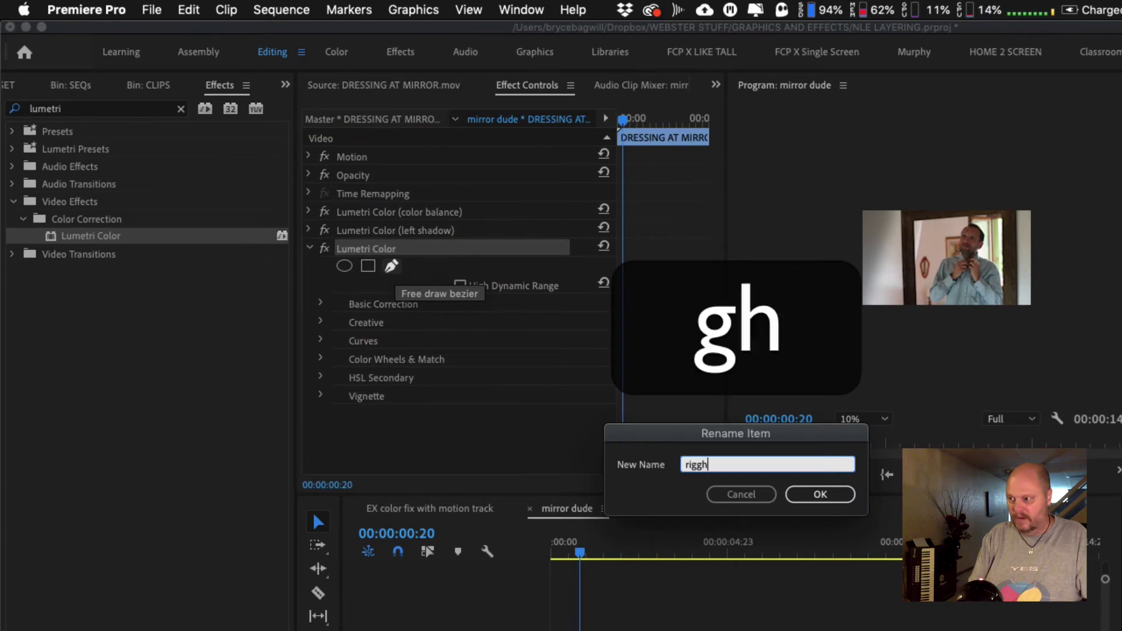
key("BackSpace")
type("t sha")
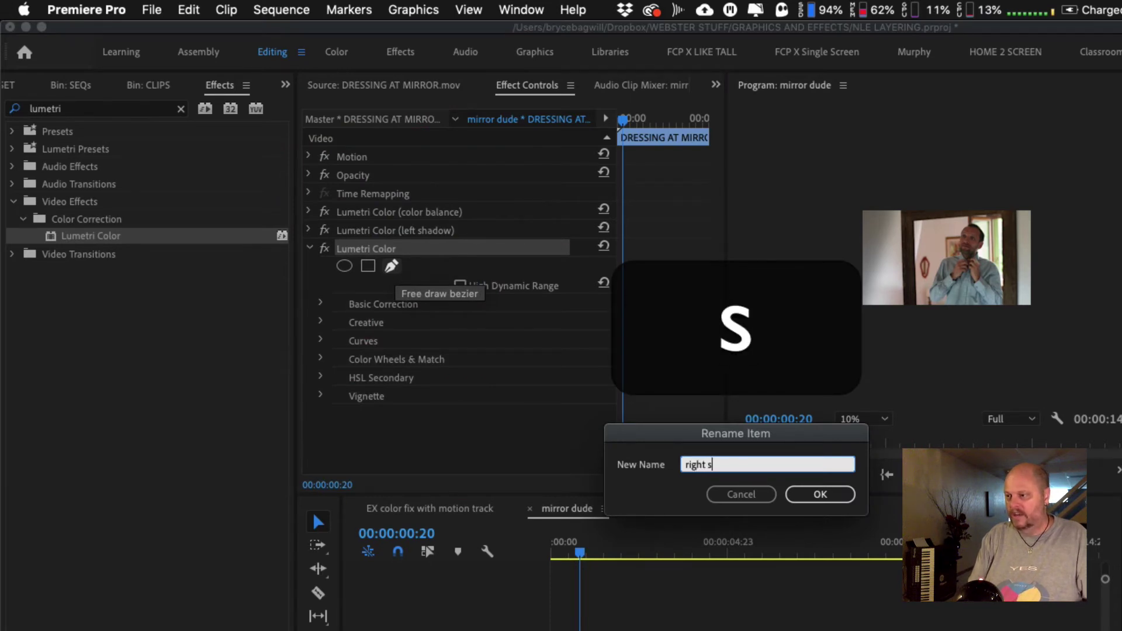
type("dow")
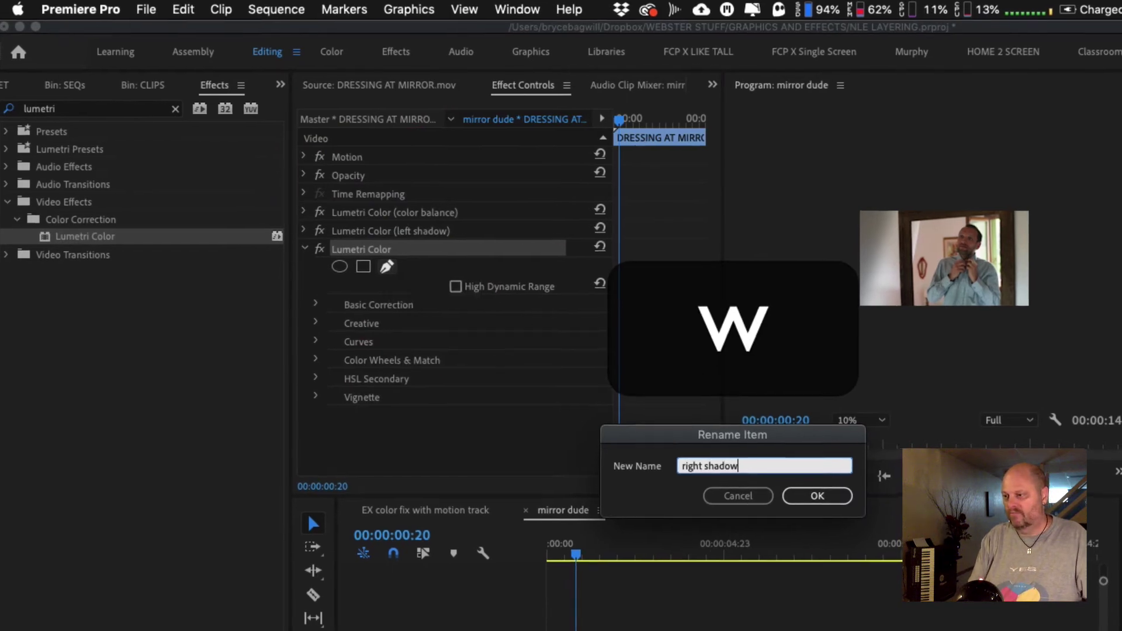
key("Return")
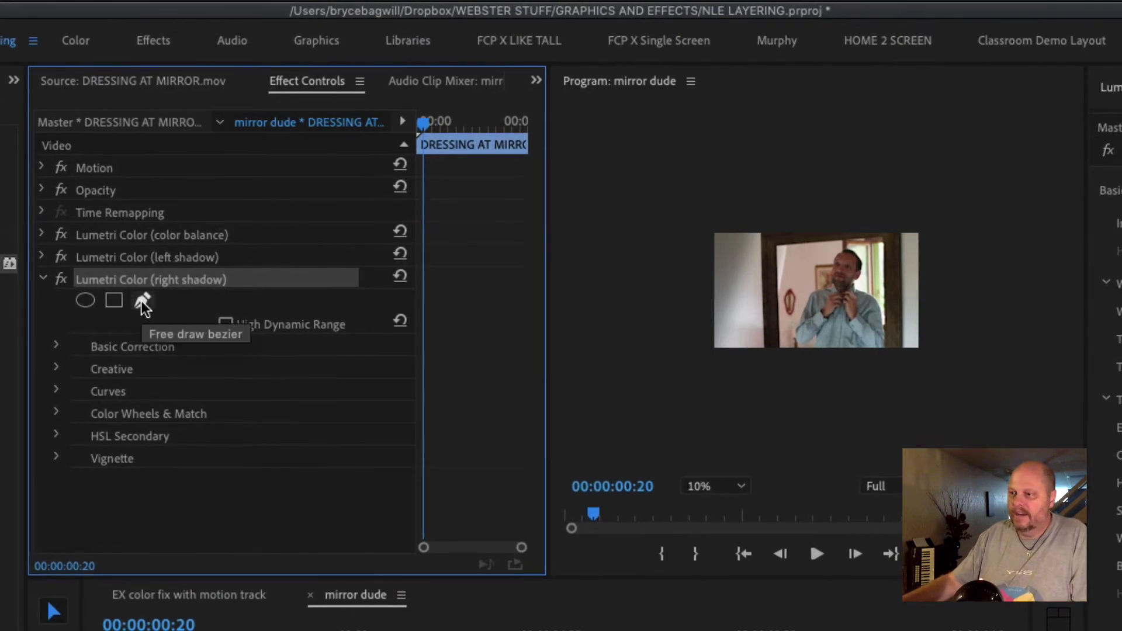
Draw a closed four-point pen mask on the right shadow effect, covering the wall right of the mirror and extending beyond the frame
left_click(142, 300)
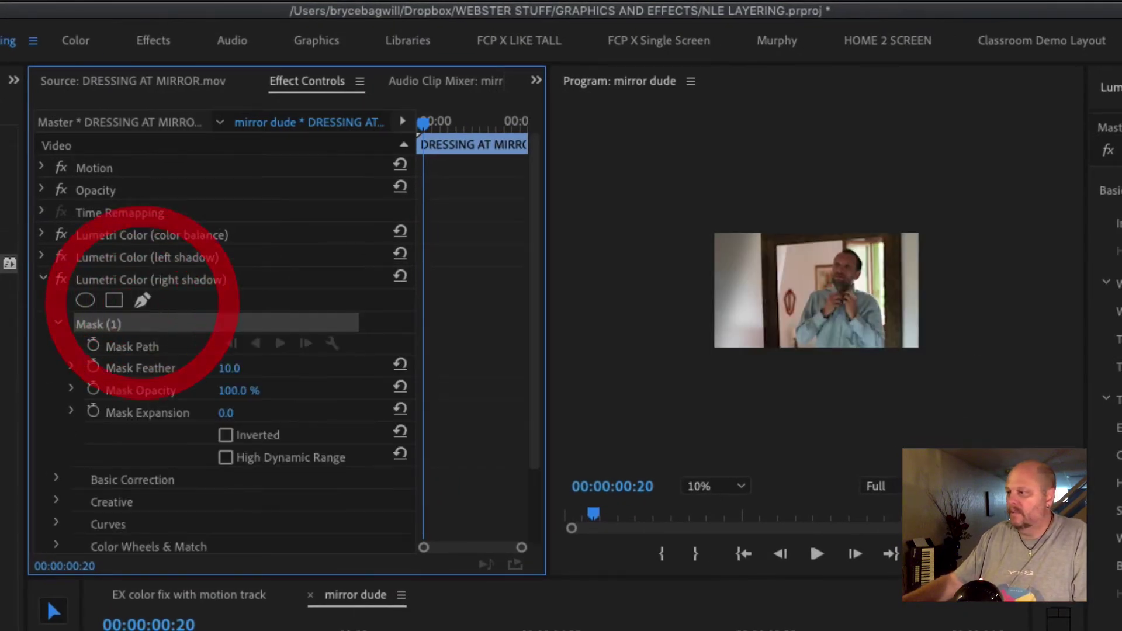
left_click(896, 212)
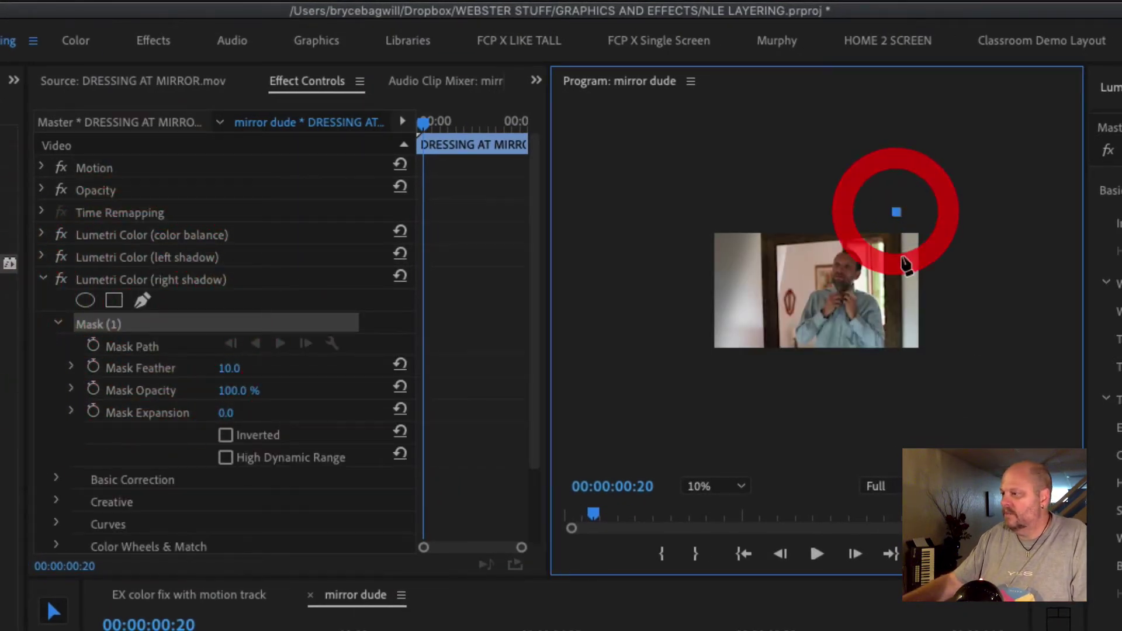
left_click(920, 372)
left_click(1002, 351)
left_click(974, 169)
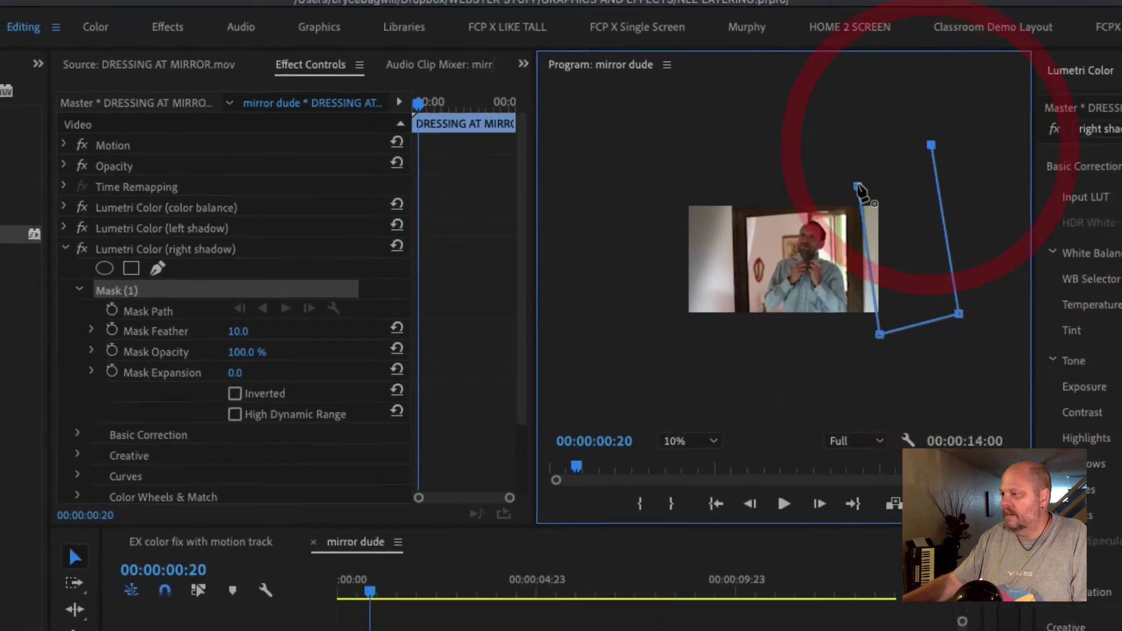
left_click(858, 187)
Lower the right shadow effect's Exposure to darken the masked wall and set its Mask Feather to 212
left_click_drag(1011, 254, 980, 261)
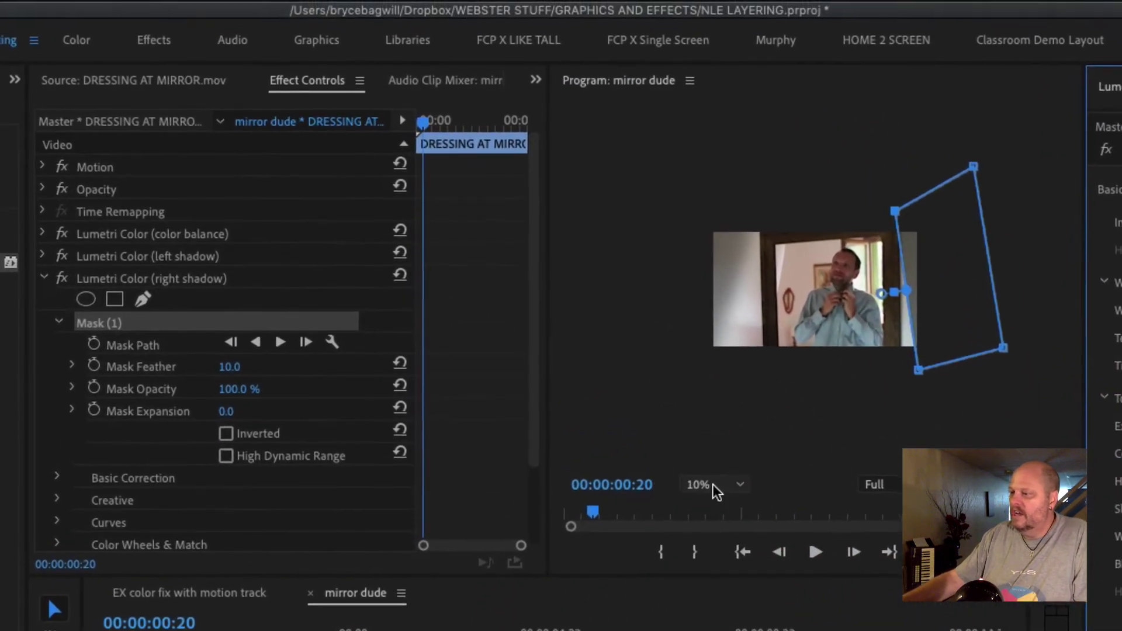
left_click(744, 485)
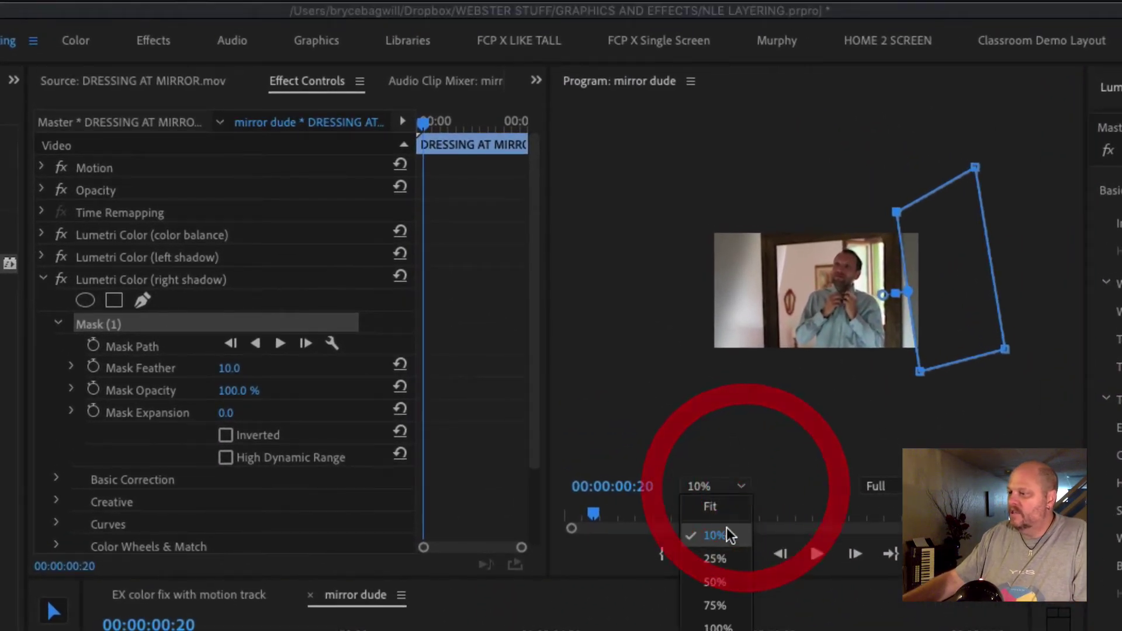
left_click(724, 511)
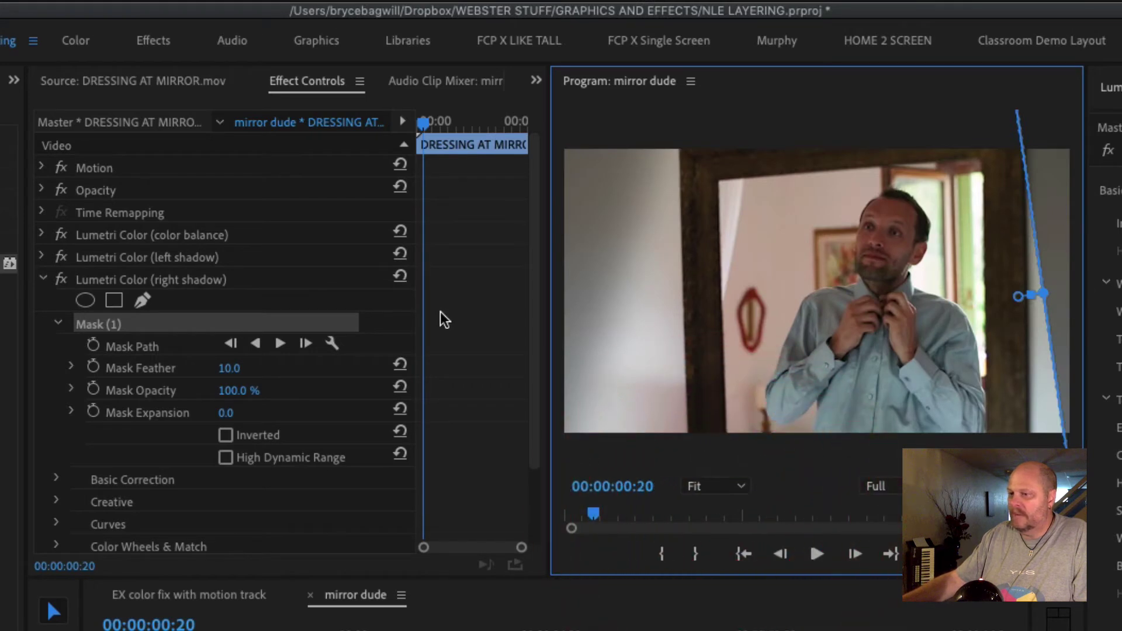
left_click_drag(229, 374, 348, 374)
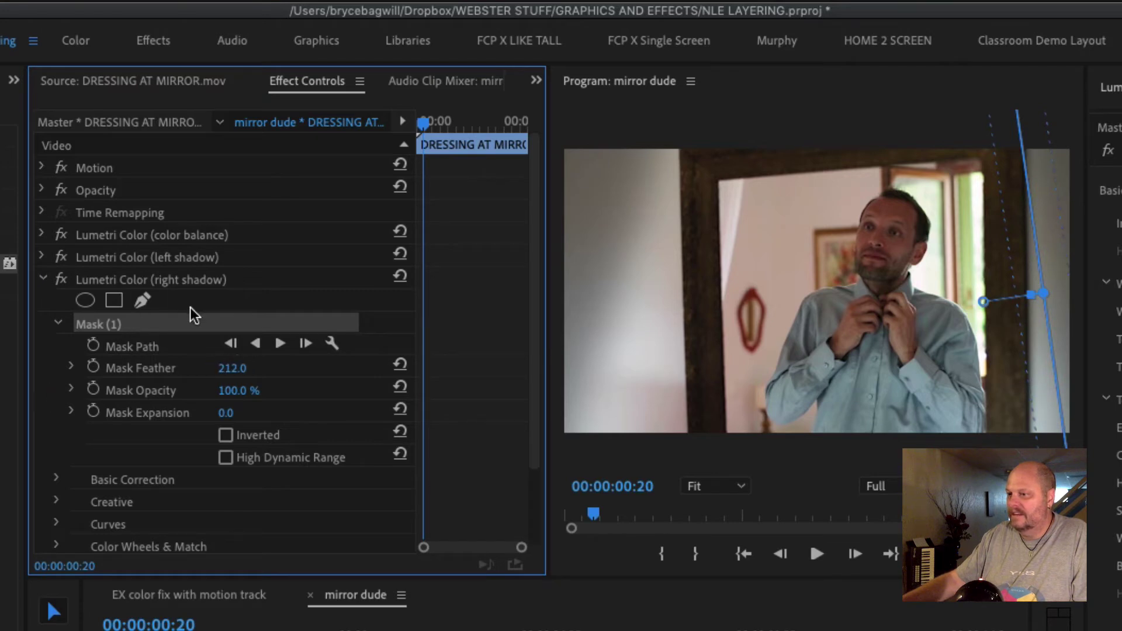
left_click(265, 279)
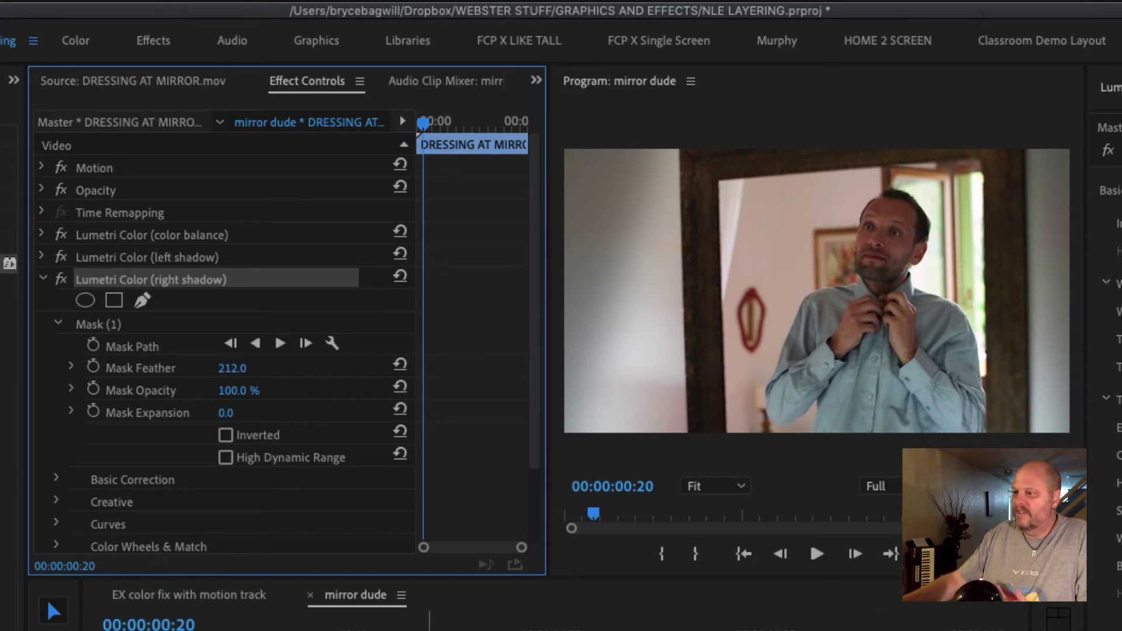
Collapse the right shadow effect, and add a fourth Lumetri Color effect with the playhead at 00:00:00:00
left_click(43, 278)
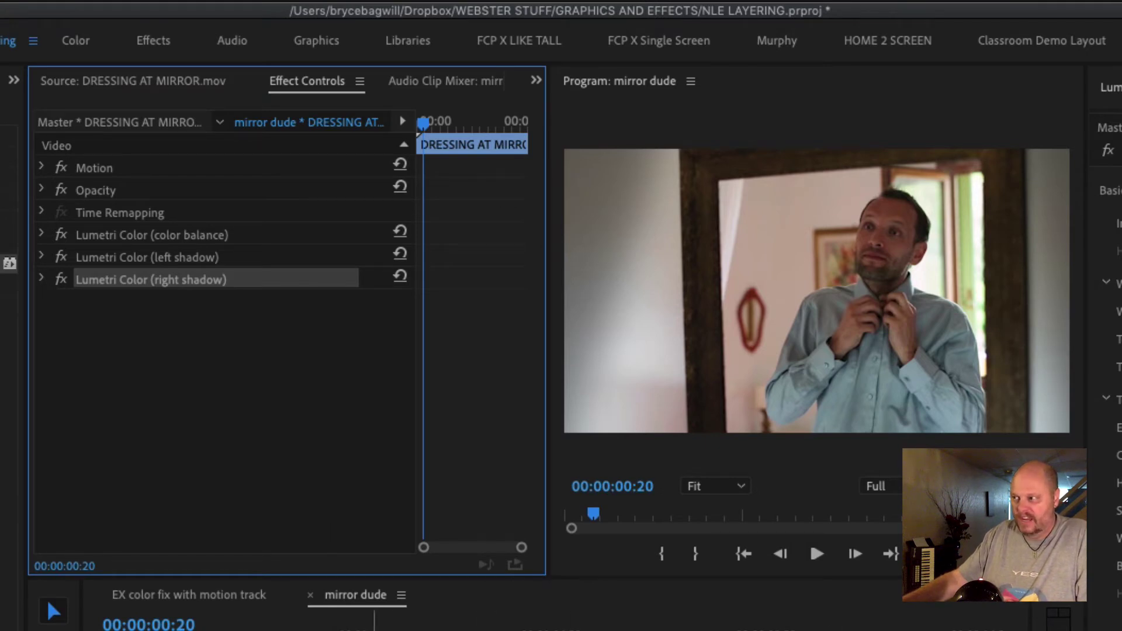
left_click_drag(374, 629, 339, 629)
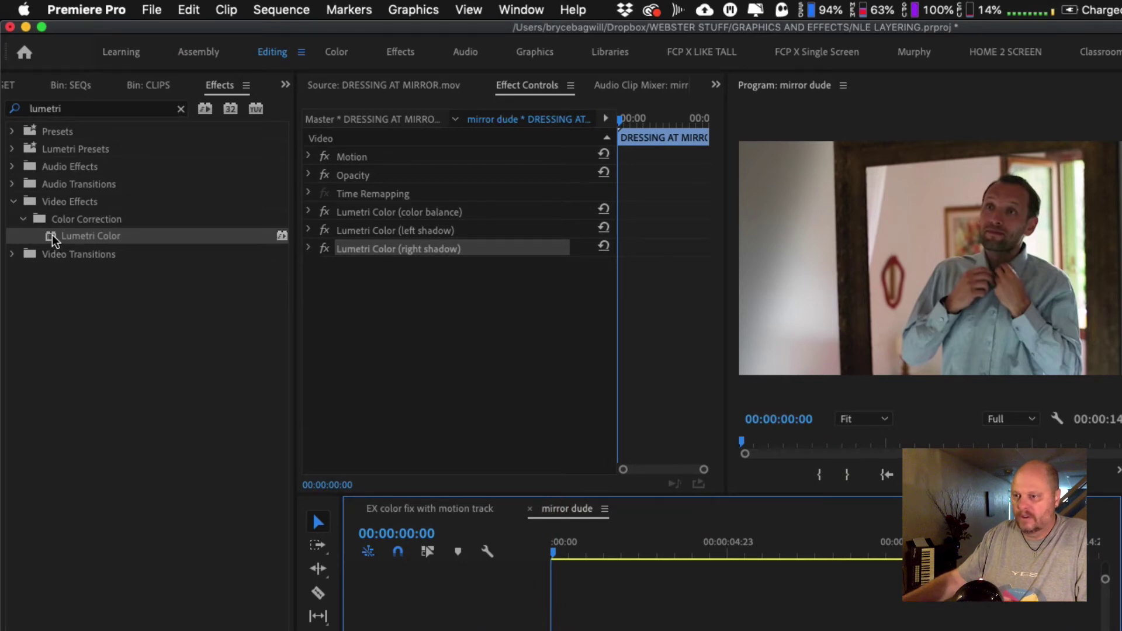
left_click_drag(52, 240, 395, 342)
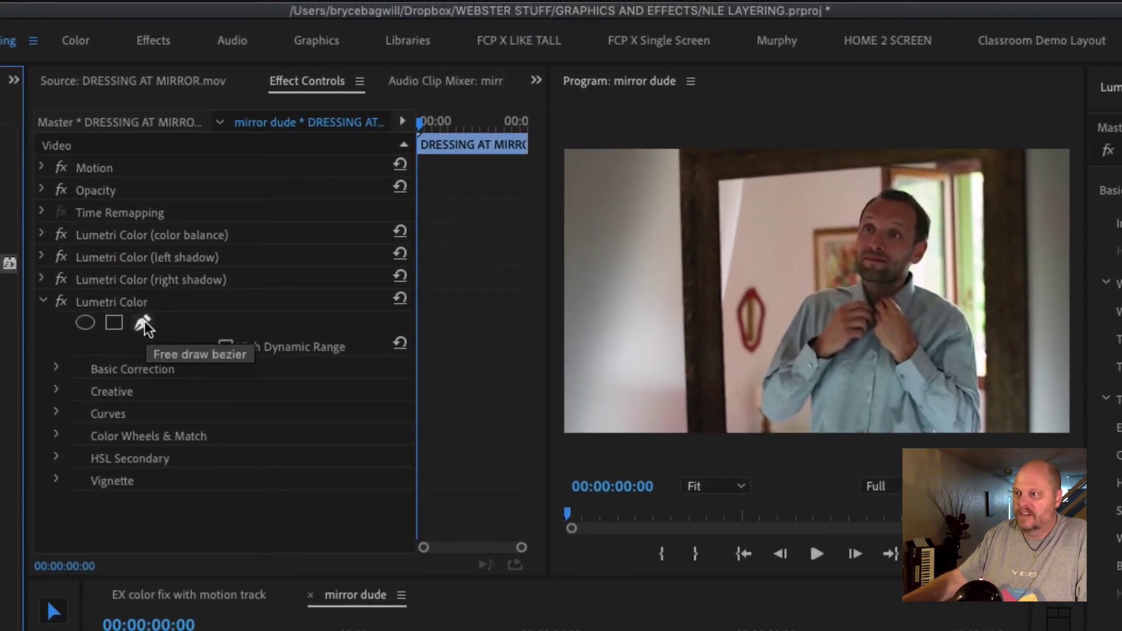
Draw a closed eight-point pen mask around the man's face on the fourth Lumetri Color effect
left_click(142, 323)
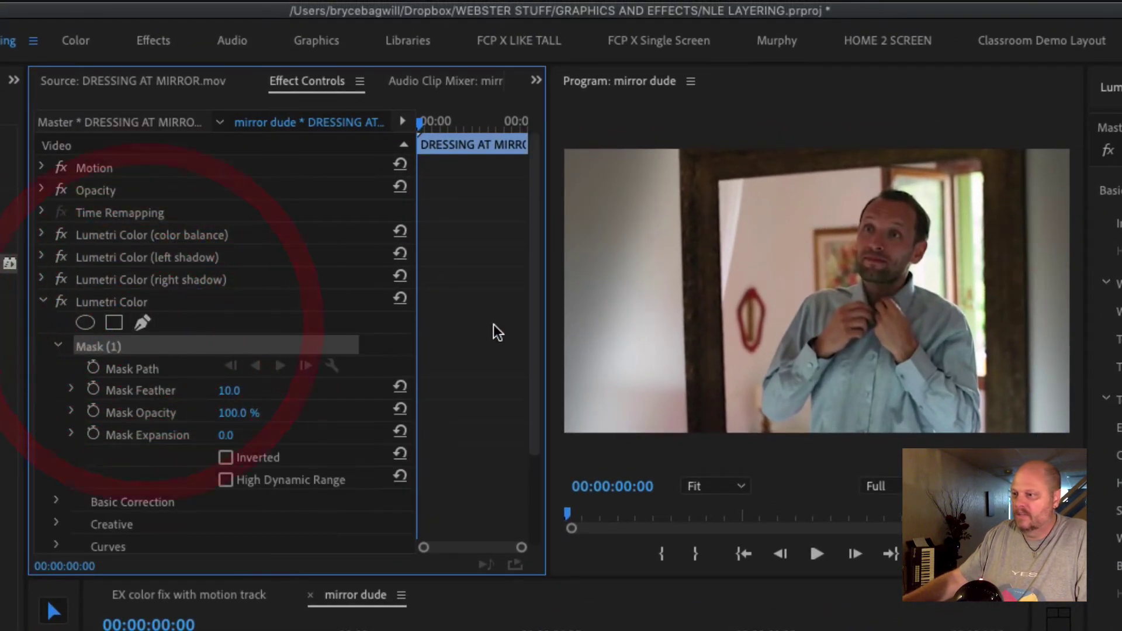
left_click(877, 203)
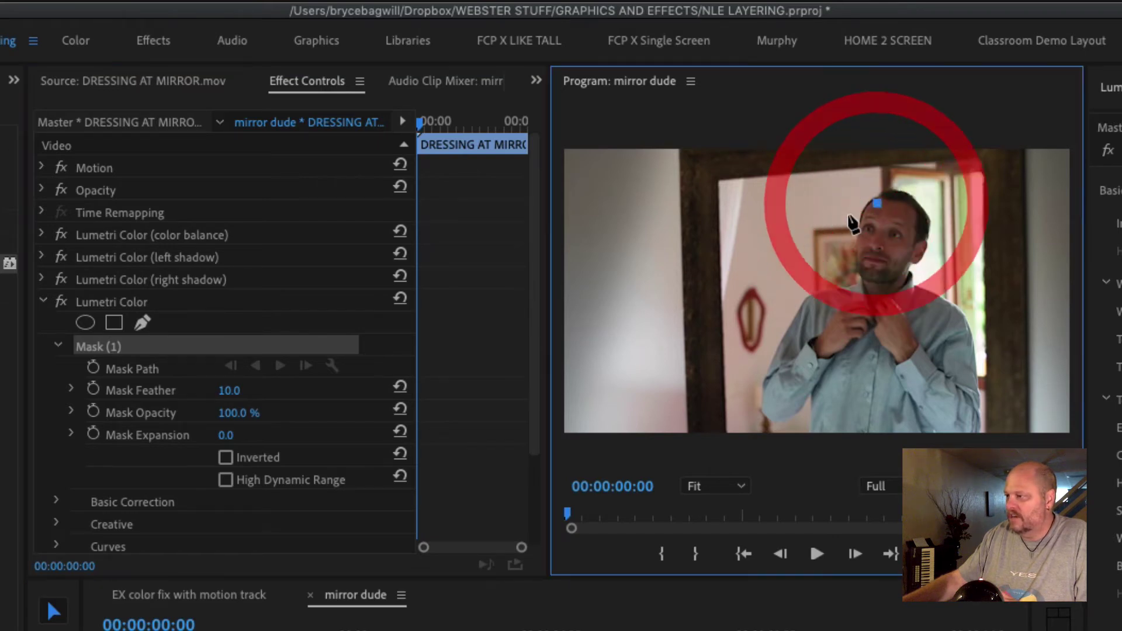
left_click(849, 215)
left_click(847, 250)
left_click(859, 285)
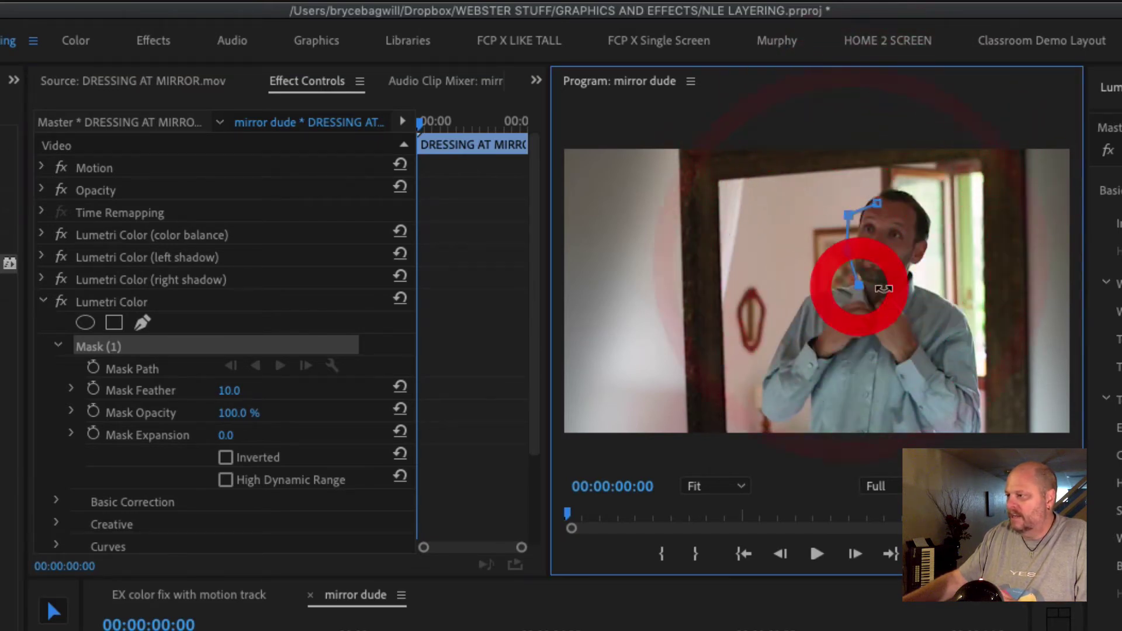
left_click(896, 289)
left_click(920, 265)
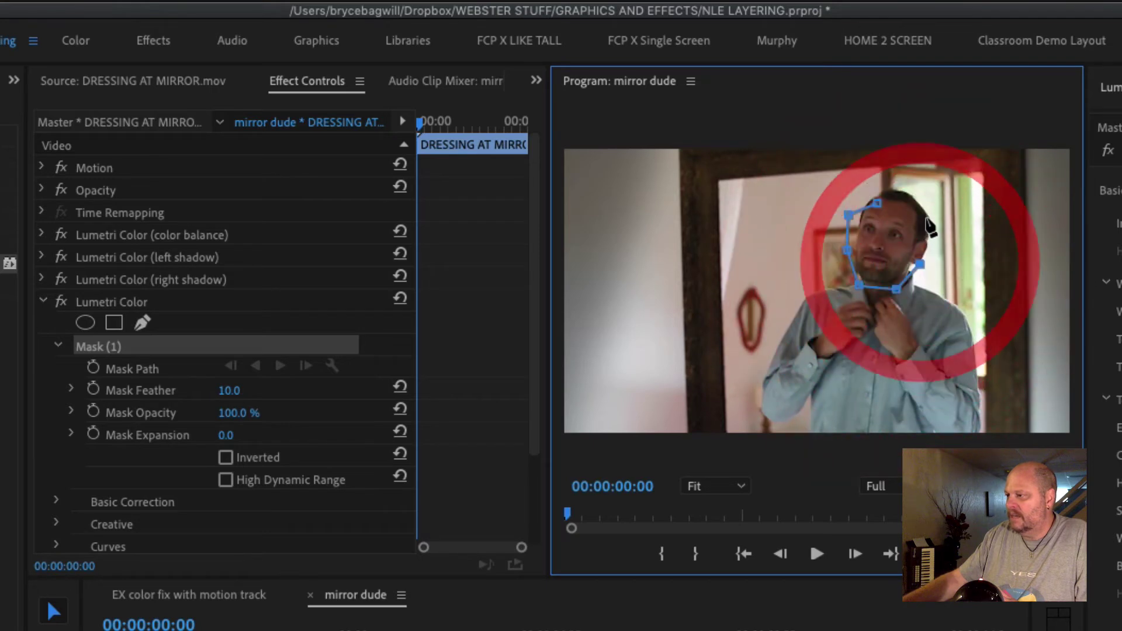
left_click(928, 218)
left_click(911, 198)
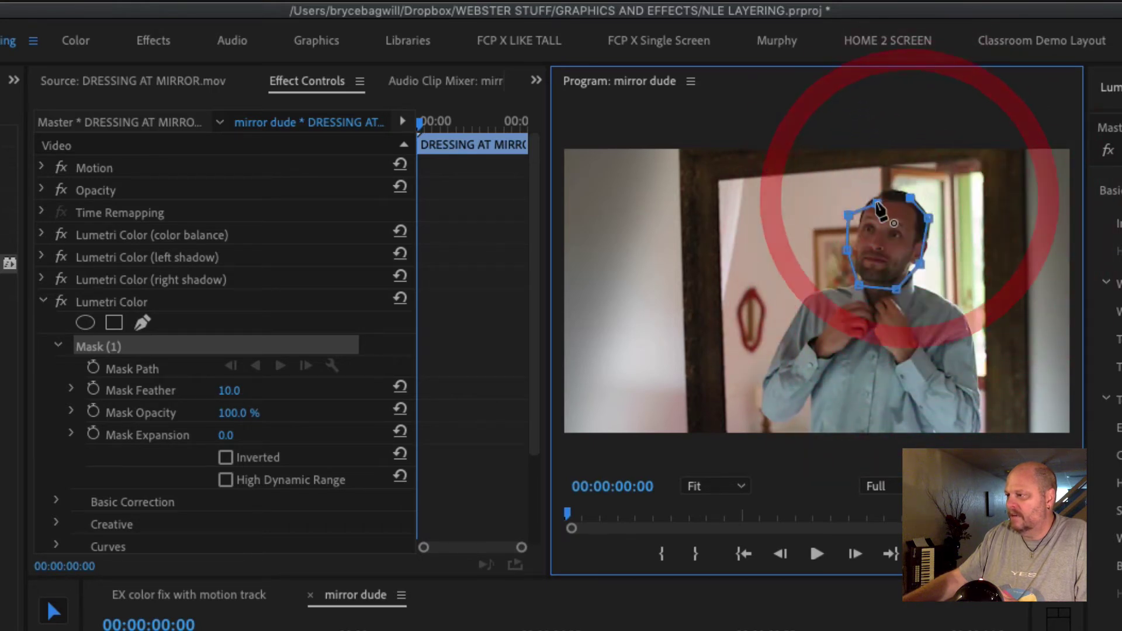
left_click(877, 203)
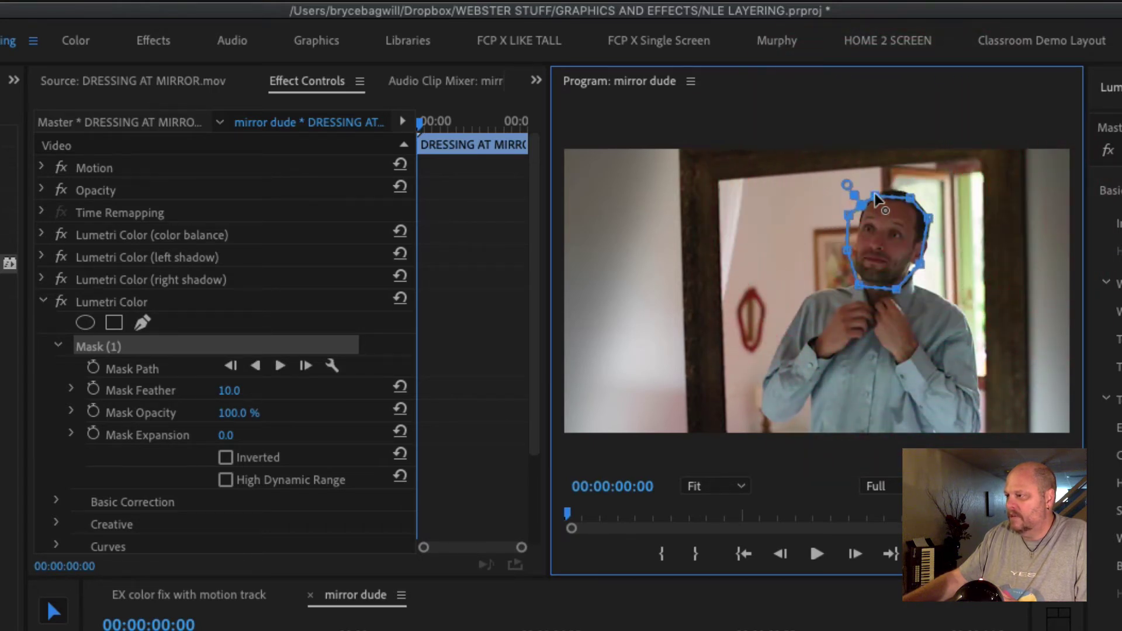
Raise the fourth Lumetri Color effect's Exposure to 1.4 to brighten the masked face, checking the levels in Lumetri Scopes
left_click(875, 197)
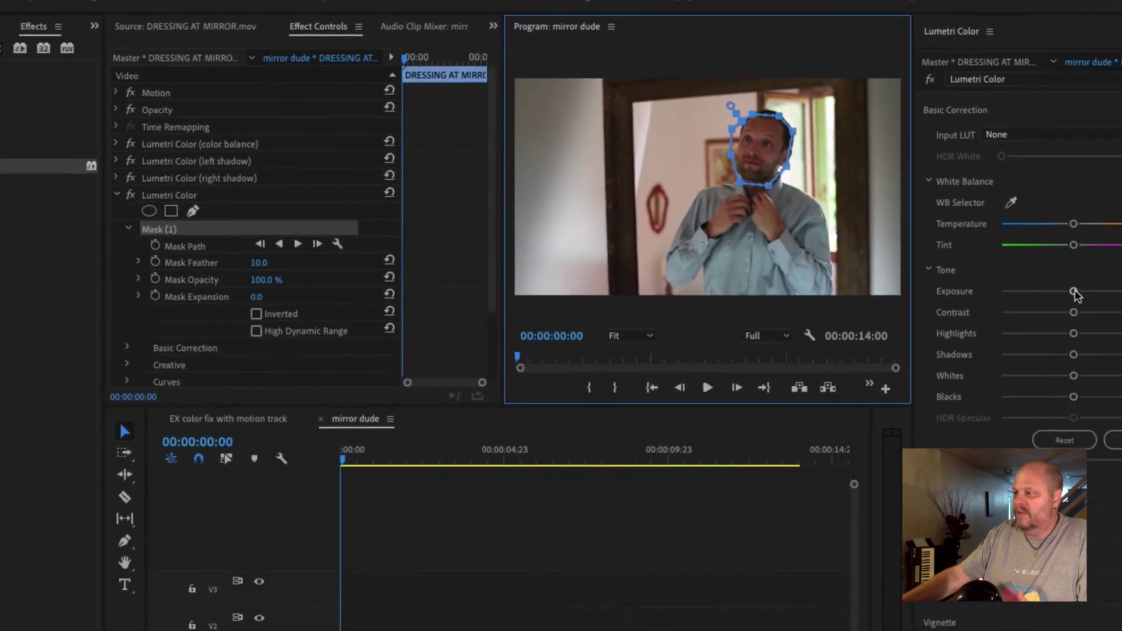
left_click_drag(1003, 253, 1033, 257)
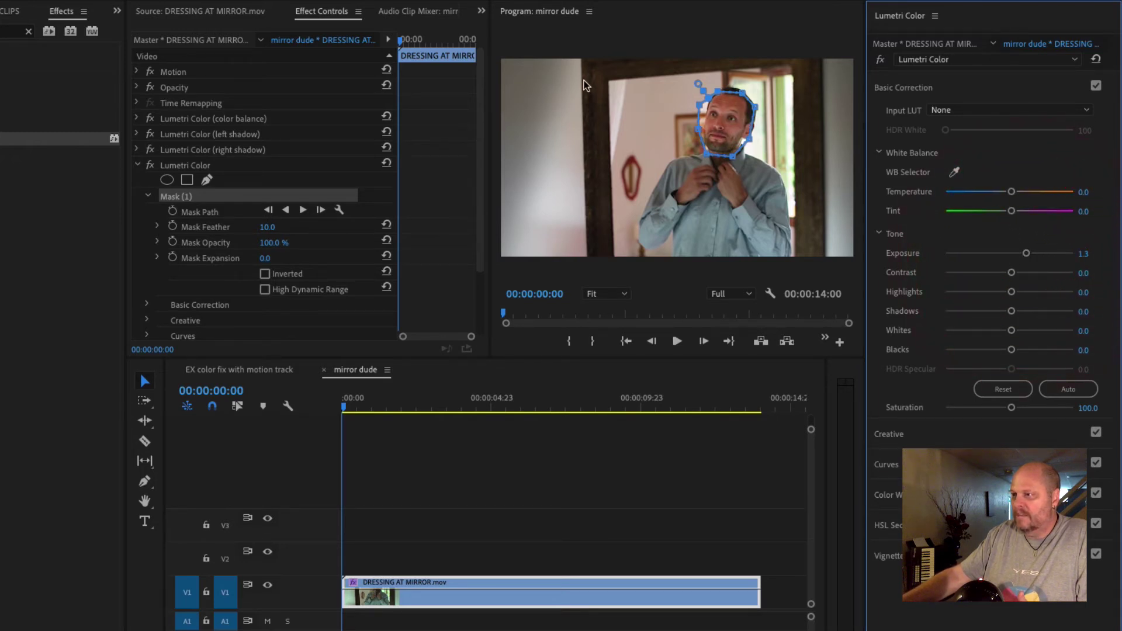
left_click(480, 11)
left_click(508, 78)
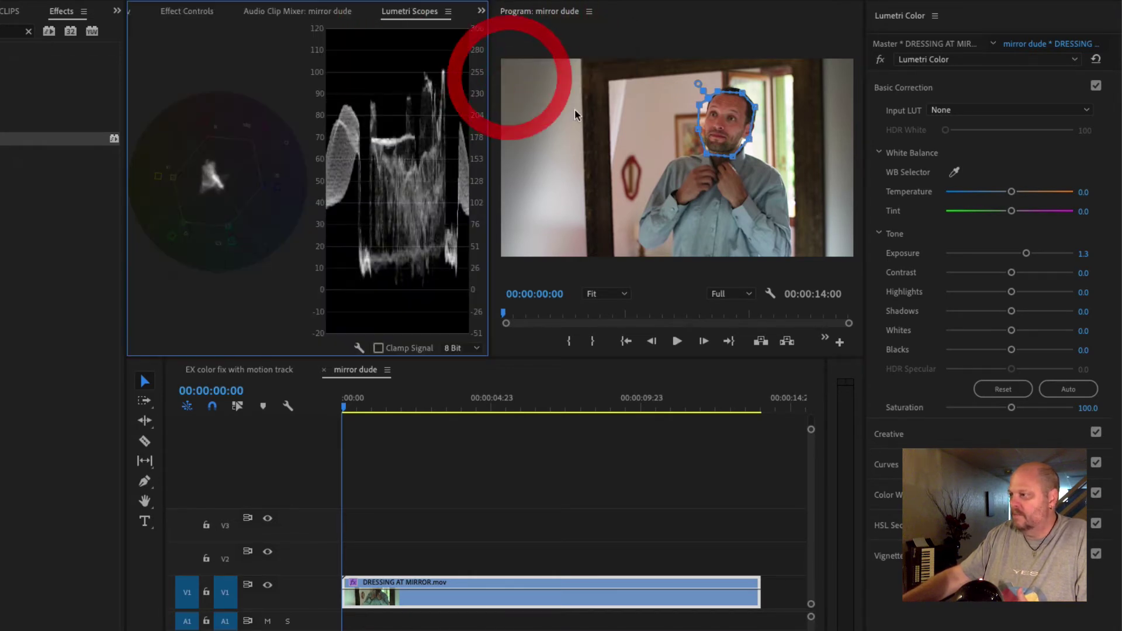
mouse_move(1028, 255)
left_mouse_down()
mouse_move(1017, 256)
mouse_move(1036, 254)
mouse_move(1012, 255)
left_mouse_up()
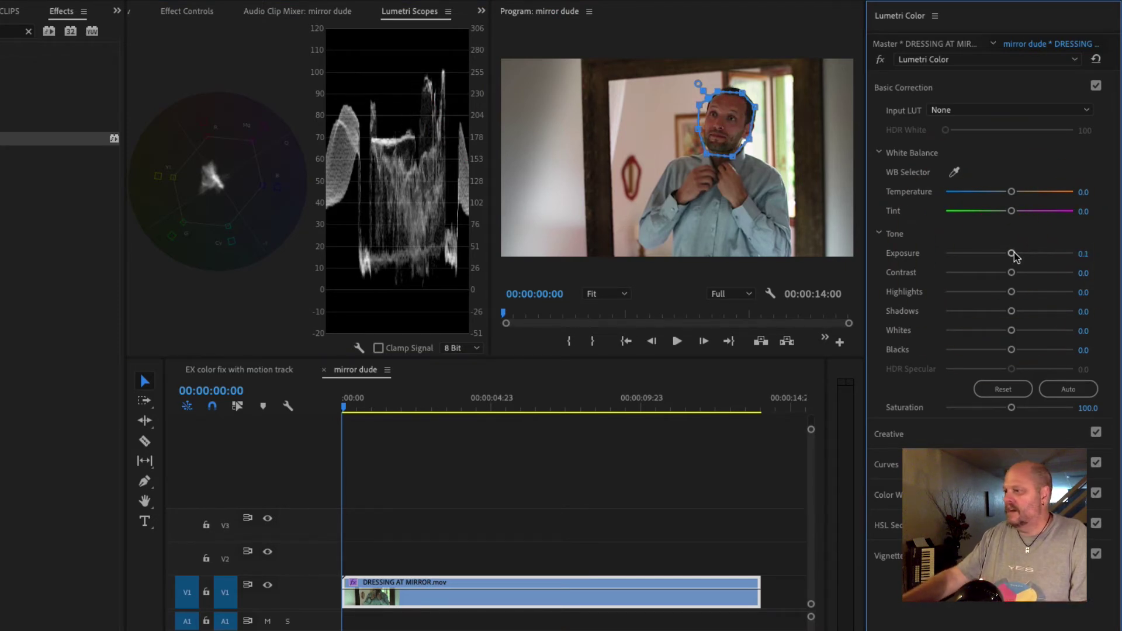
mouse_move(1013, 255)
left_mouse_down()
mouse_move(1042, 254)
mouse_move(1030, 255)
left_mouse_up()
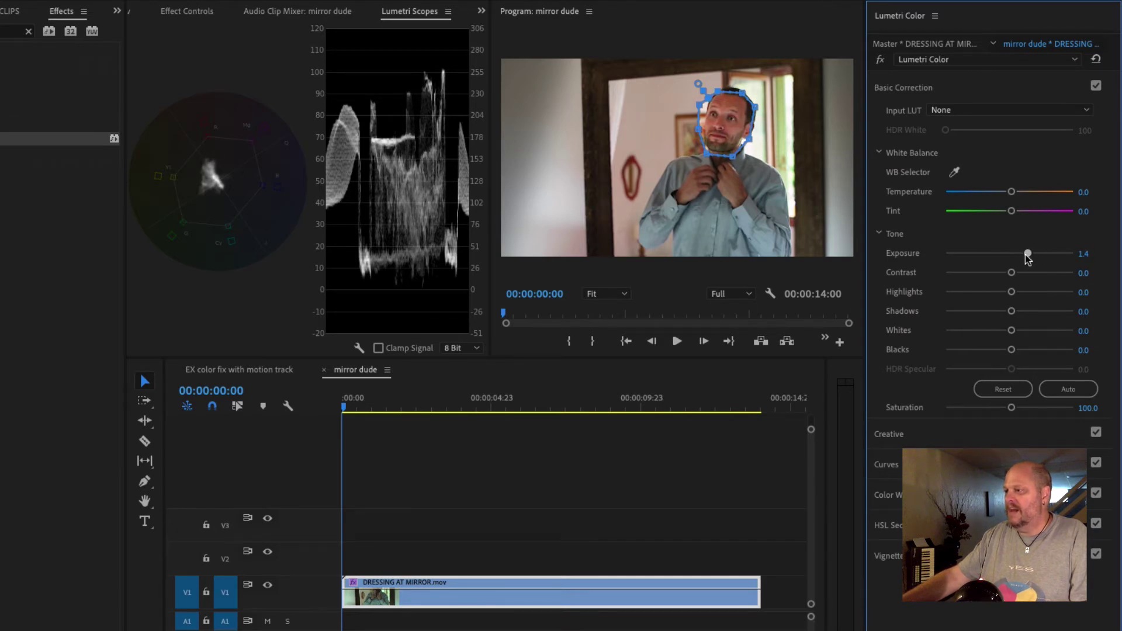
left_click_drag(1026, 256, 1027, 255)
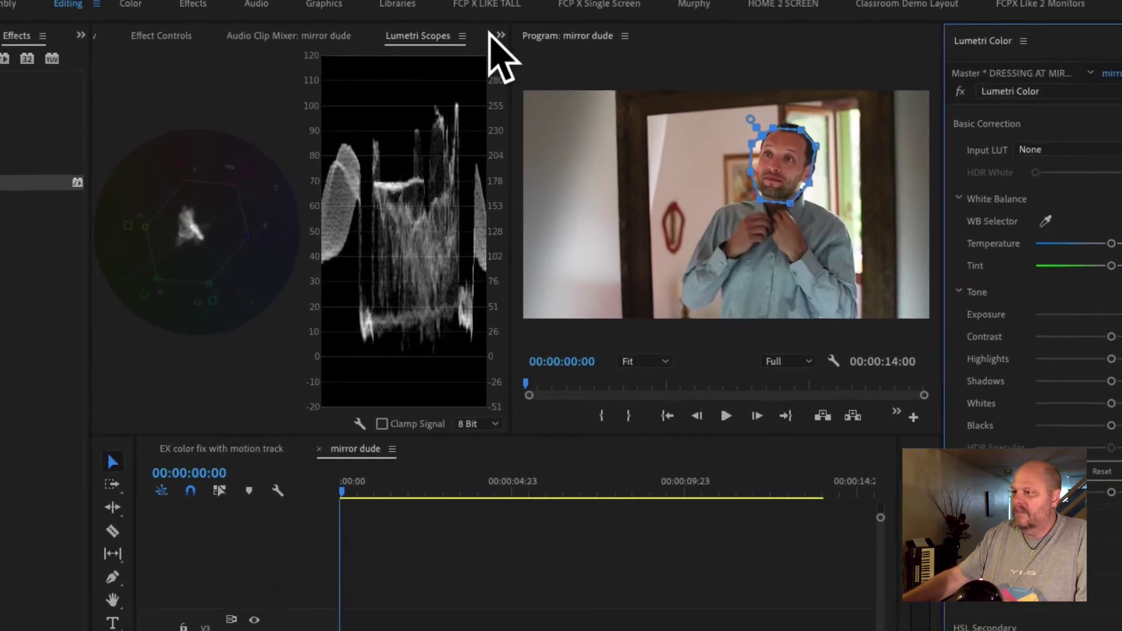
Return to the effect settings and set the face mask's Mask Feather to 112
left_click(500, 36)
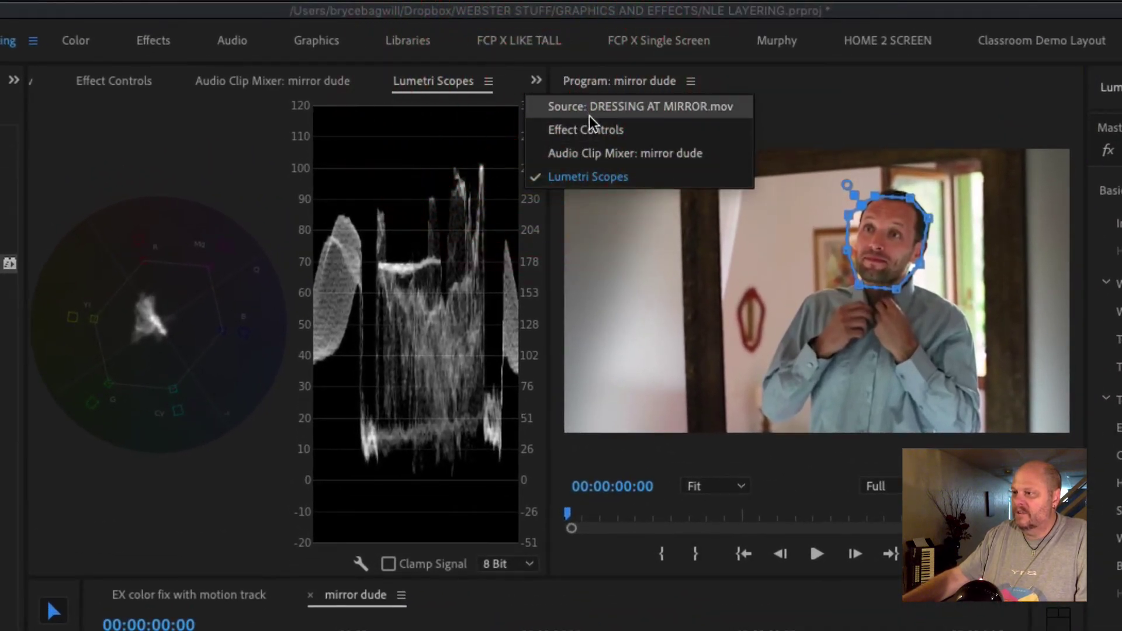
left_click(595, 129)
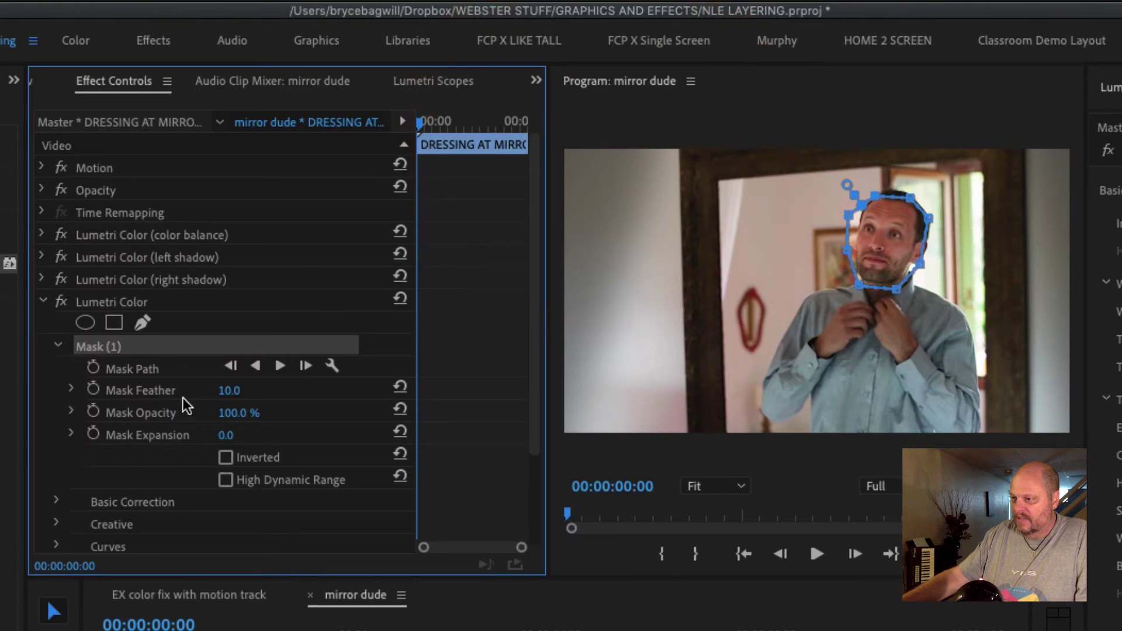
left_click_drag(232, 399, 278, 399)
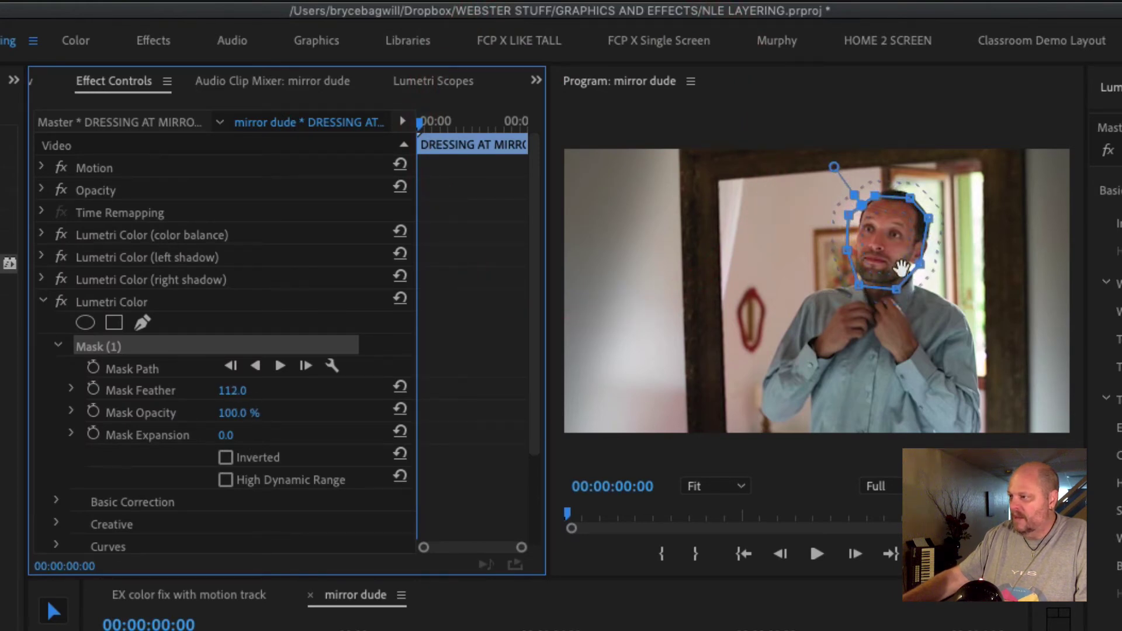
Reposition the face mask and adjust its points at the cheek, jaw and chin to fit the man's face more closely
mouse_move(884, 246)
left_mouse_down()
mouse_move(812, 277)
mouse_move(754, 252)
mouse_move(883, 250)
left_mouse_up()
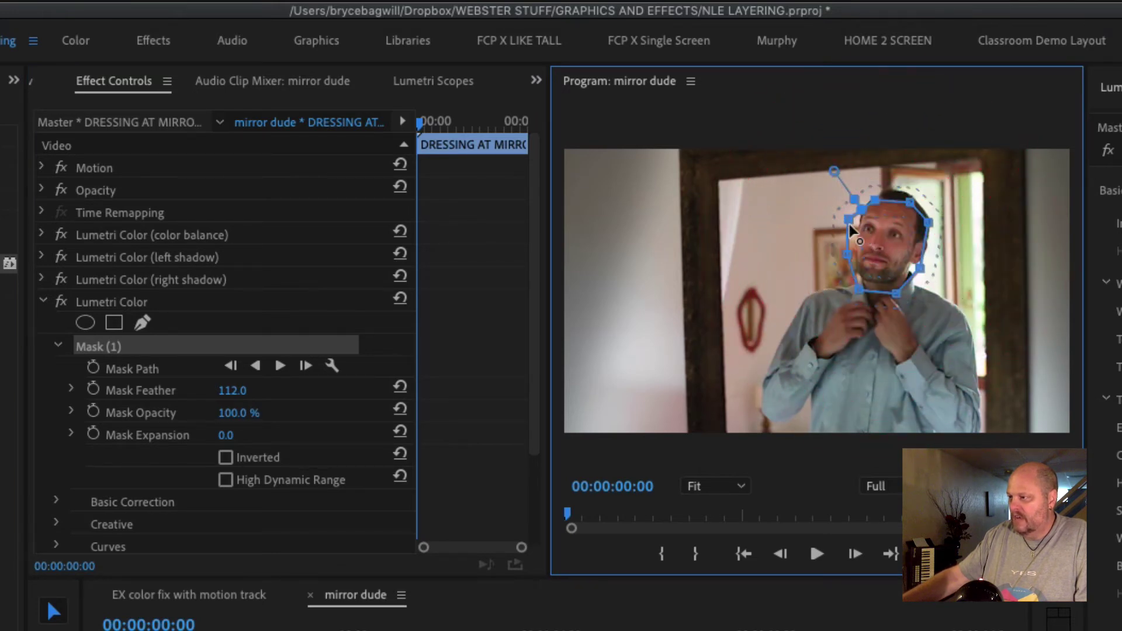
left_click(854, 228)
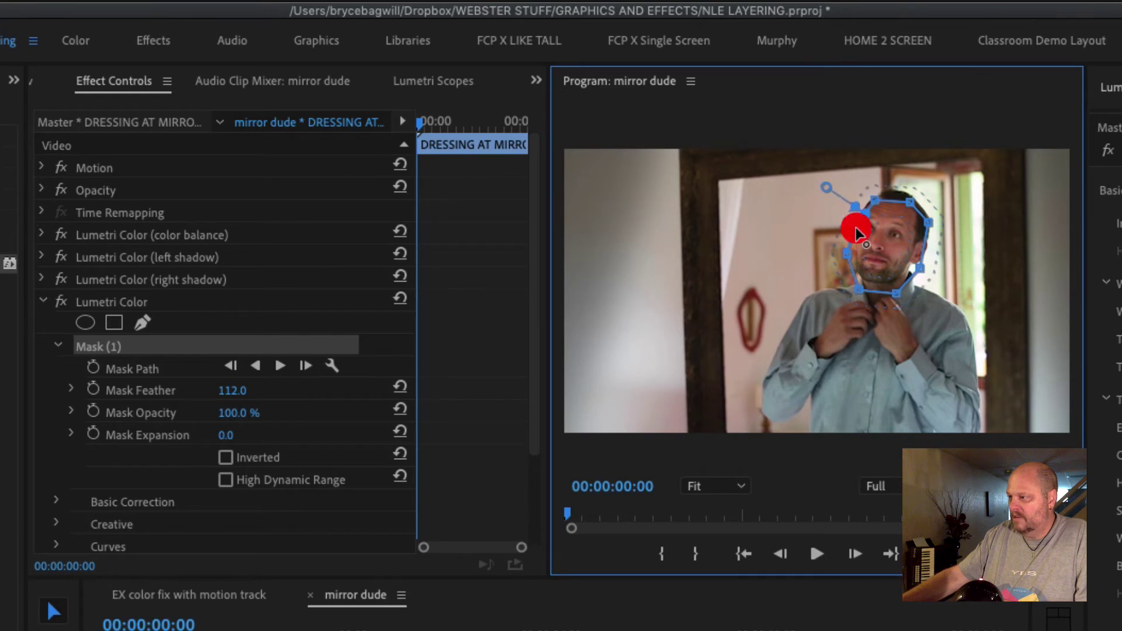
left_click(916, 267)
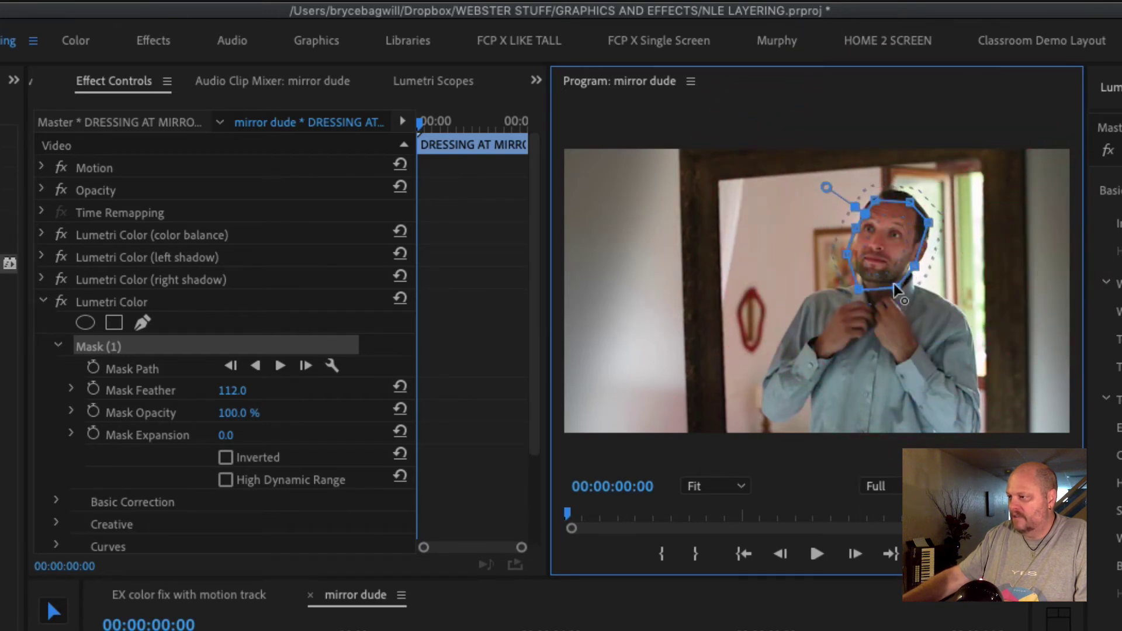
left_click(895, 286)
left_click(868, 291)
left_click(871, 302)
left_click(860, 288)
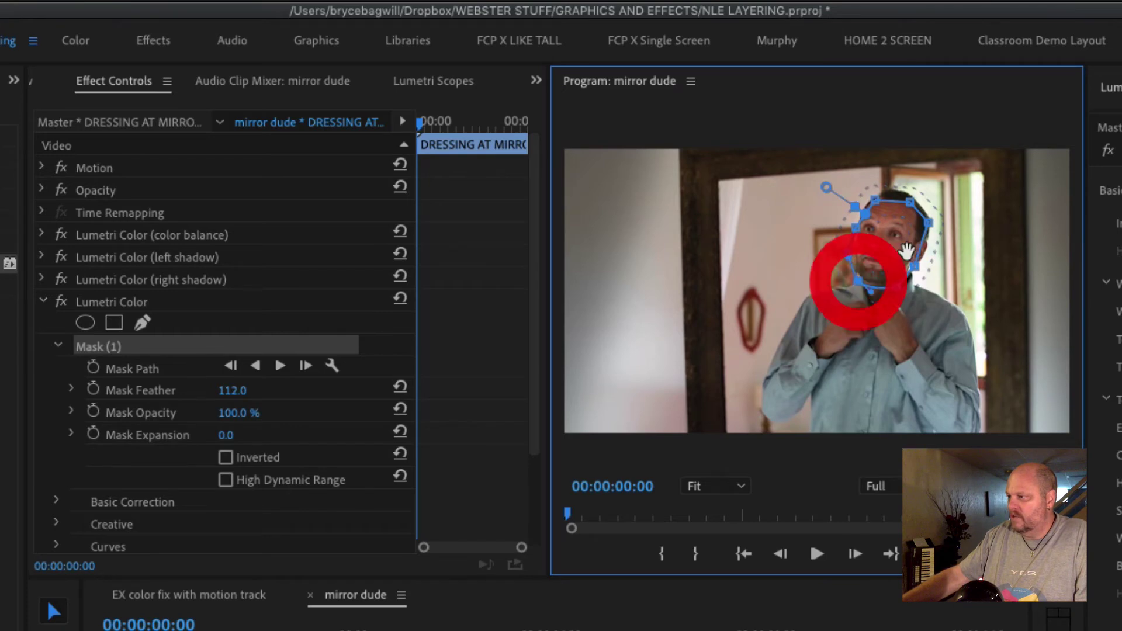
left_click(879, 220)
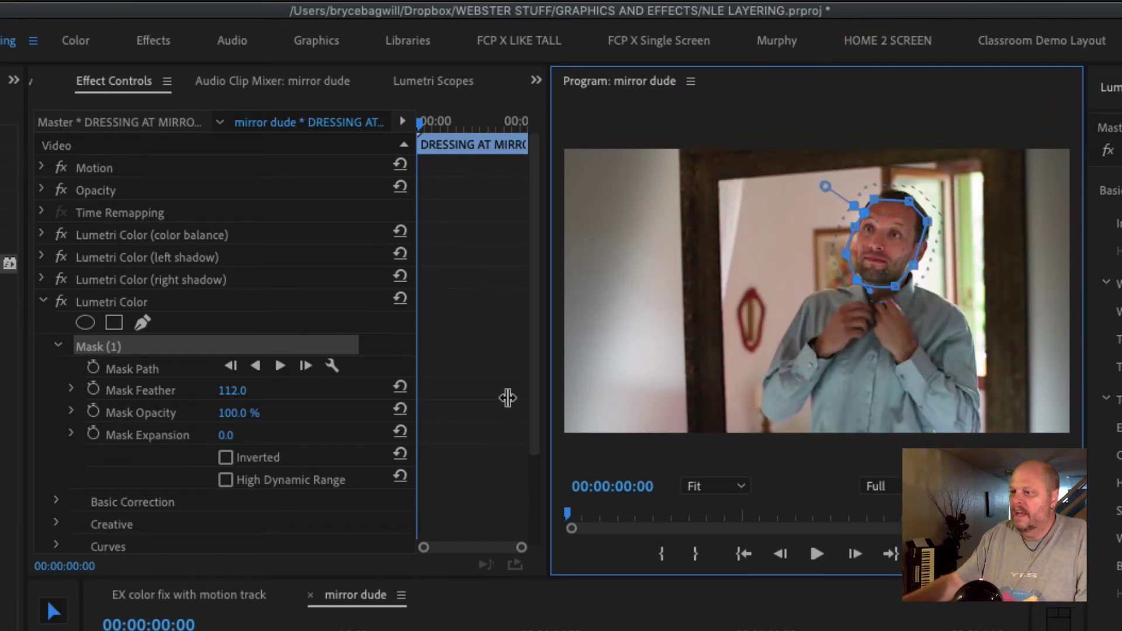
Track the face mask forward through the whole clip and return the playhead to 00:00:00:00
left_click(280, 366)
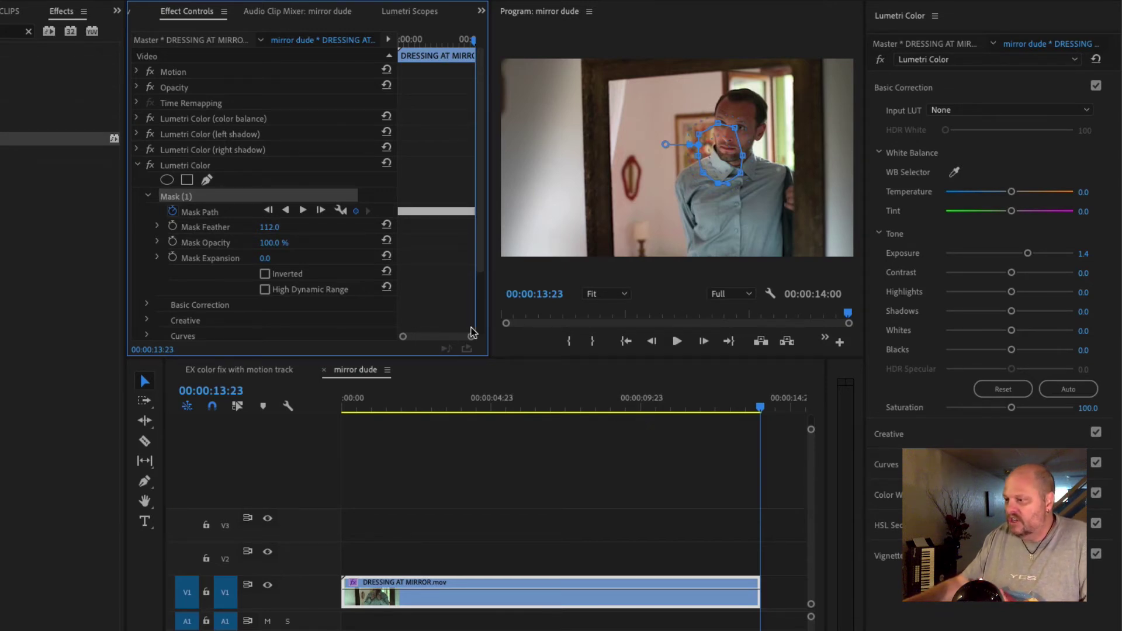
left_click_drag(488, 304, 591, 304)
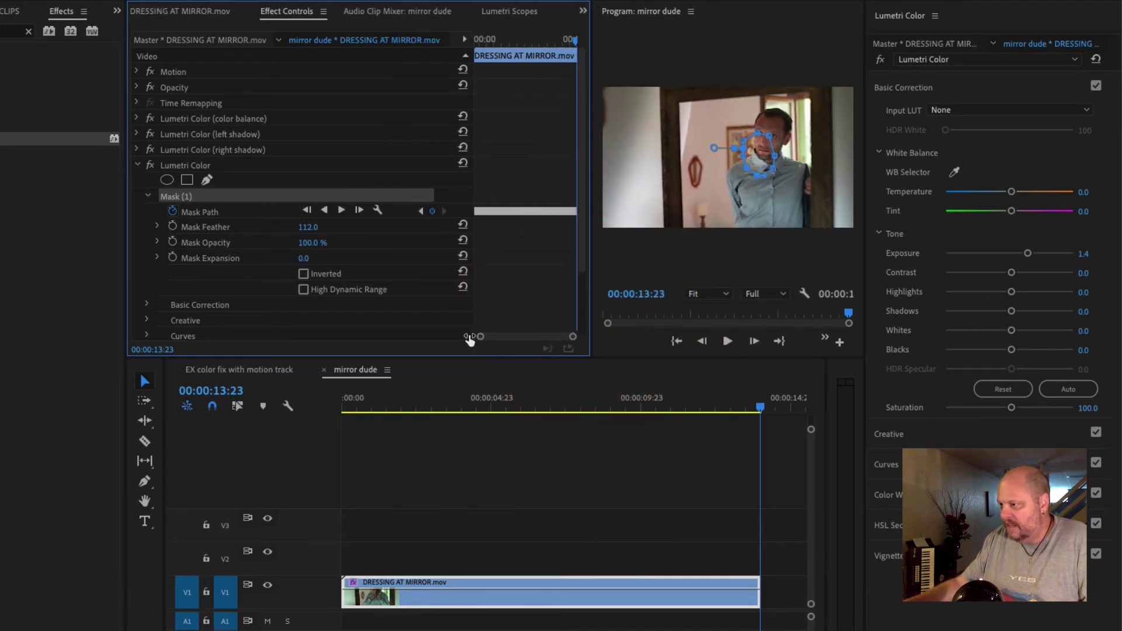
mouse_move(479, 336)
left_mouse_down()
mouse_move(552, 337)
mouse_move(459, 336)
left_mouse_up()
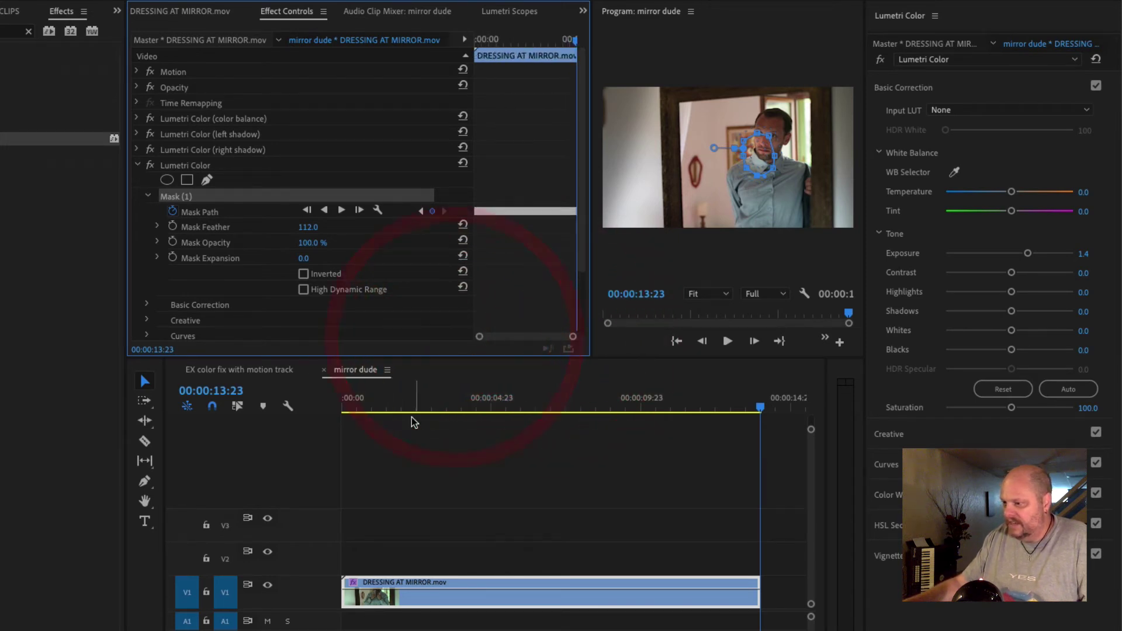
left_click_drag(363, 405, 306, 403)
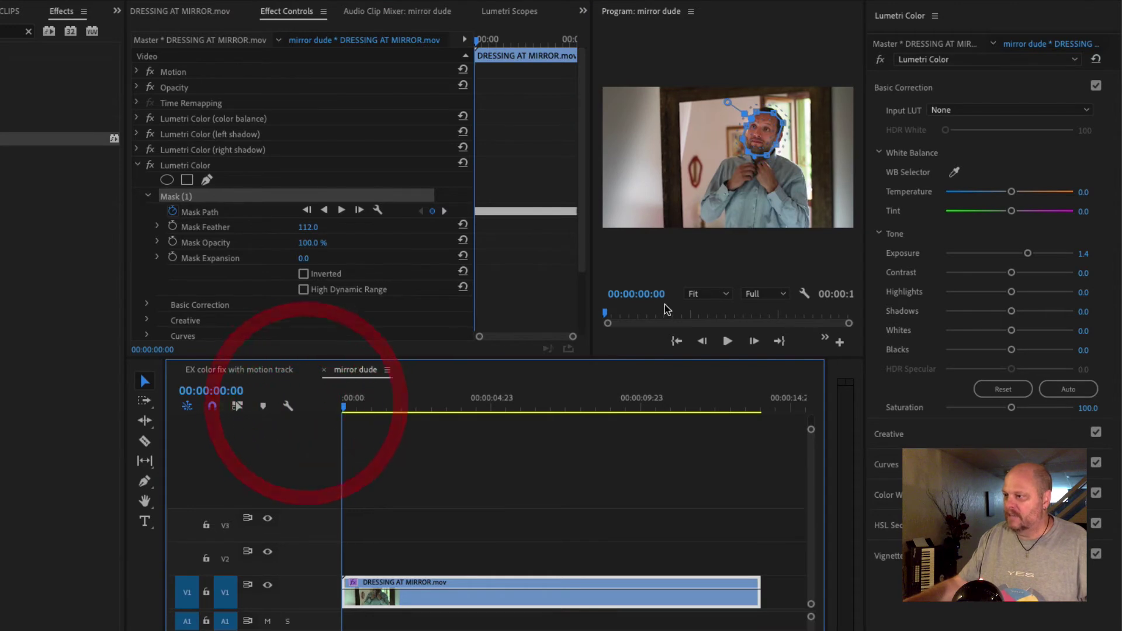
left_click_drag(592, 133, 430, 200)
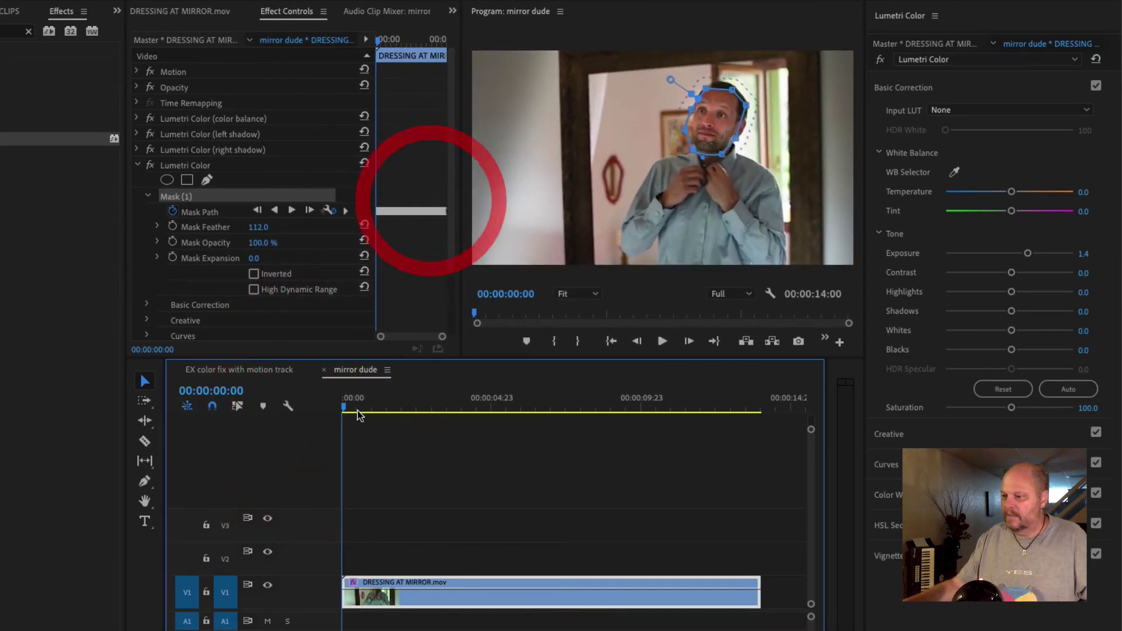
Play the sequence from the start to check how the tracked mask follows the man's face
left_click(340, 411)
key("space")
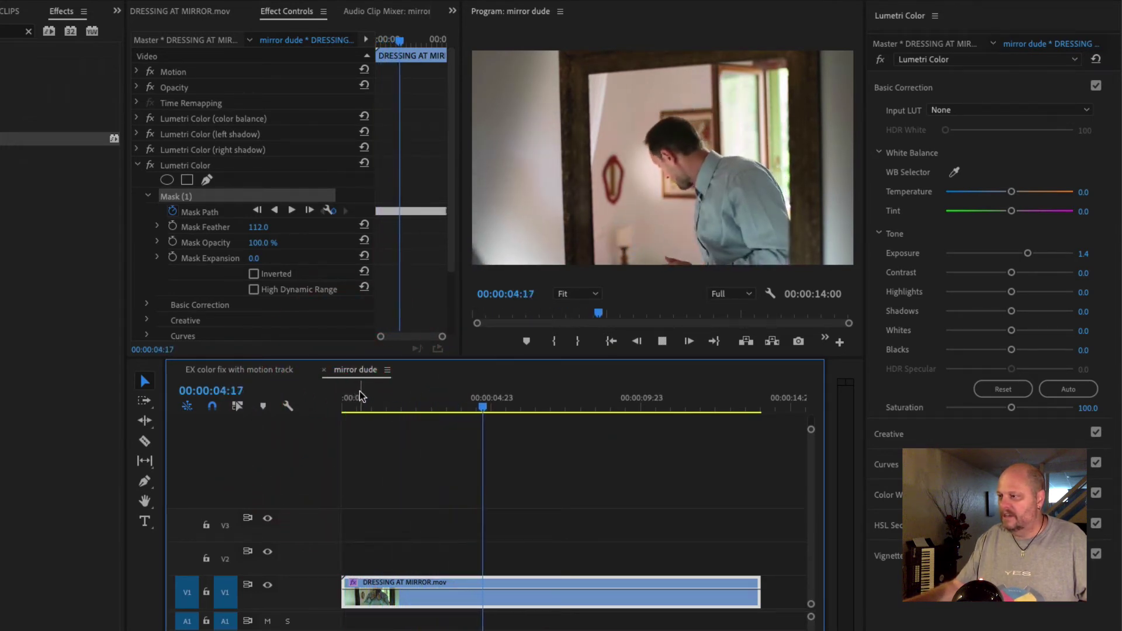
key("space")
key("space")
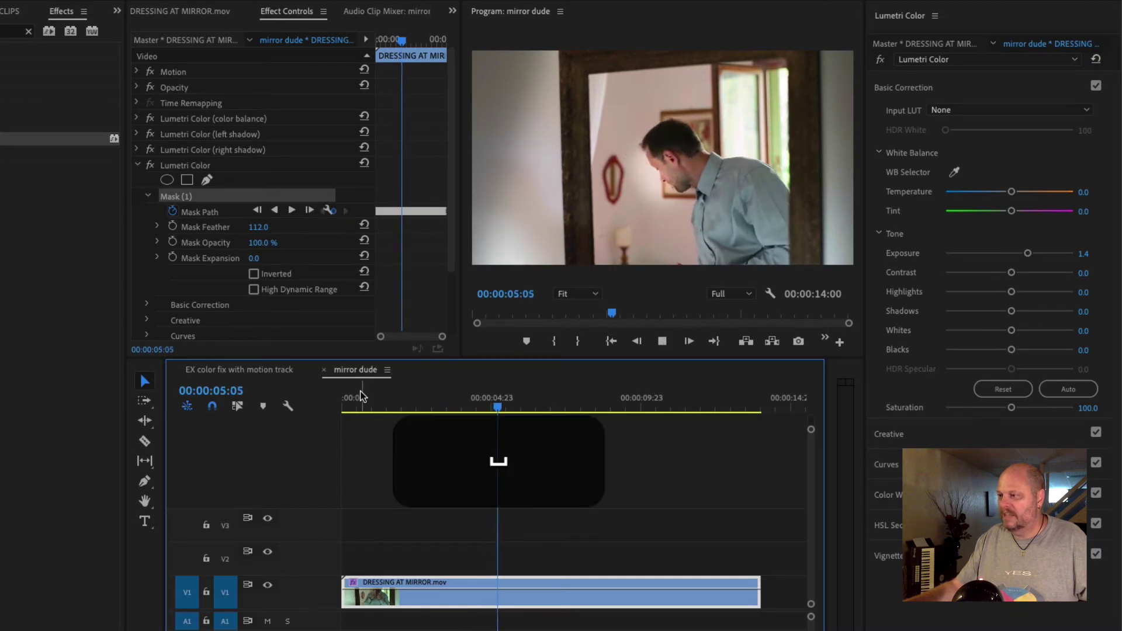
key("space")
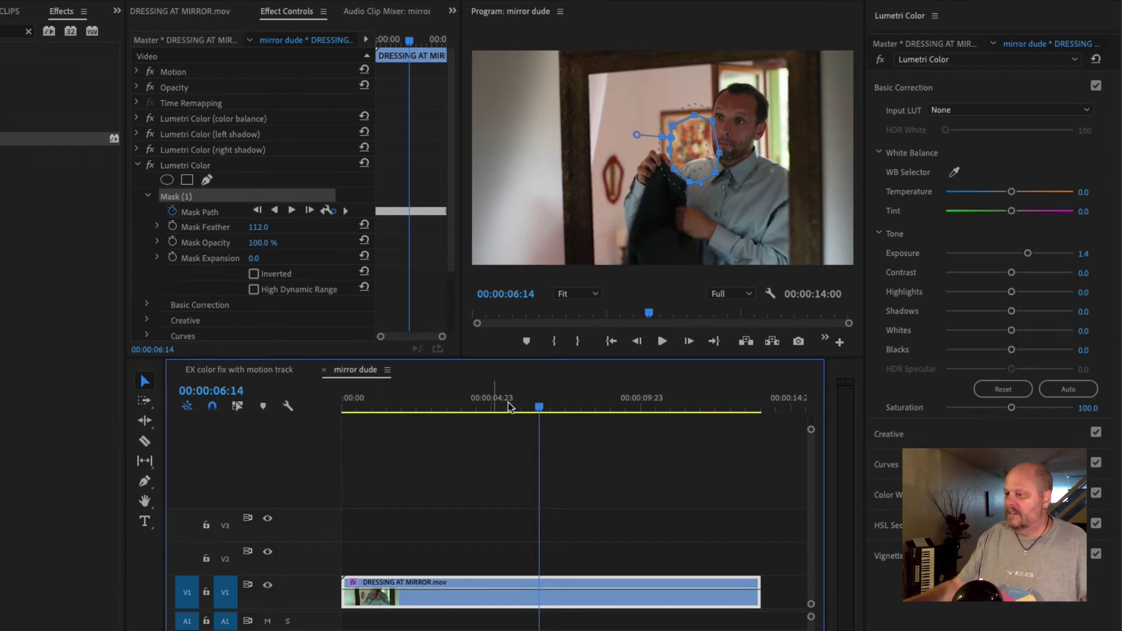
Split the DRESSING AT MIRROR.mov clip on V1 at 00:00:06:06 with the Razor tool
mouse_move(539, 409)
left_mouse_down()
mouse_move(568, 409)
mouse_move(514, 409)
mouse_move(529, 408)
left_mouse_up()
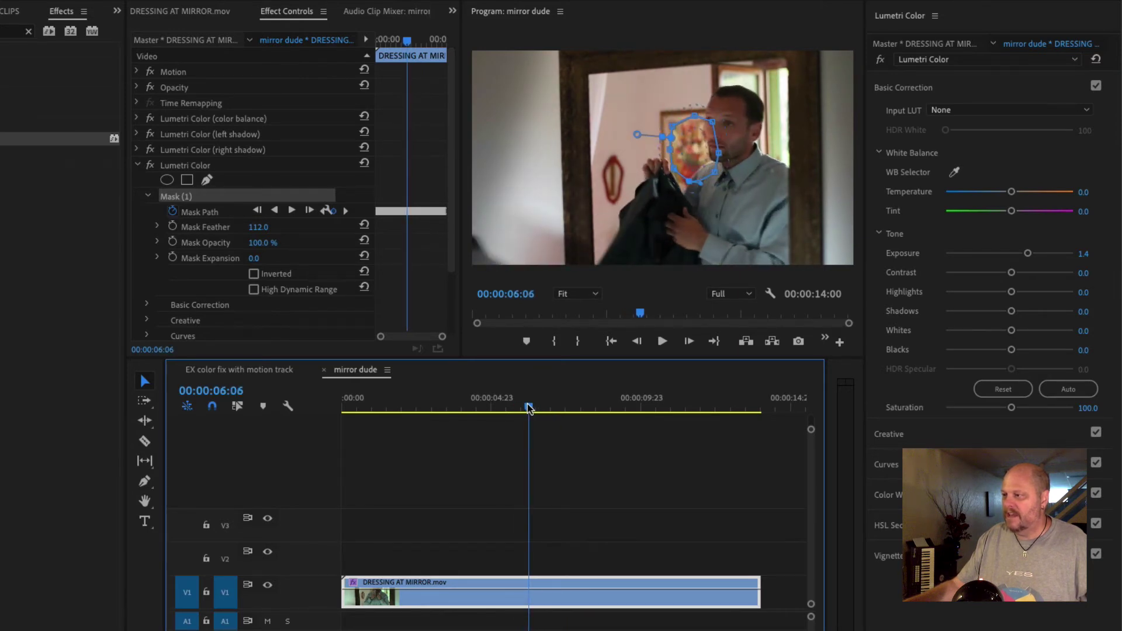
left_click(529, 408)
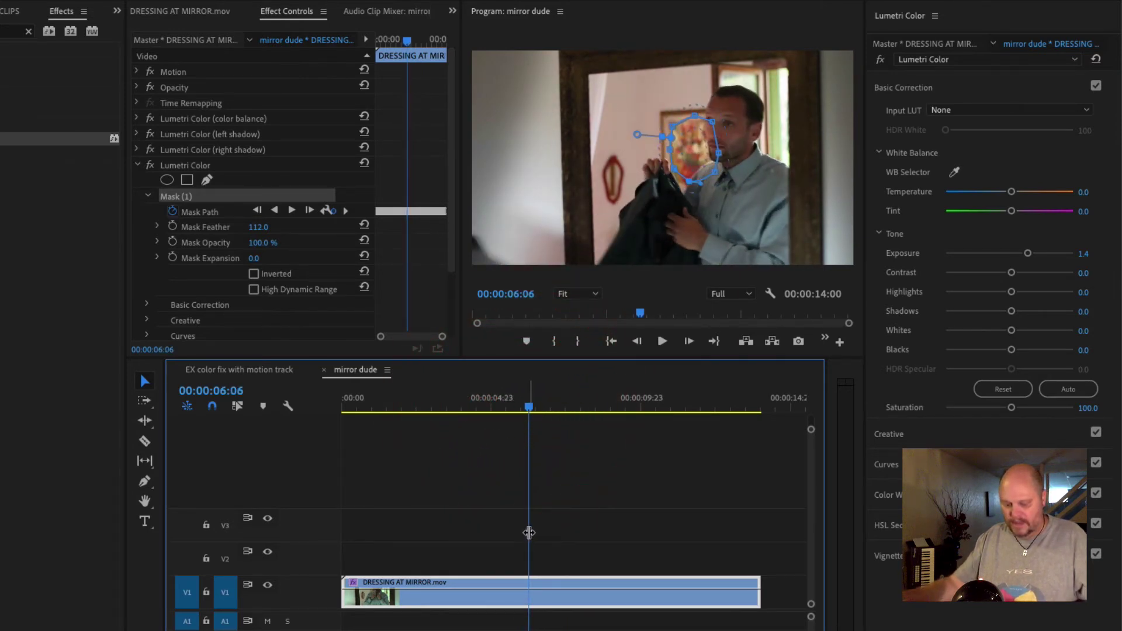
key("c")
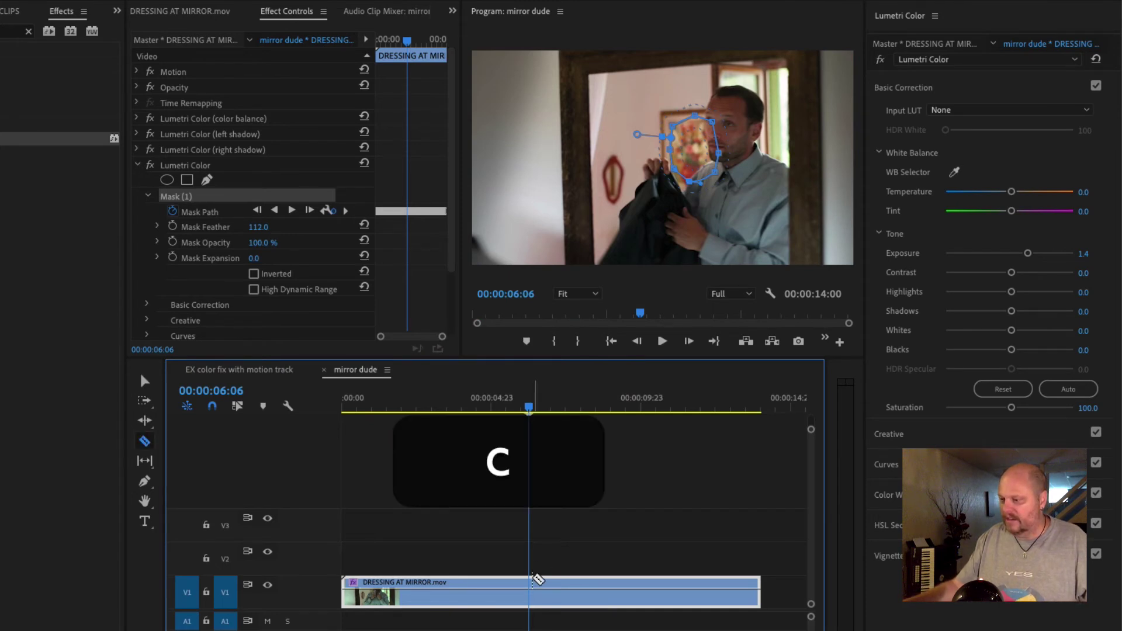
left_click(530, 589)
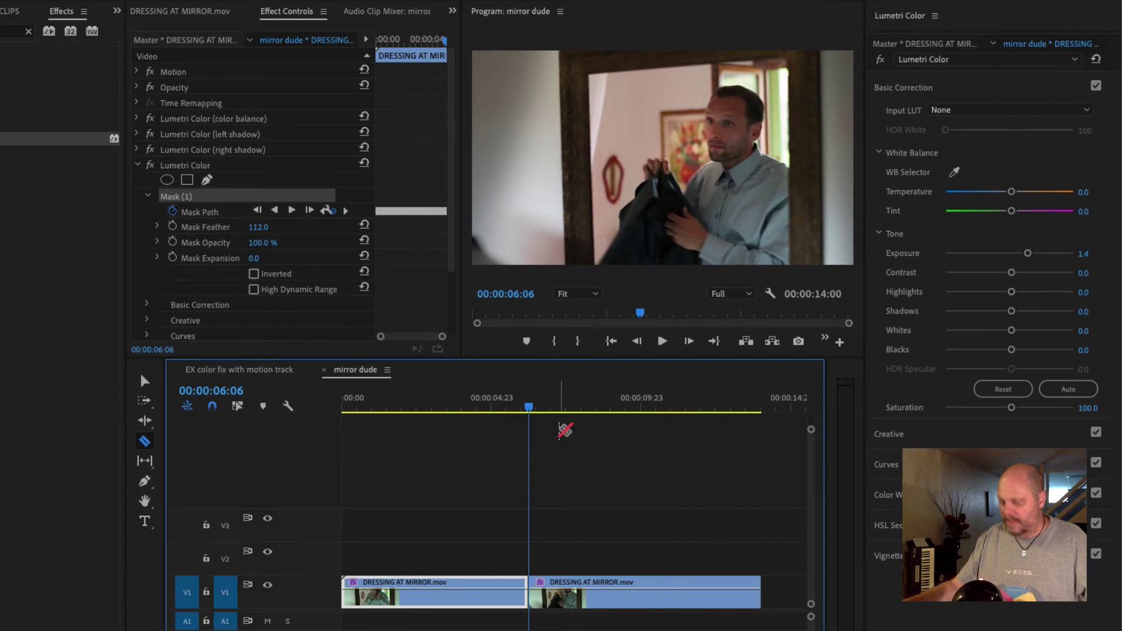
key("v")
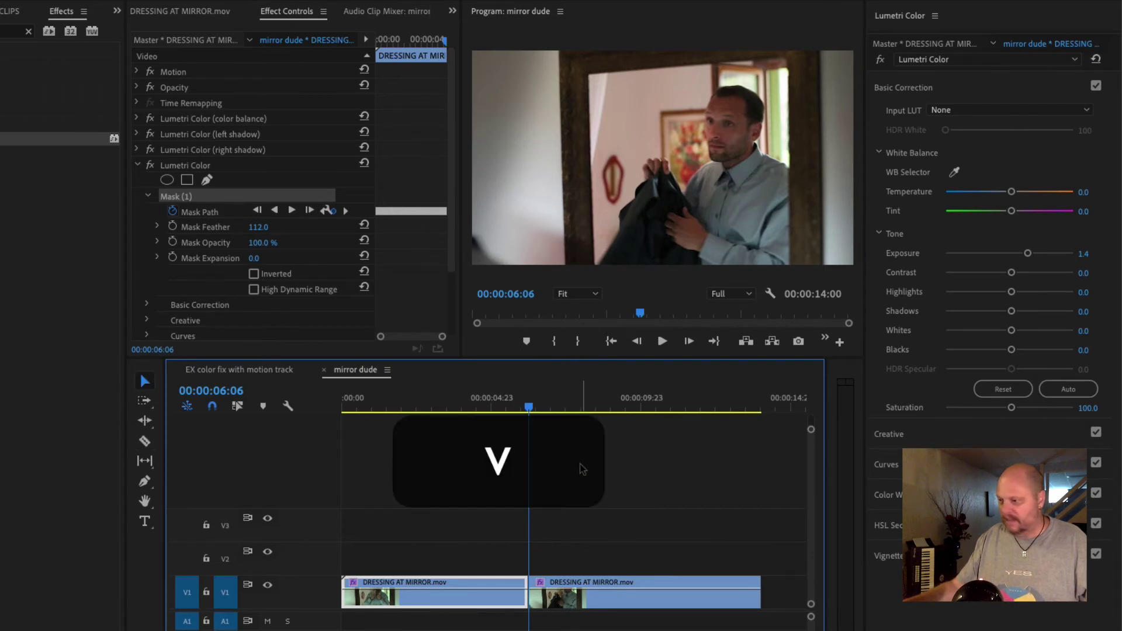
Delete the second clip segment's tracked Mask Path keyframes through its last frame at 00:00:13:23
left_click(591, 600)
left_click_drag(552, 403, 760, 407)
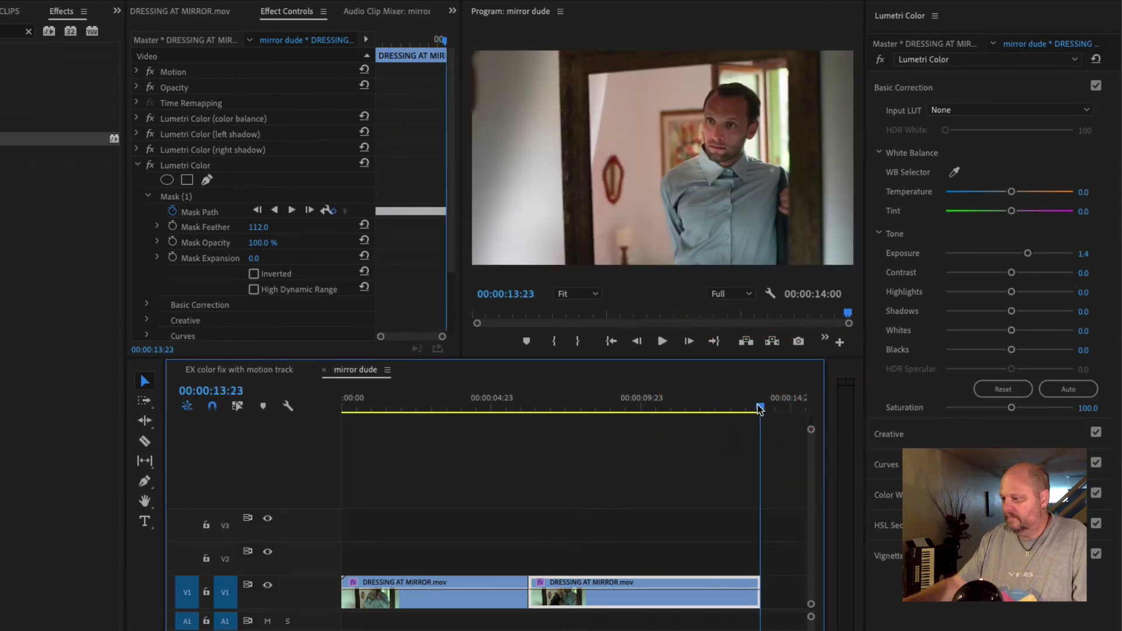
left_click(760, 407)
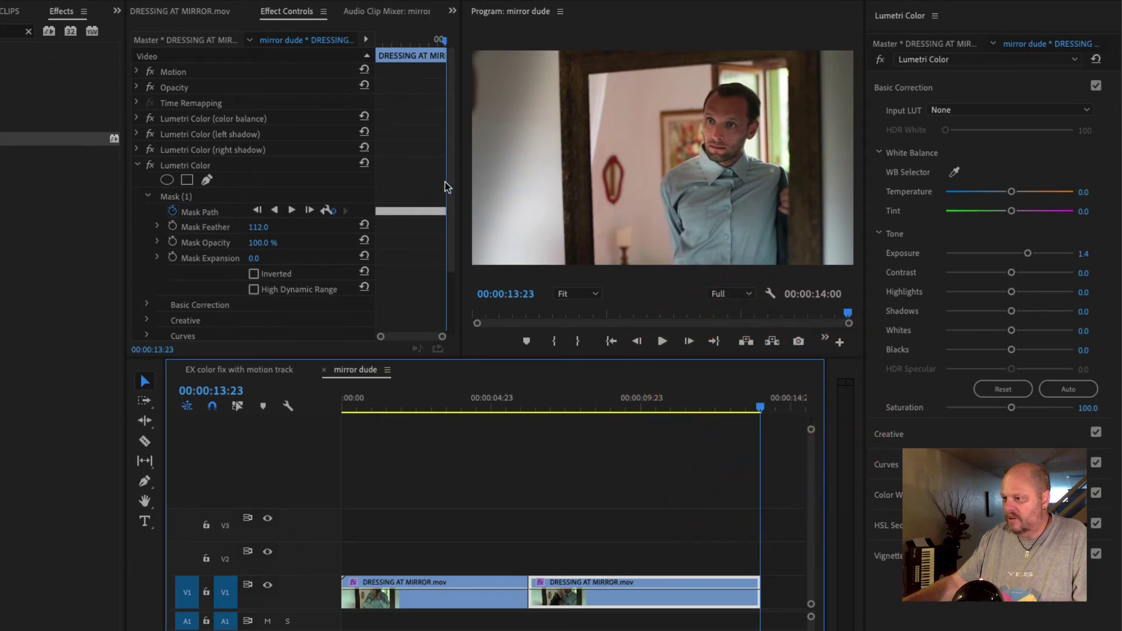
left_click_drag(444, 184, 418, 215)
left_click_drag(364, 242, 365, 242)
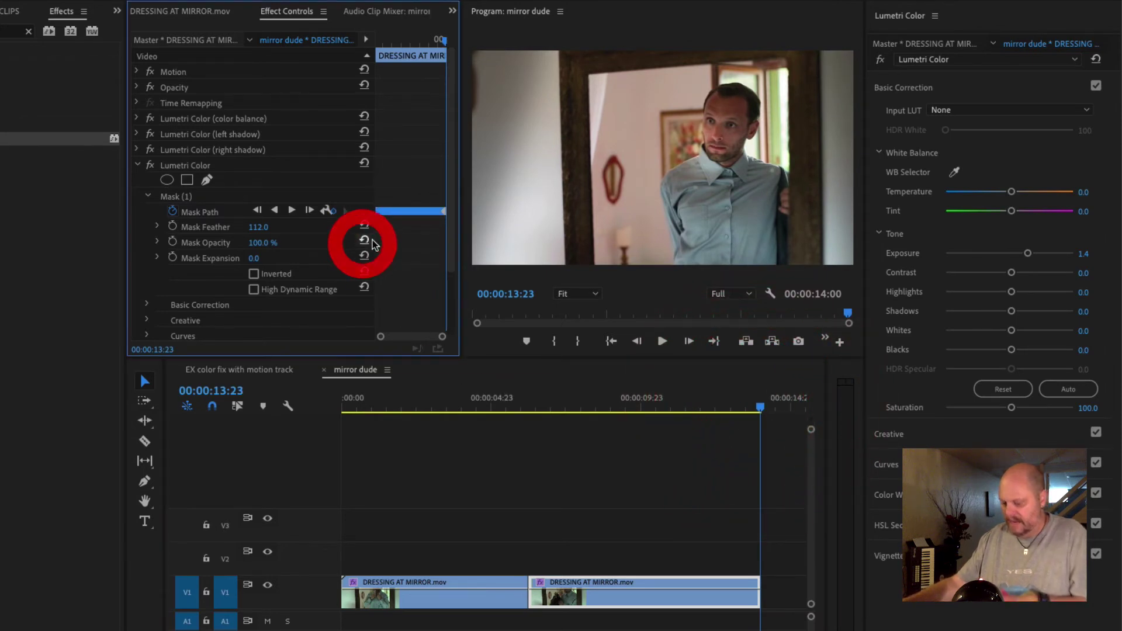
key("BackSpace")
left_click(371, 226)
key("BackSpace")
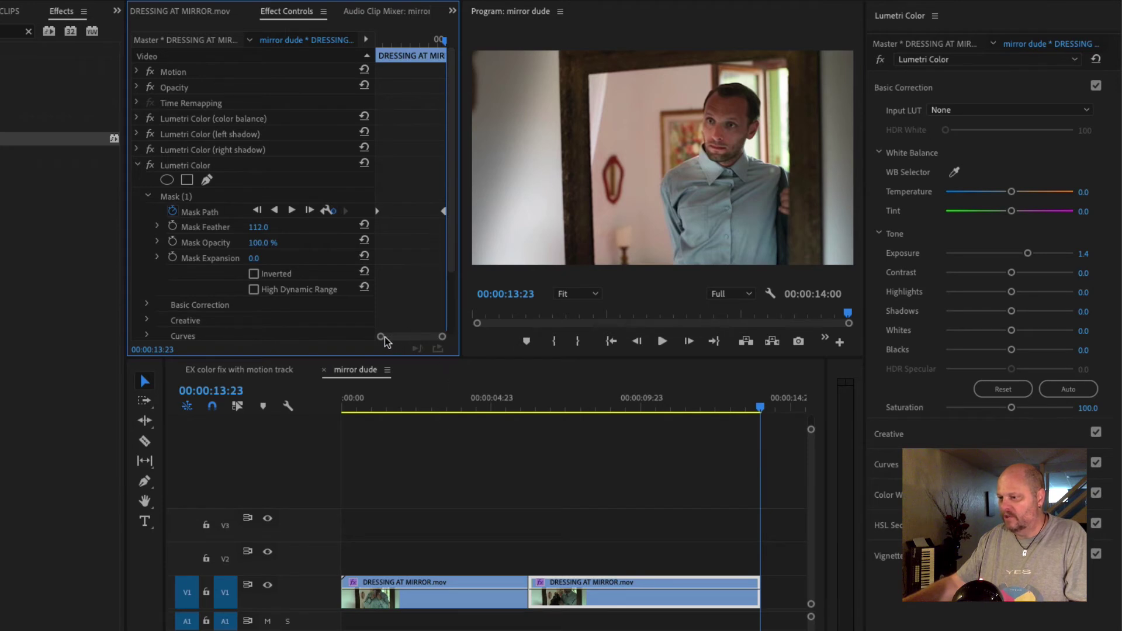
left_click_drag(381, 337, 406, 342)
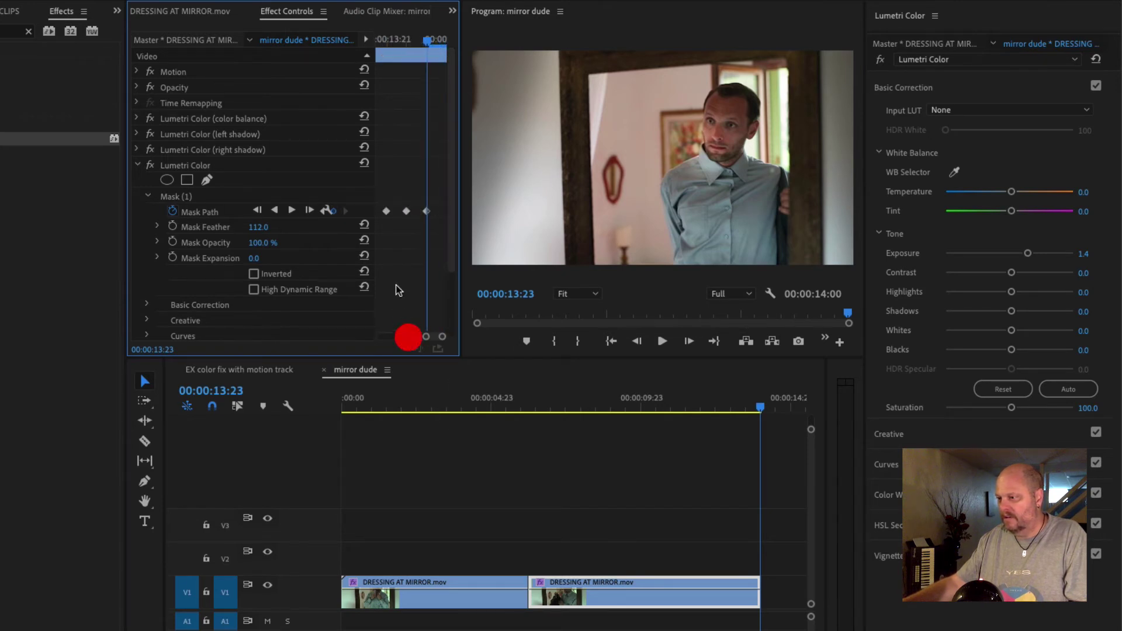
left_click_drag(380, 236, 427, 177)
key("BackSpace")
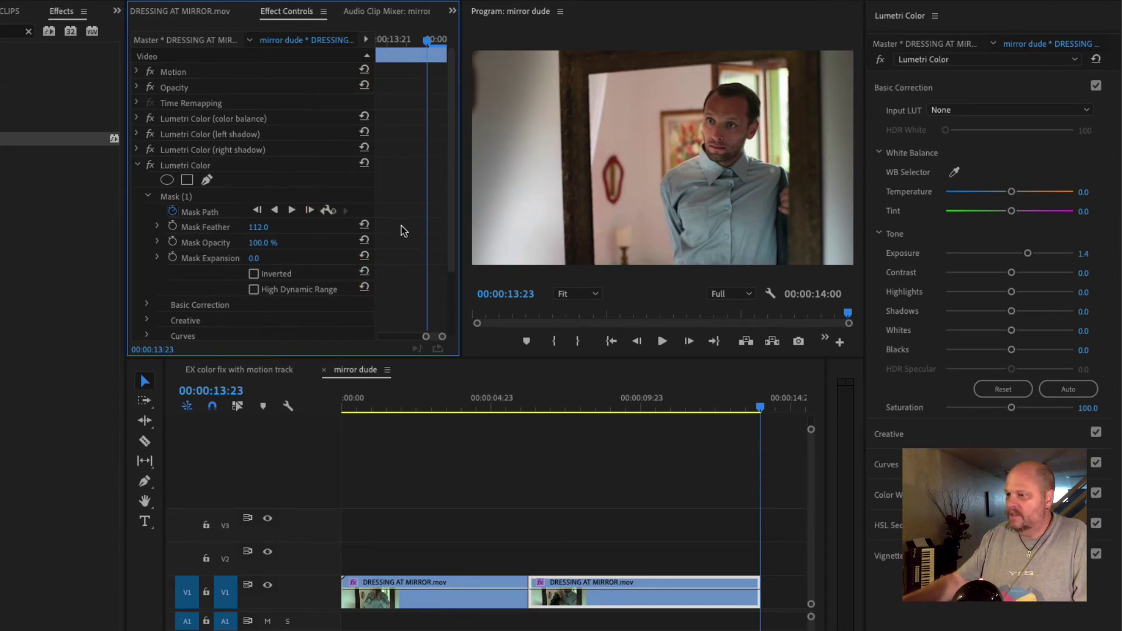
Move the second segment's face mask onto the man's face at 00:00:13:23
left_click(212, 197)
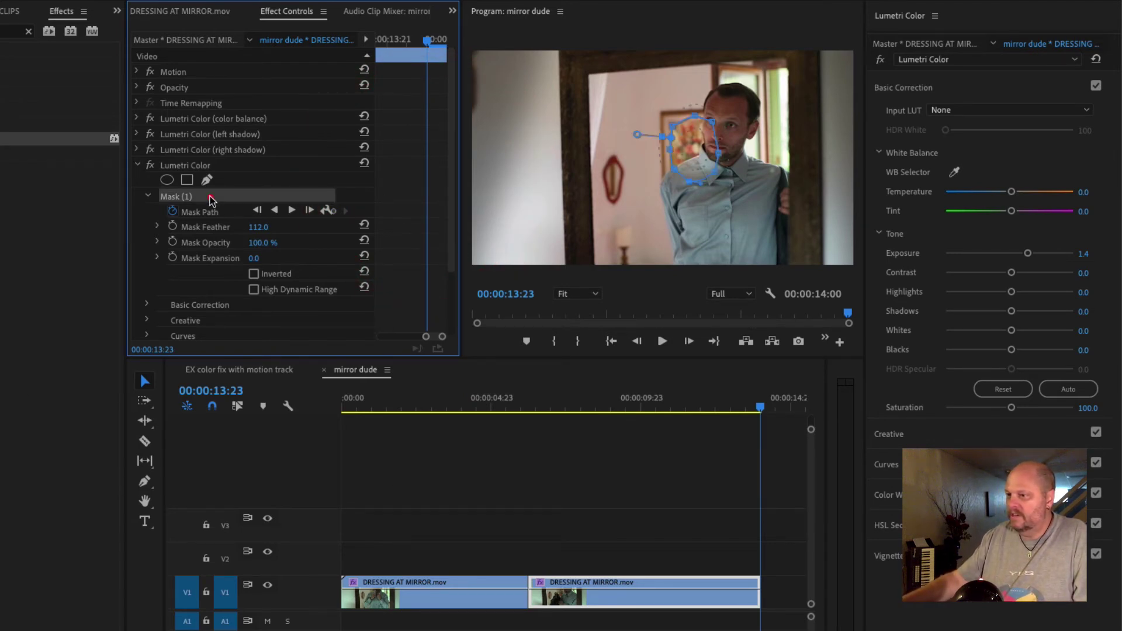
left_click(699, 145)
left_click_drag(699, 145, 727, 131)
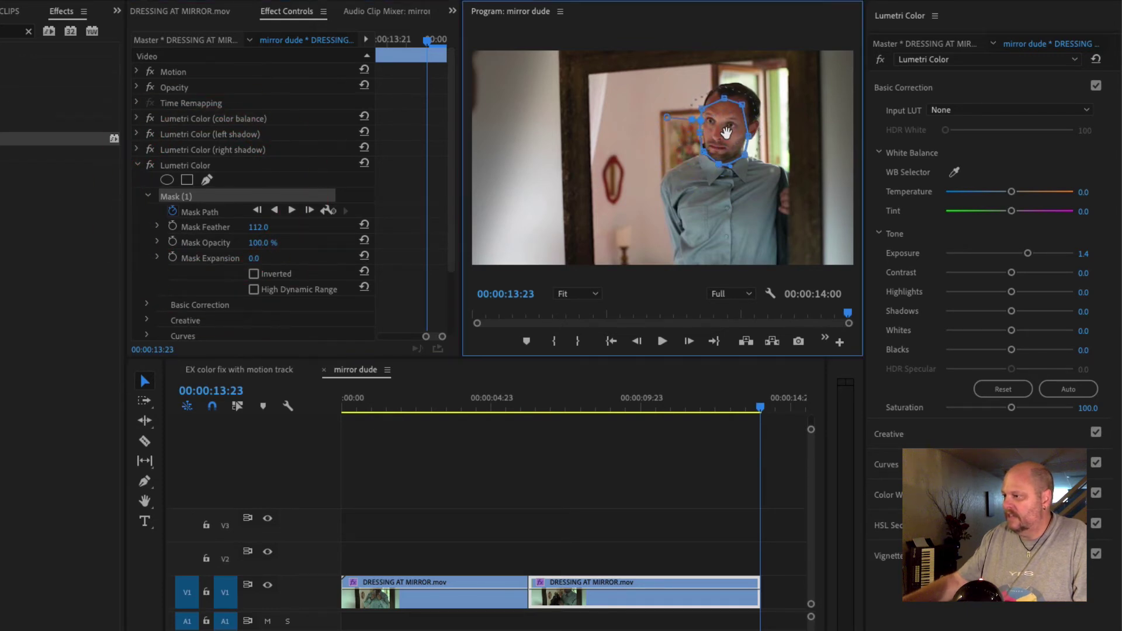
Track the second segment's face mask backward from 00:00:13:23 to the segment's start at 00:00:06:06
left_click(726, 132)
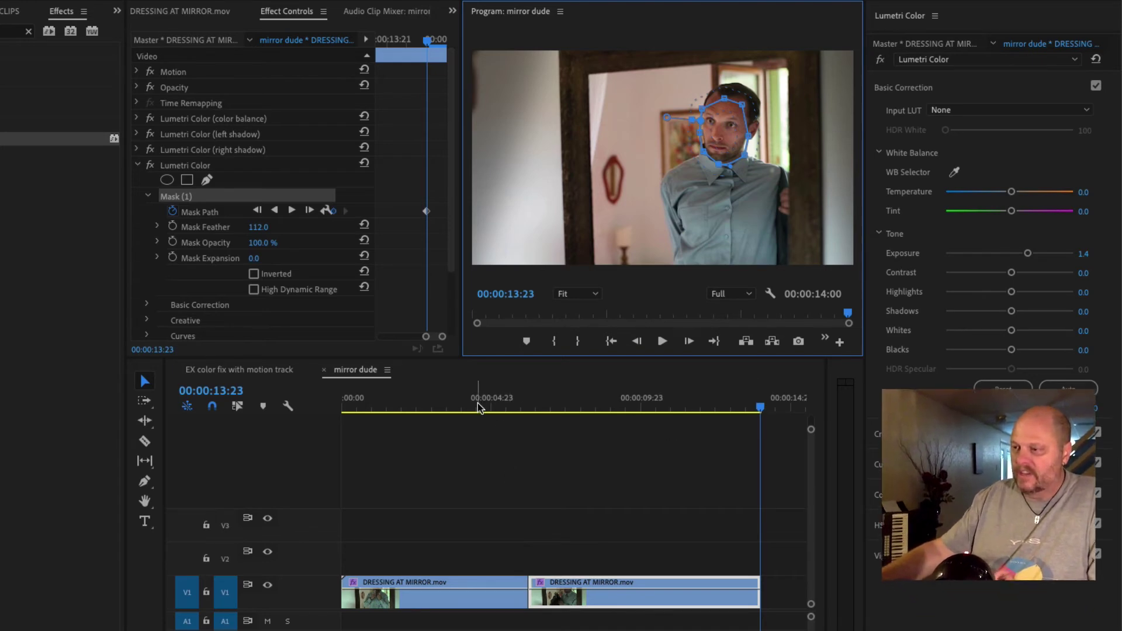
left_click(275, 211)
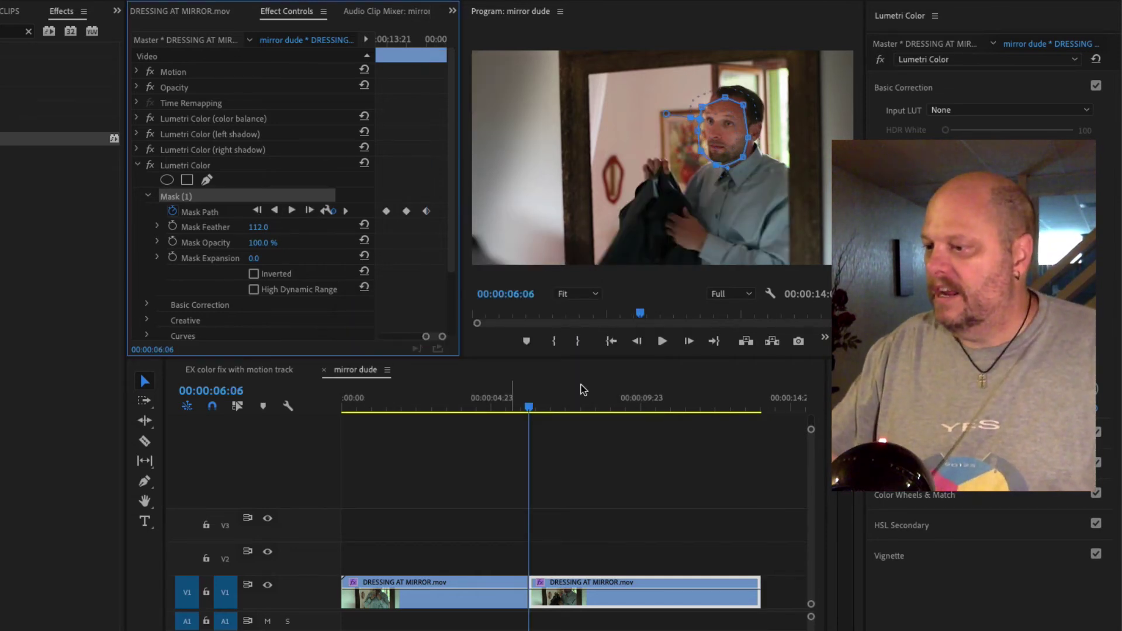
Play the second segment to check the retracked face mask, scrub around the cut and return to the sequence start
key("space")
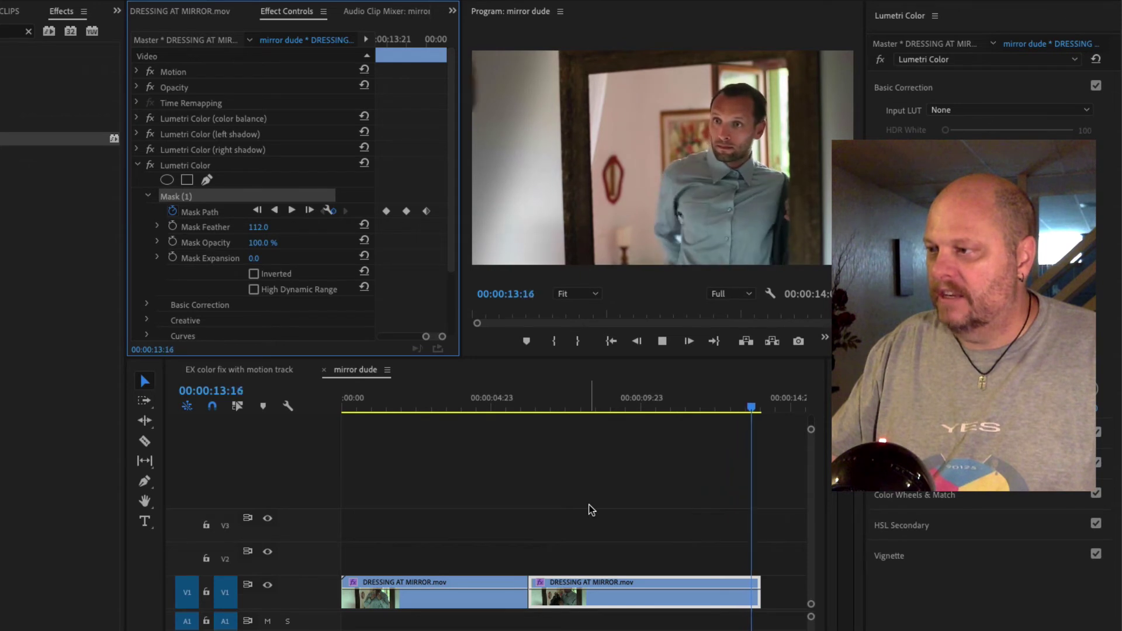
left_click_drag(566, 406, 524, 428)
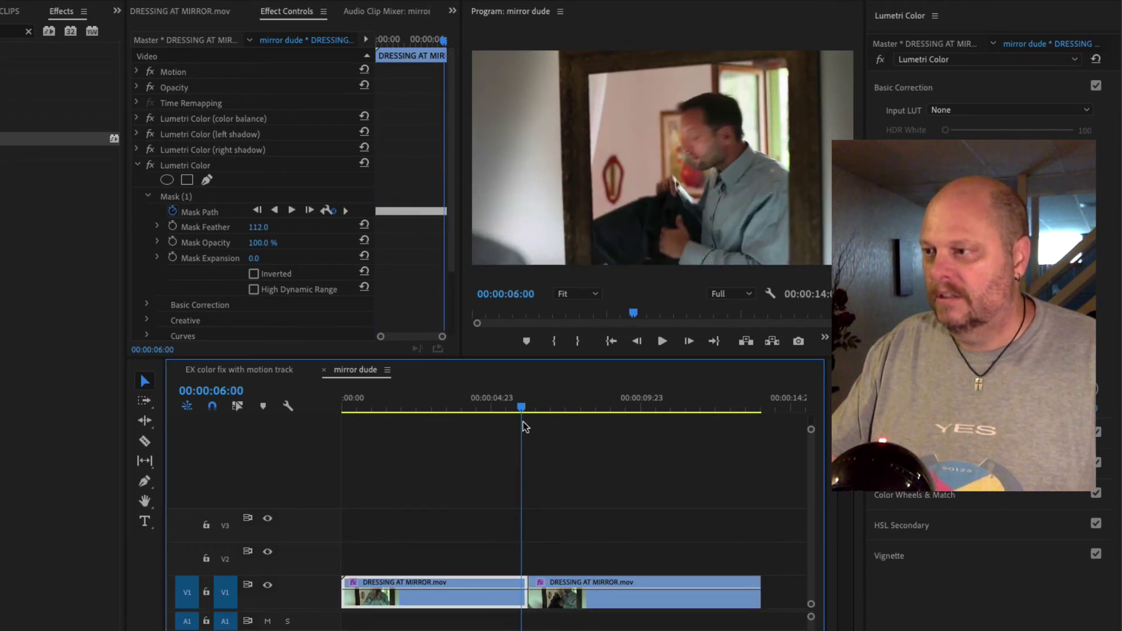
left_click(524, 424)
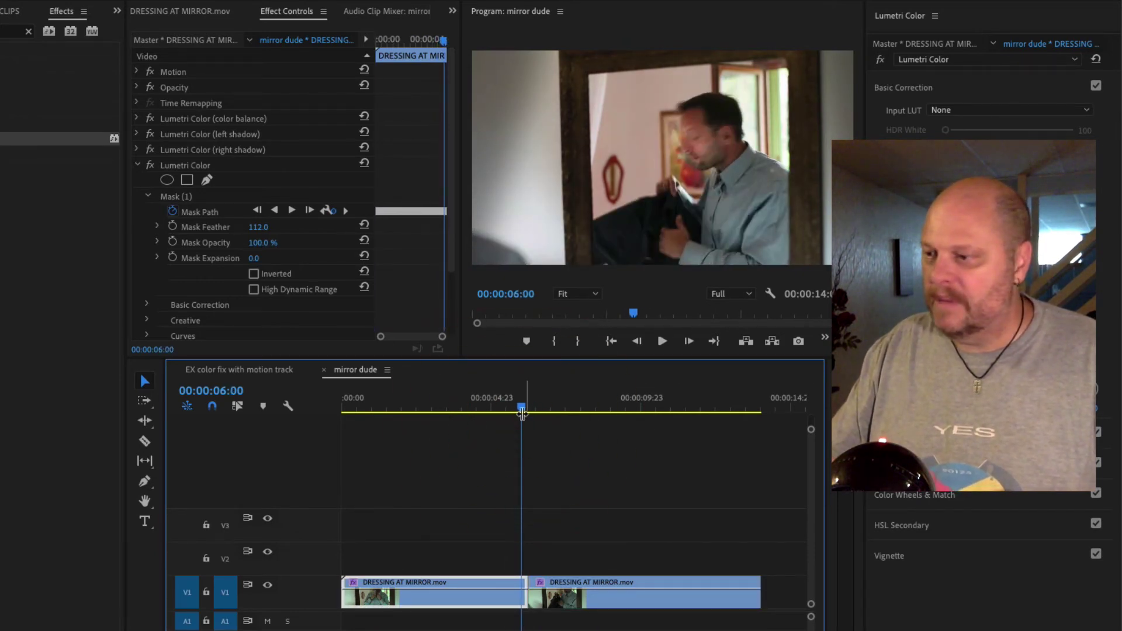
left_click_drag(522, 405, 330, 408)
left_click(340, 412)
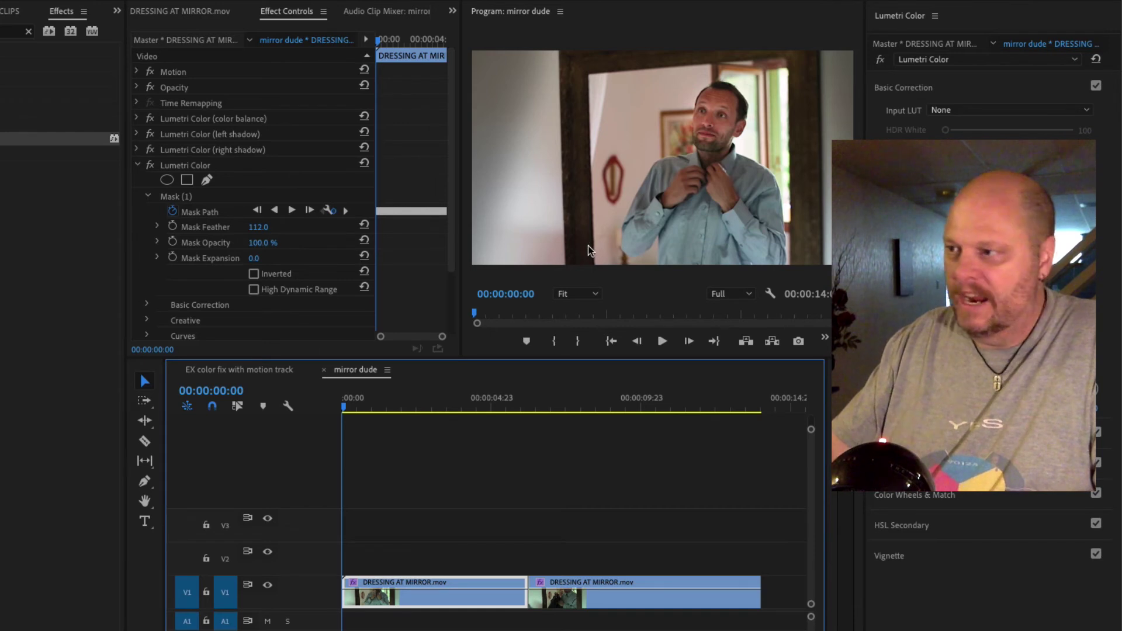
Duplicate the first DRESSING AT MIRROR.mov segment from V1 onto V2, directly above the original
left_click(363, 599)
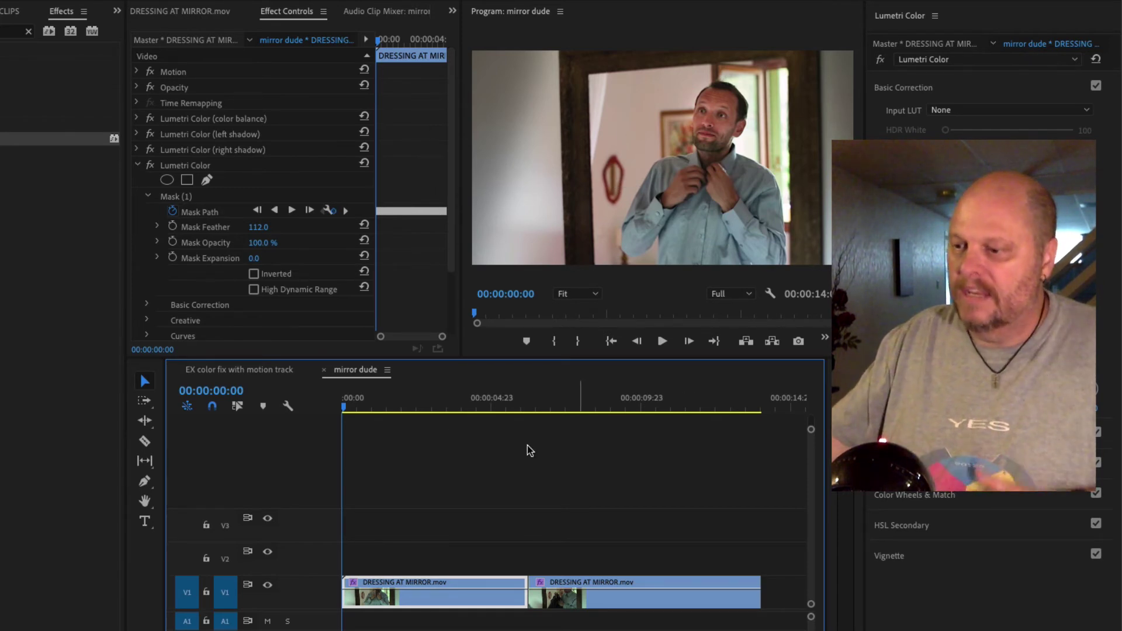
left_click(386, 600)
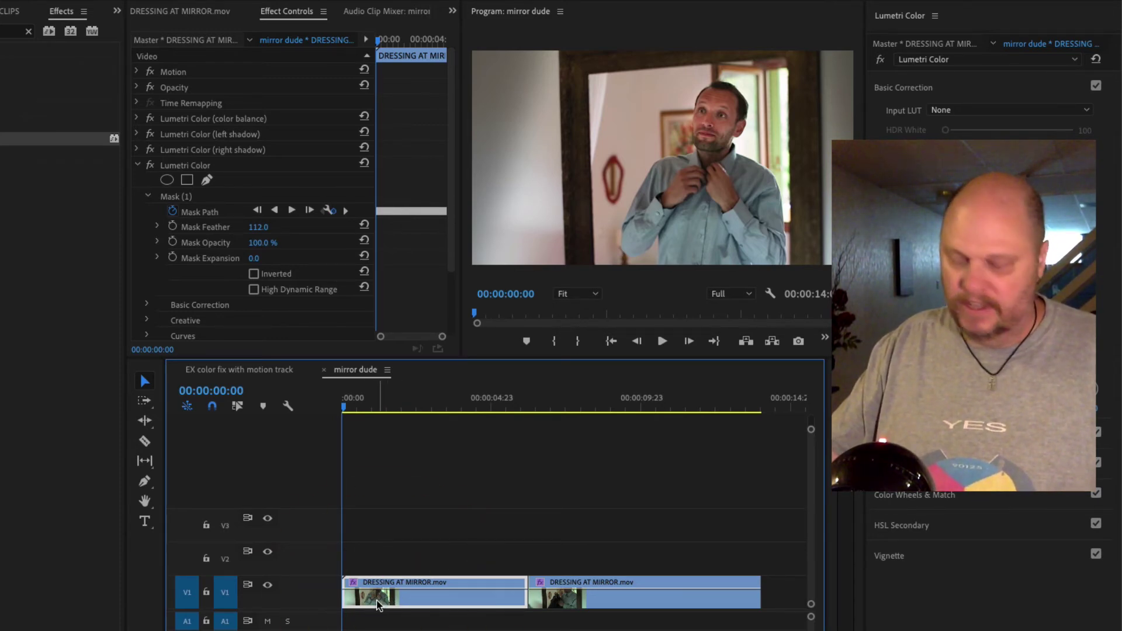
key("alt")
left_click_drag(378, 608, 370, 546)
Hide and show V2 at 00:00:01:23 to compare the duplicate with the clip beneath it
left_click_drag(362, 404, 398, 407)
left_click(267, 552)
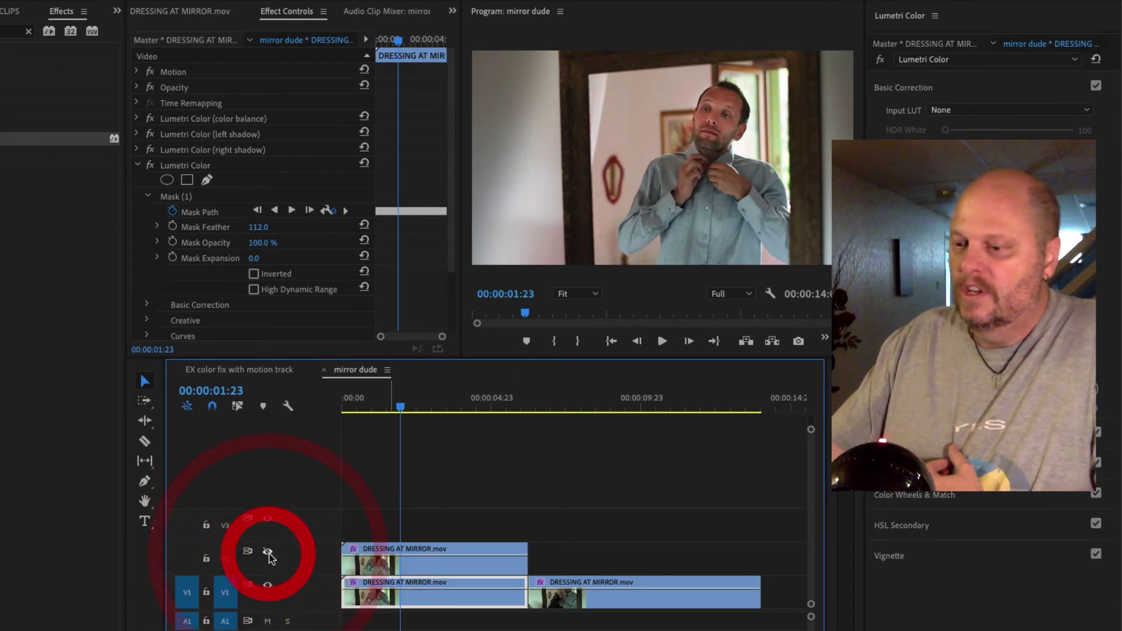
left_click(267, 553)
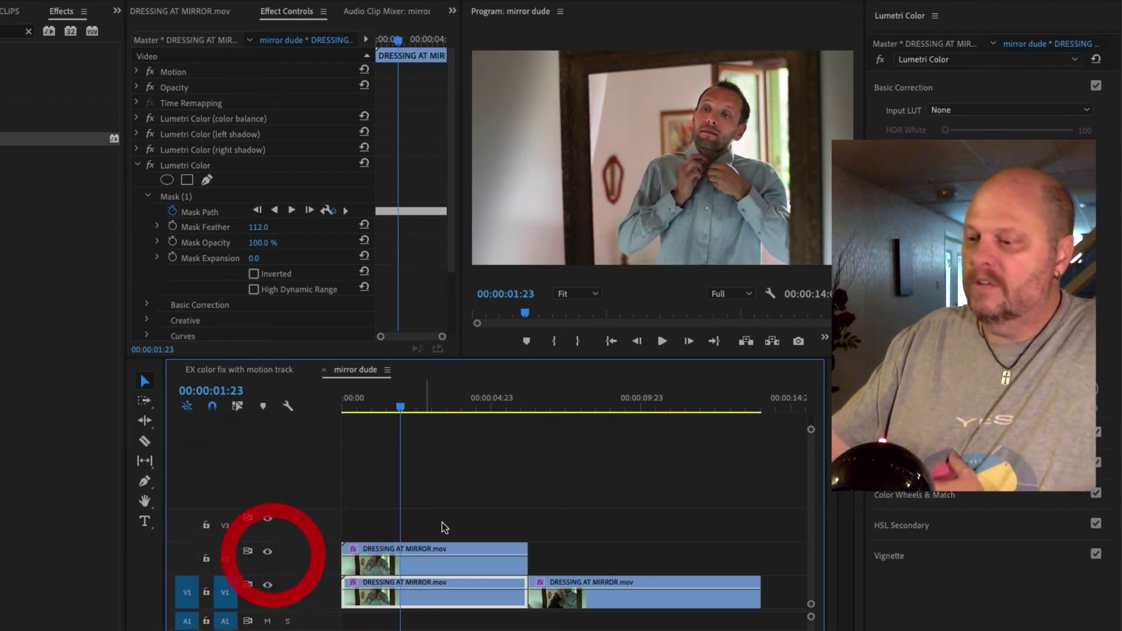
At 00:00:02:02, collapse the Lumetri Color settings and expand the Opacity effect of the V2 copy
left_click(405, 409)
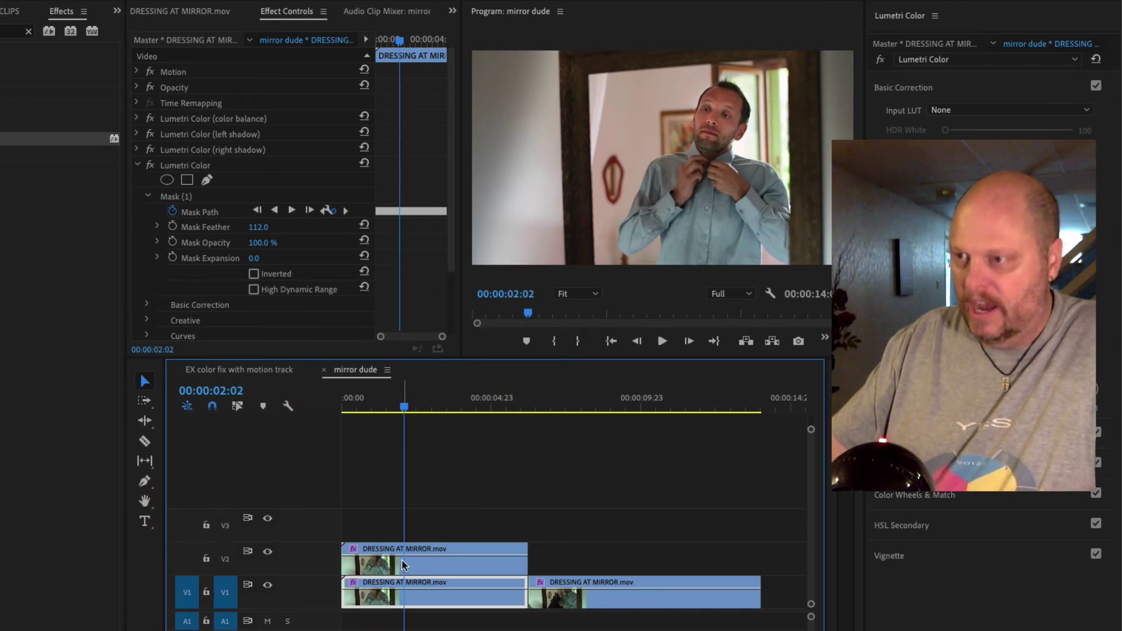
left_click(138, 166)
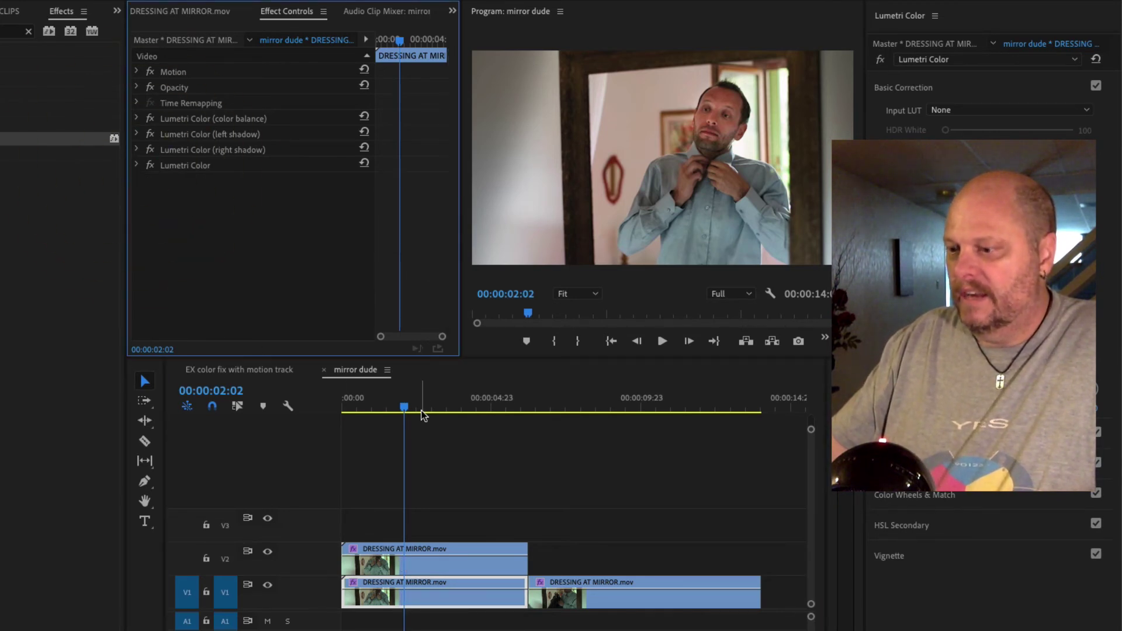
left_click(405, 571)
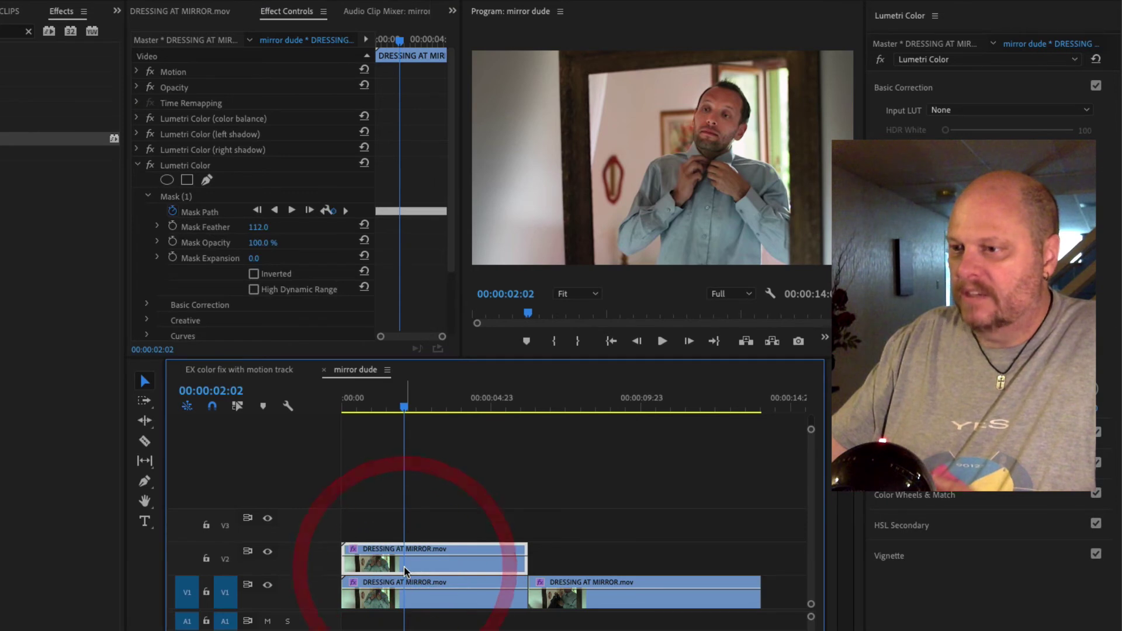
left_click(138, 165)
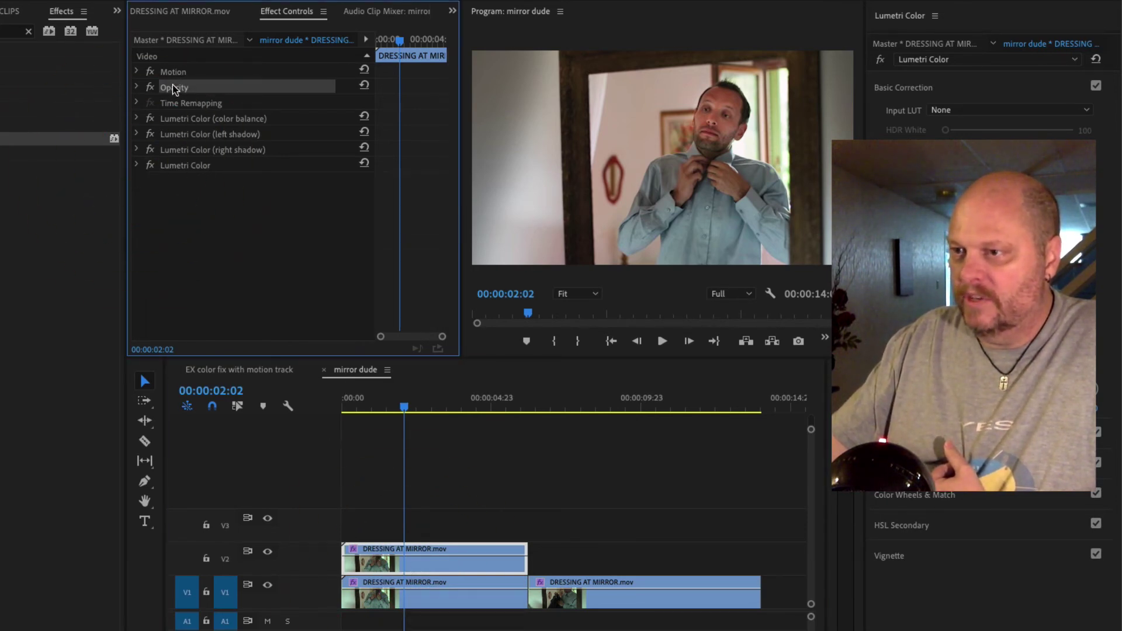
left_click(142, 88)
left_click(139, 88)
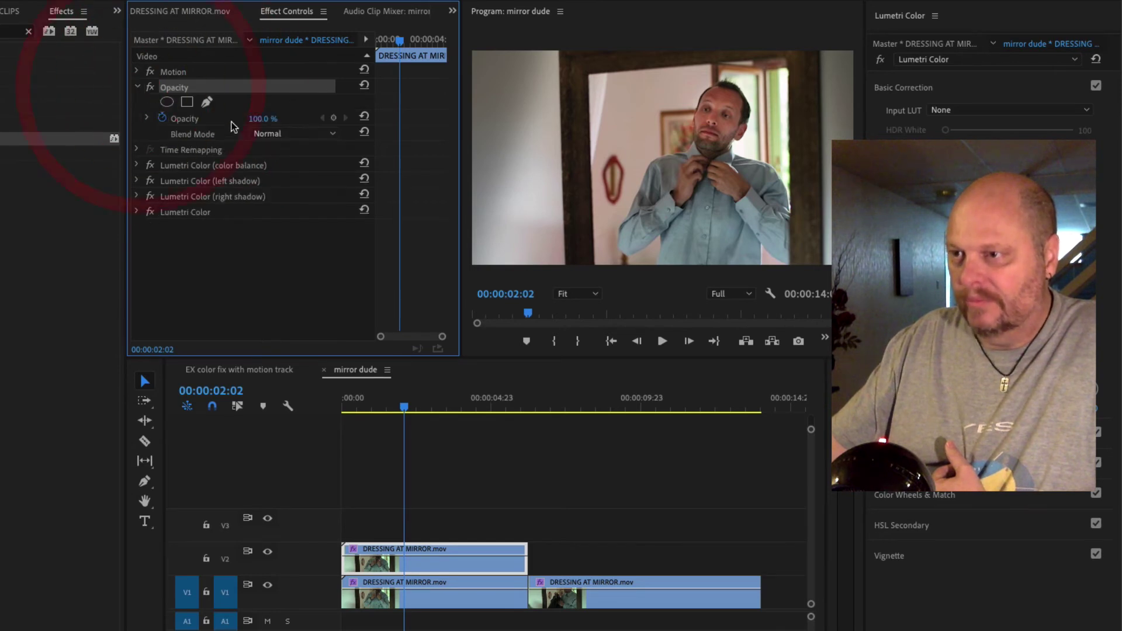
left_click(398, 565)
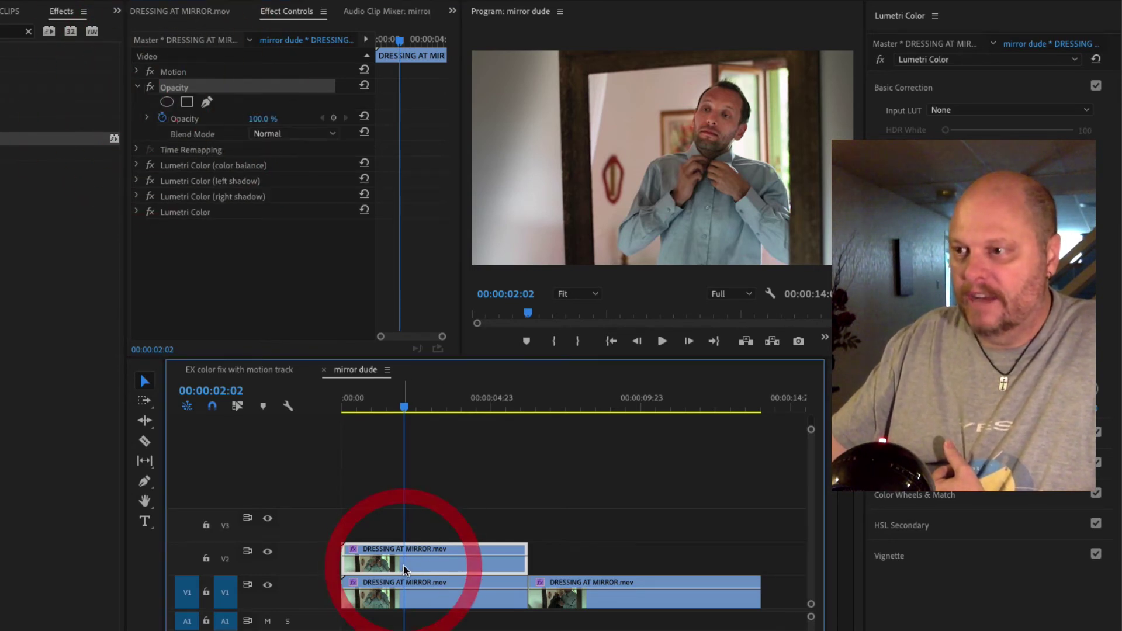
Draw a closed freeform opacity mask on the V2 copy around a patch of pink wall above the red ornament
left_click(207, 103)
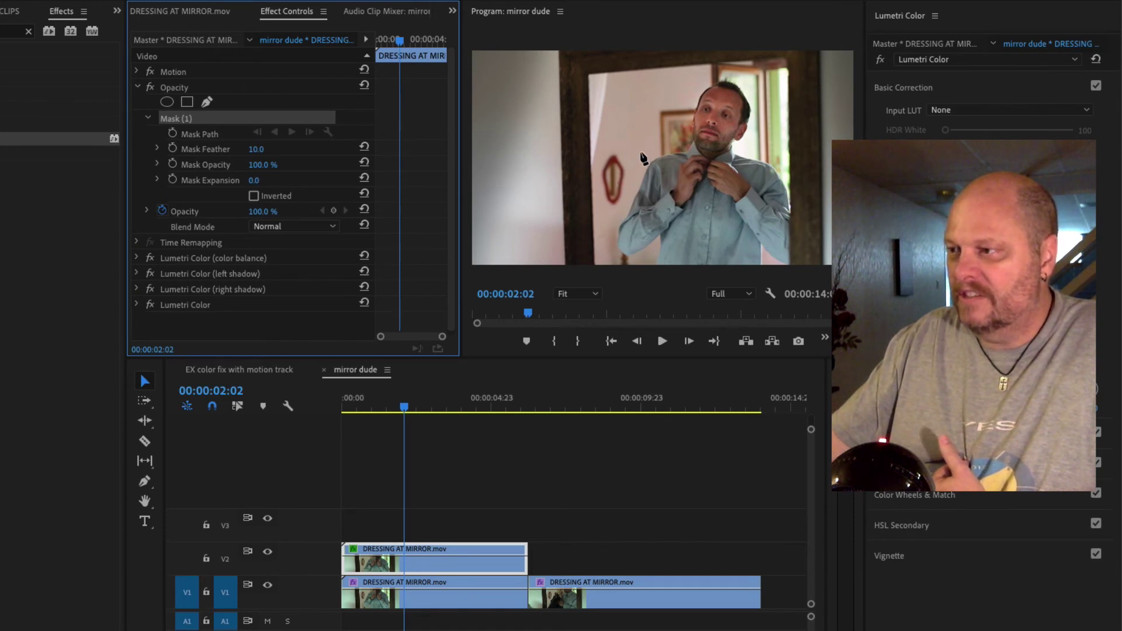
left_click(631, 103)
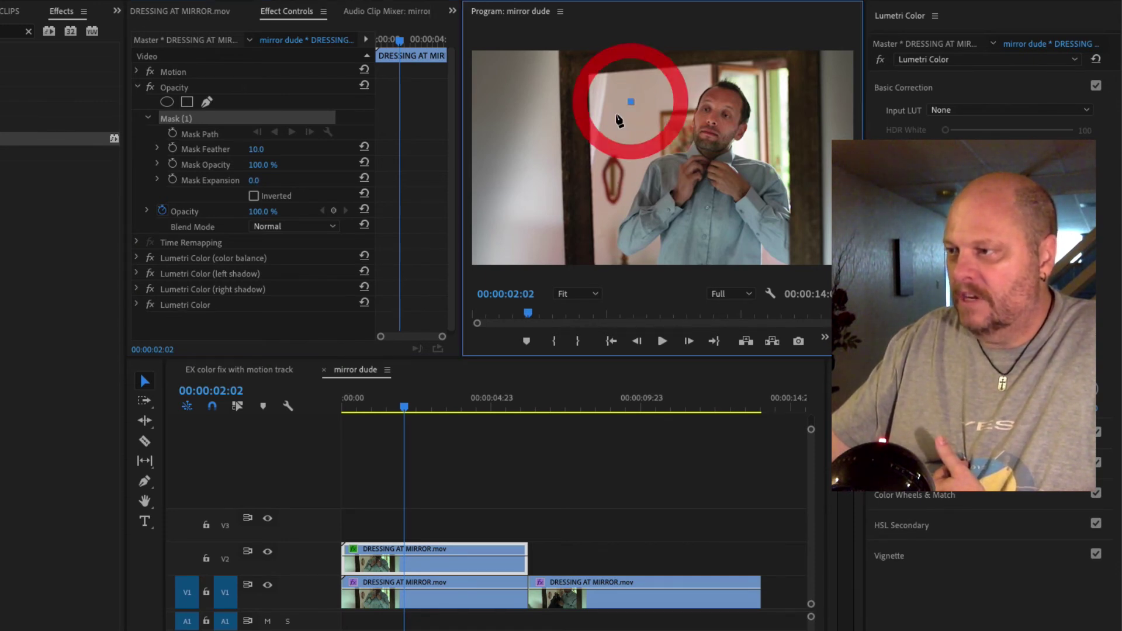
left_click(616, 119)
left_click(623, 146)
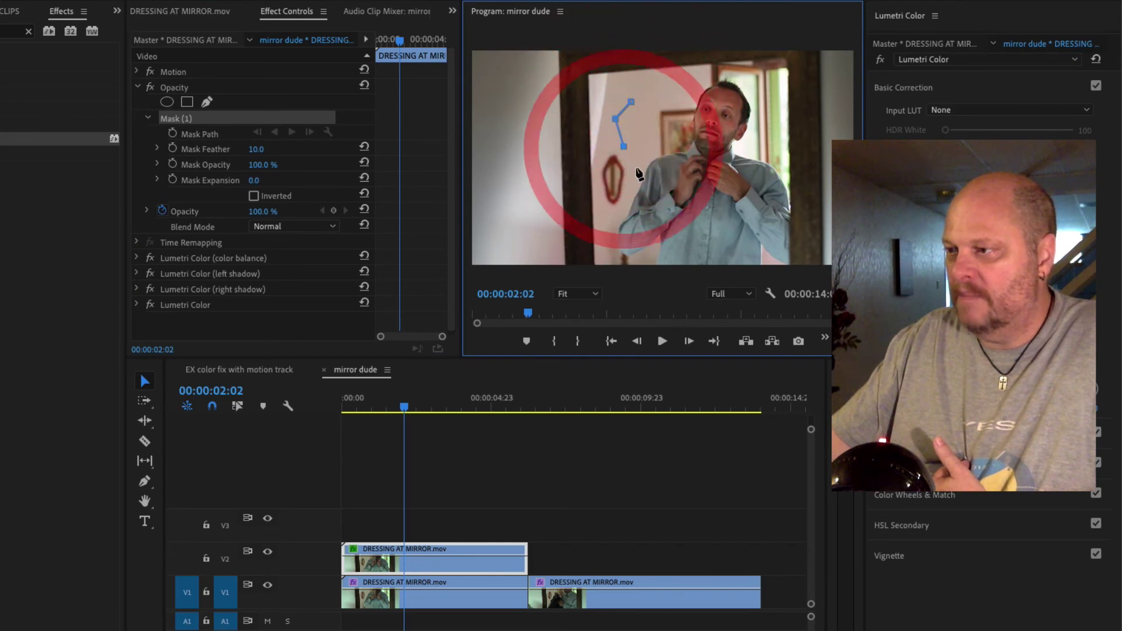
left_click(635, 168)
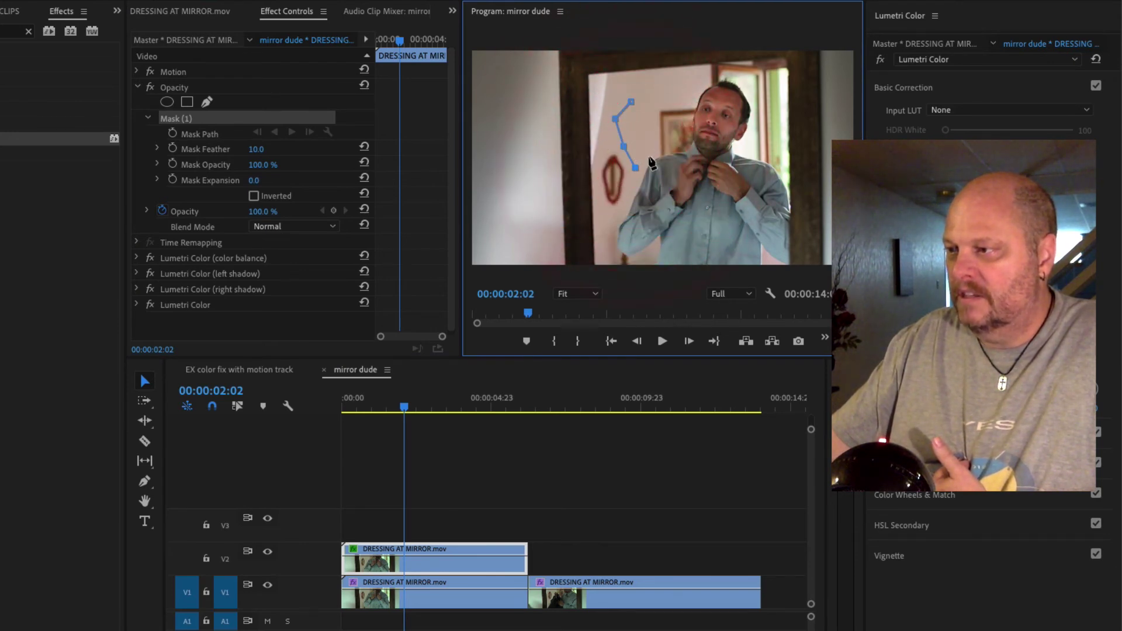
left_click(652, 115)
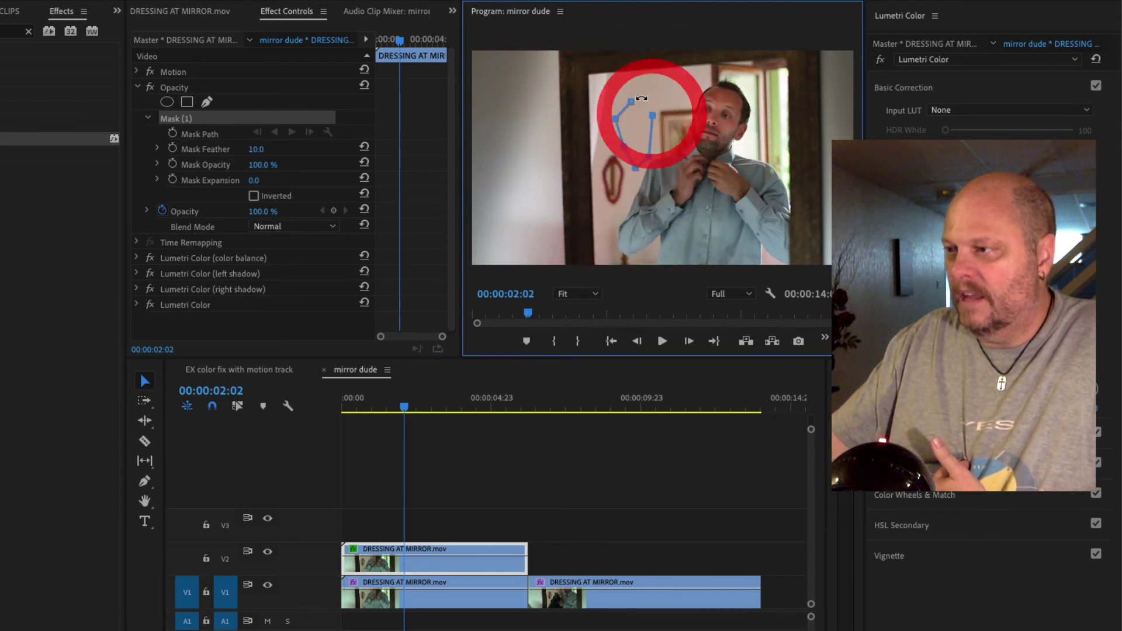
left_click(631, 101)
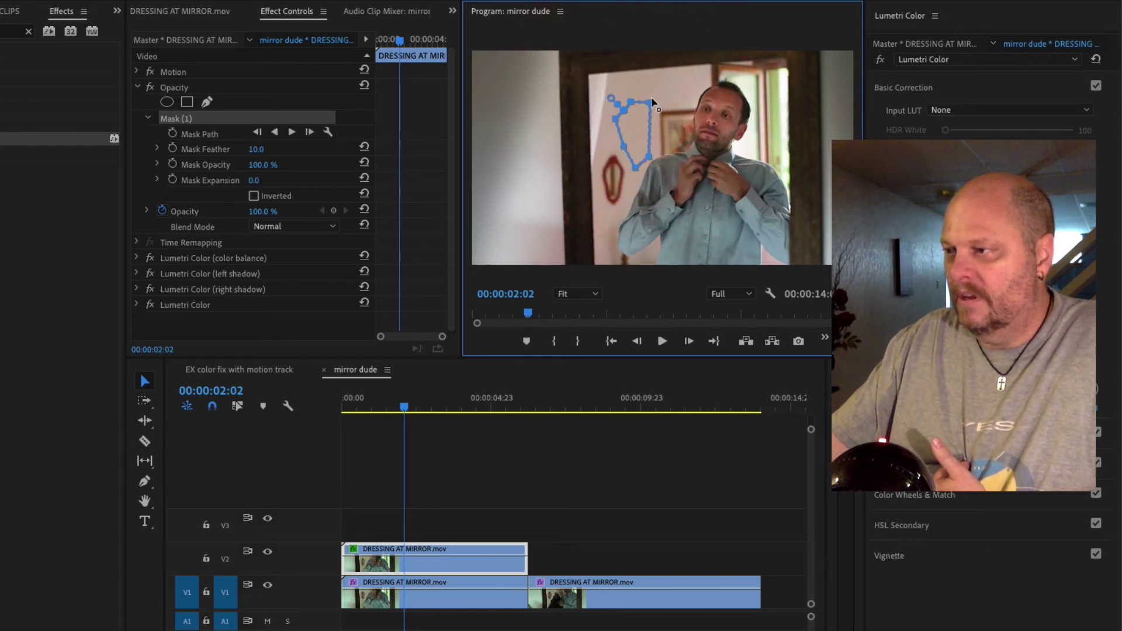
Refine the wall-patch mask by squaring its upper corner, adding a point on the side nearest the man and pulling in the opposite side
left_click(652, 102)
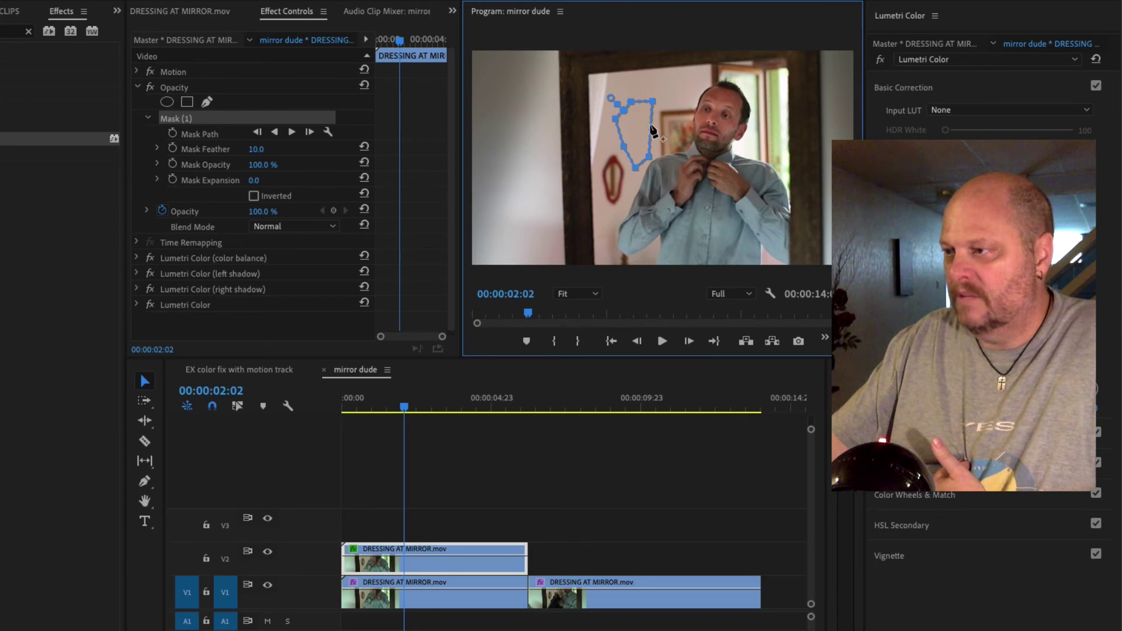
left_click(653, 125)
left_click(654, 124)
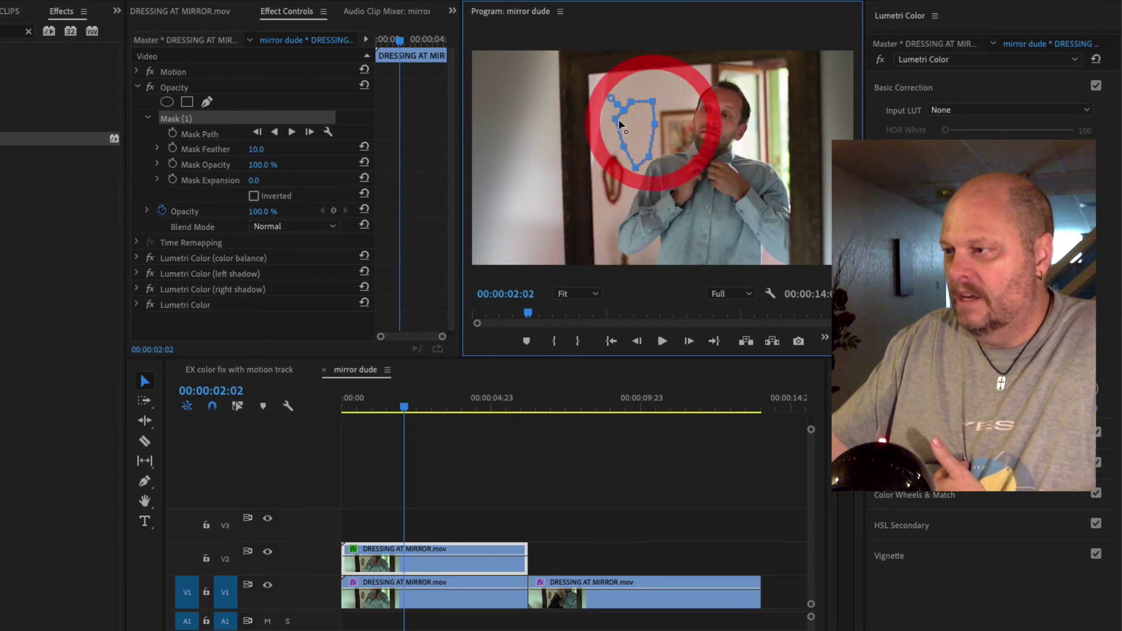
left_click(626, 124)
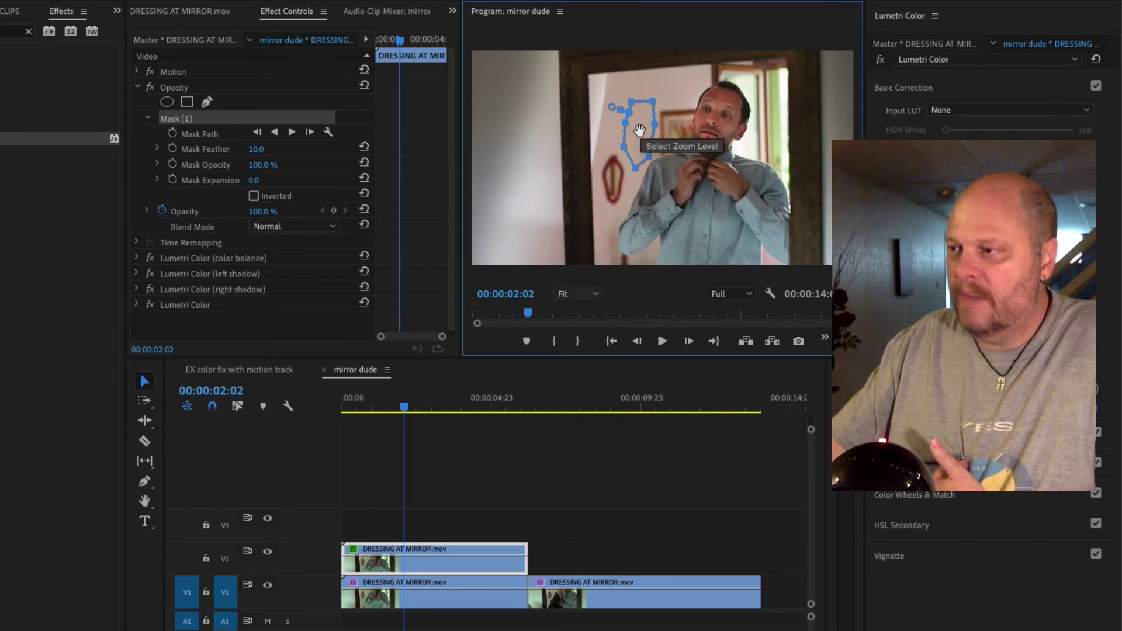
Try moving the mask outline down over the red wall ornament, and undo the move
left_click_drag(639, 129, 620, 168)
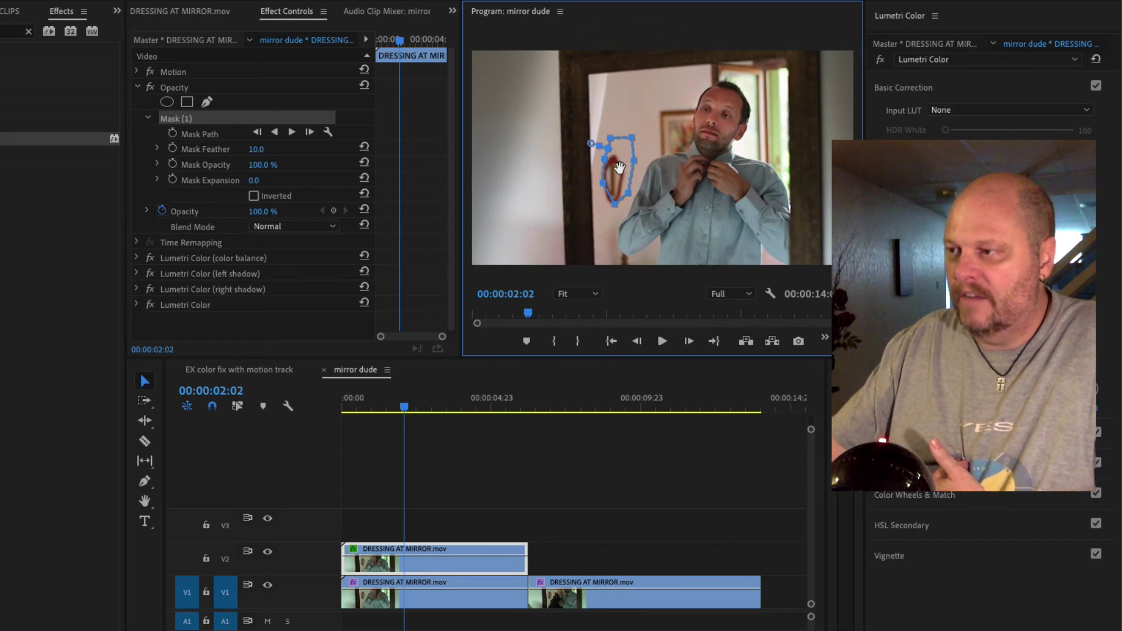
key("super+z")
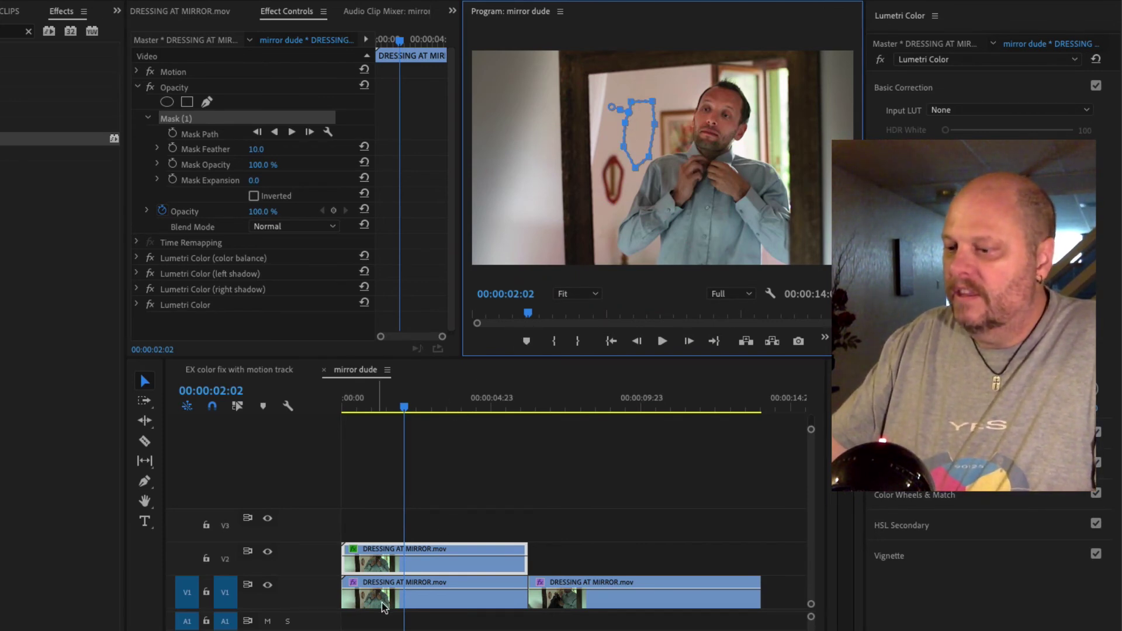
Hide V1 to inspect the masked wall patch on its own, and show V1 again
left_click(267, 587)
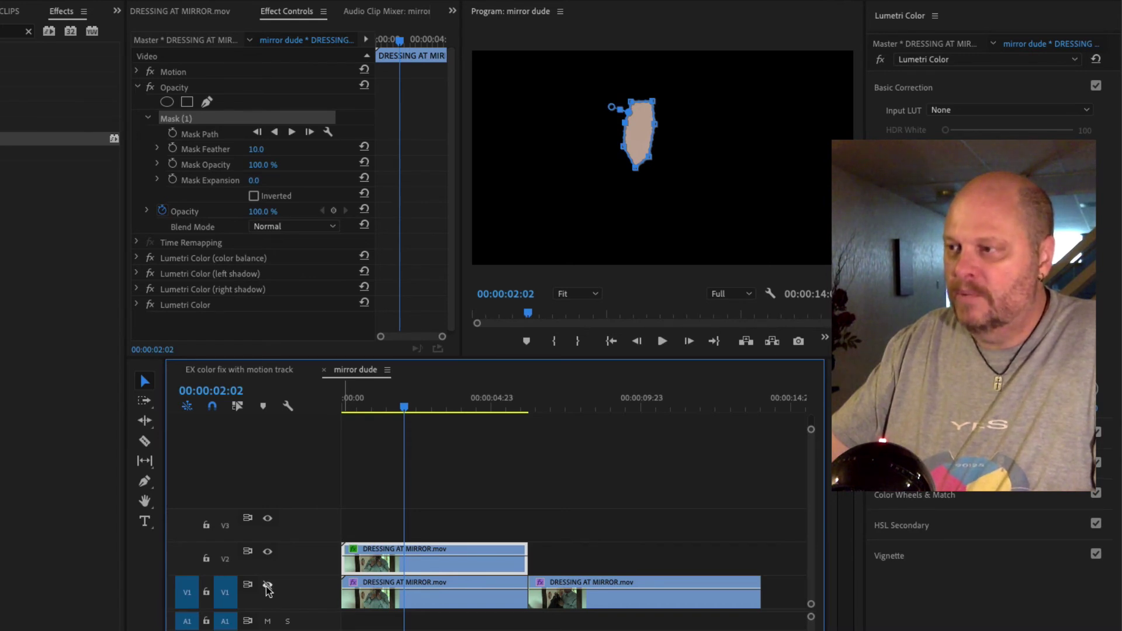
left_click(267, 587)
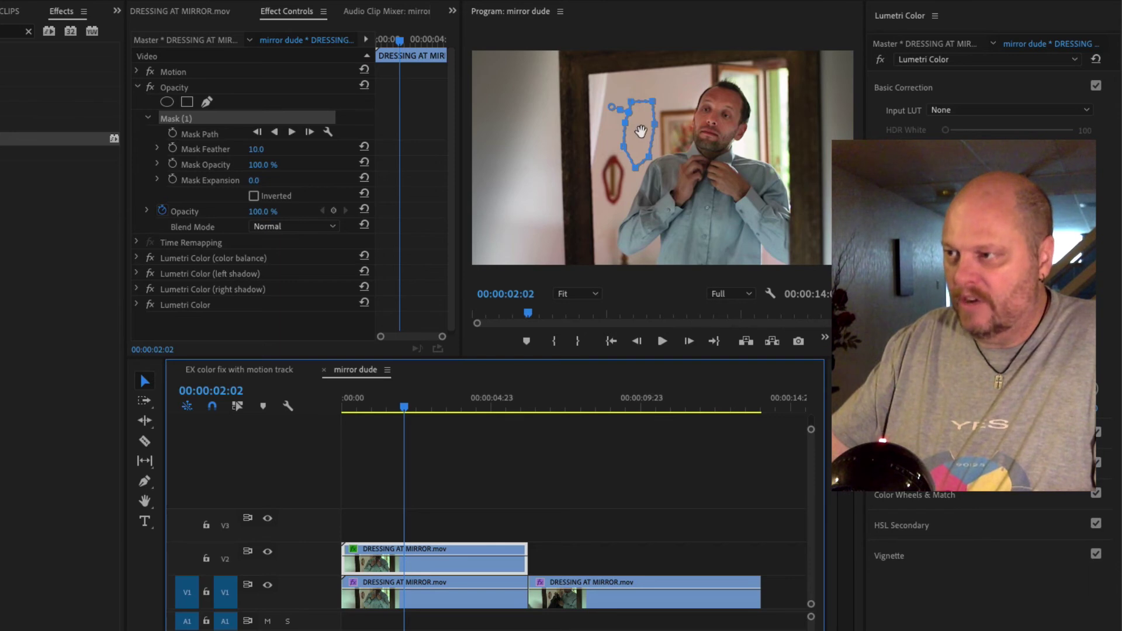
left_click(406, 563)
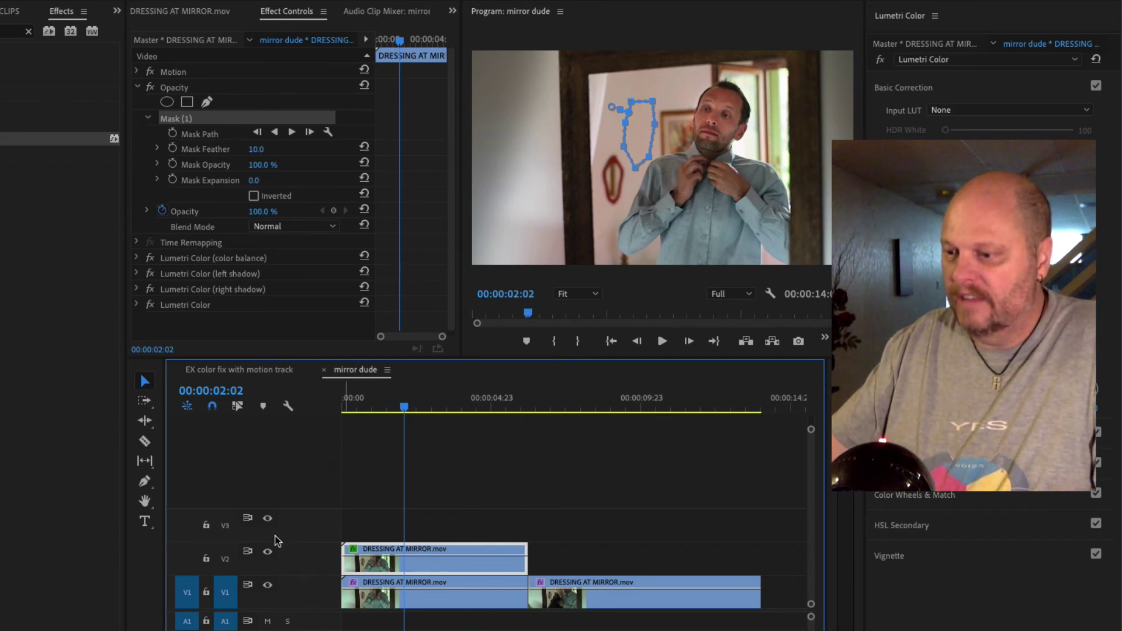
Hide V1, shift the V2 wall patch slightly down and left using the Motion effect, and show V1 again
left_click(267, 588)
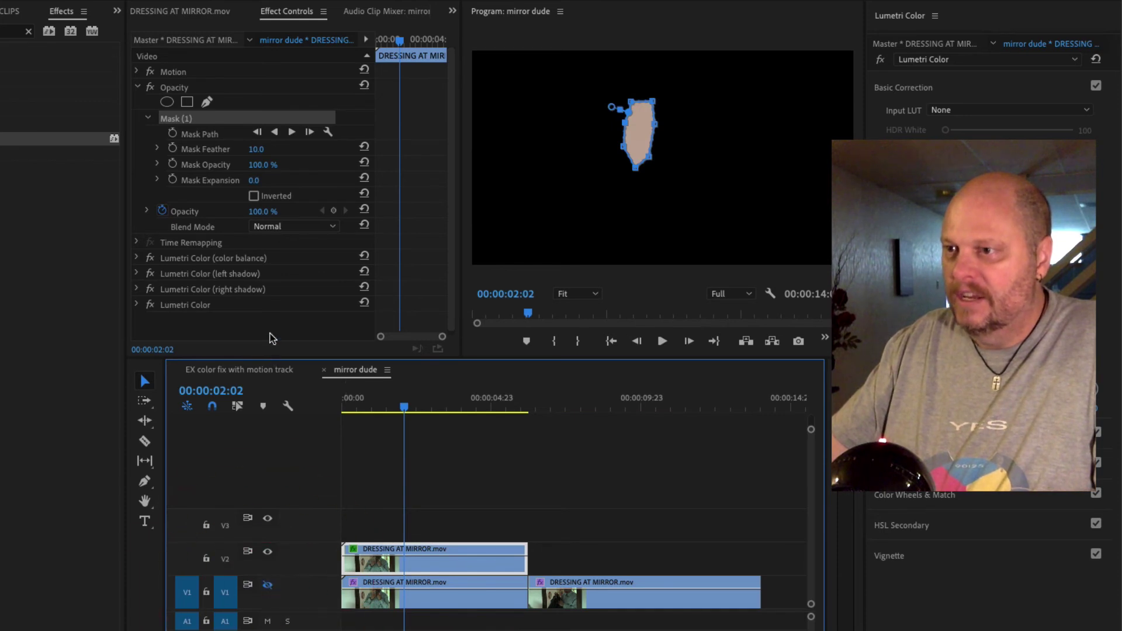
left_click(175, 71)
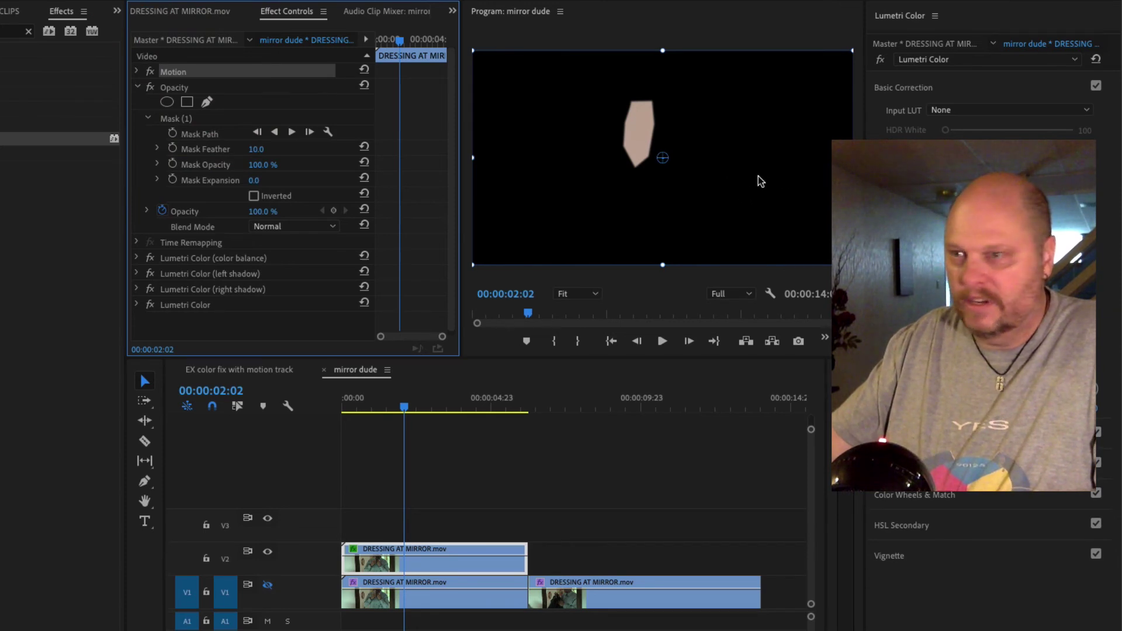
left_click_drag(744, 166, 738, 176)
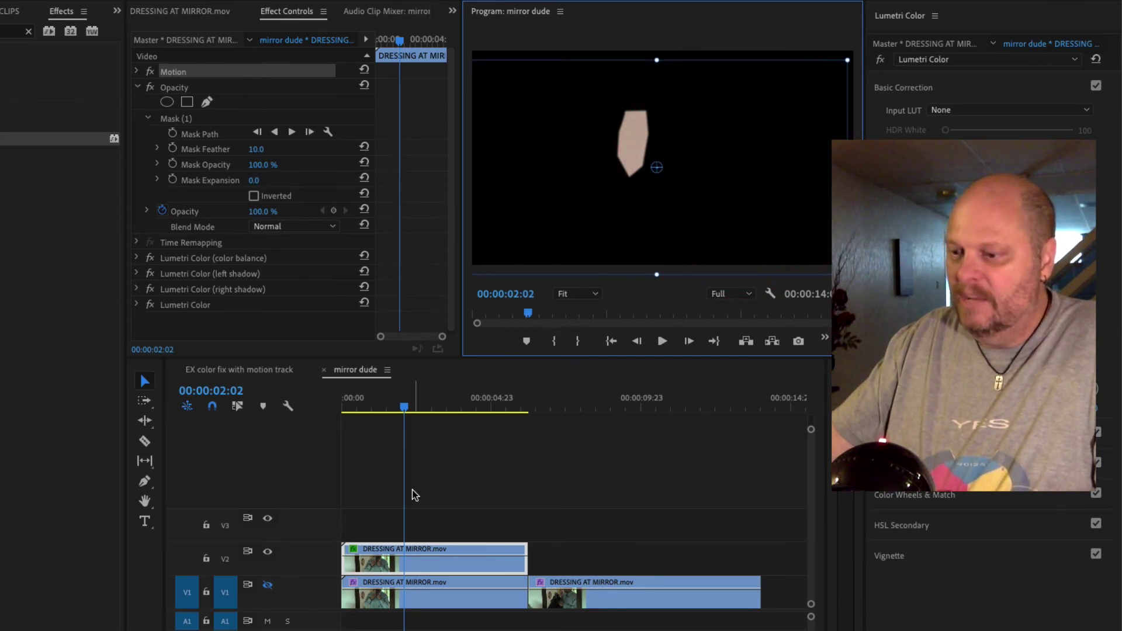
left_click(268, 585)
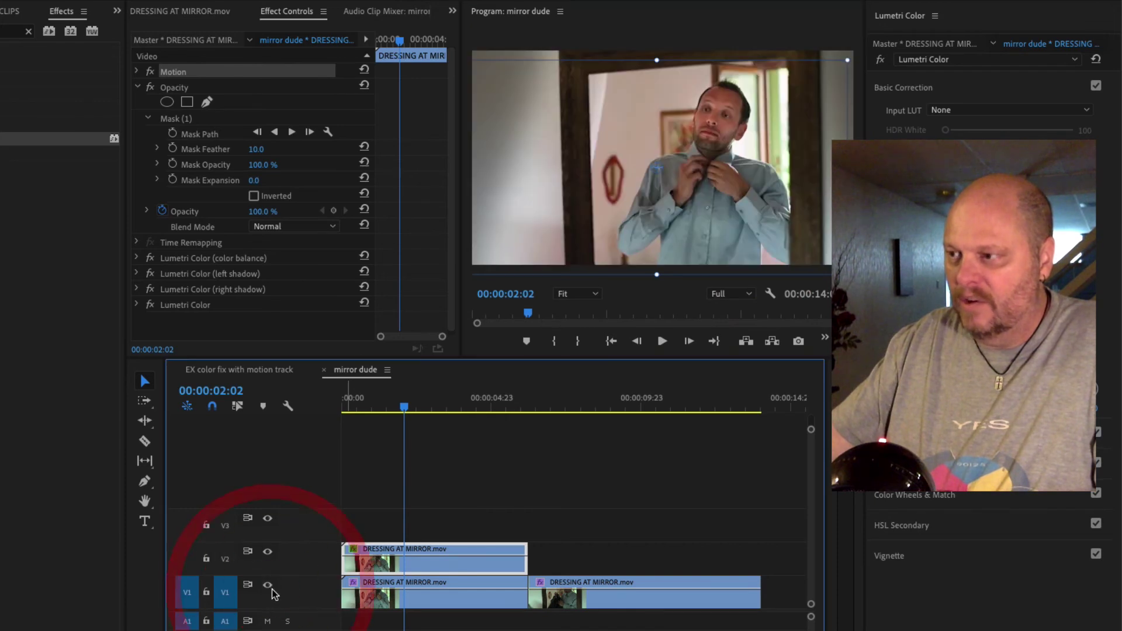
left_click(260, 64)
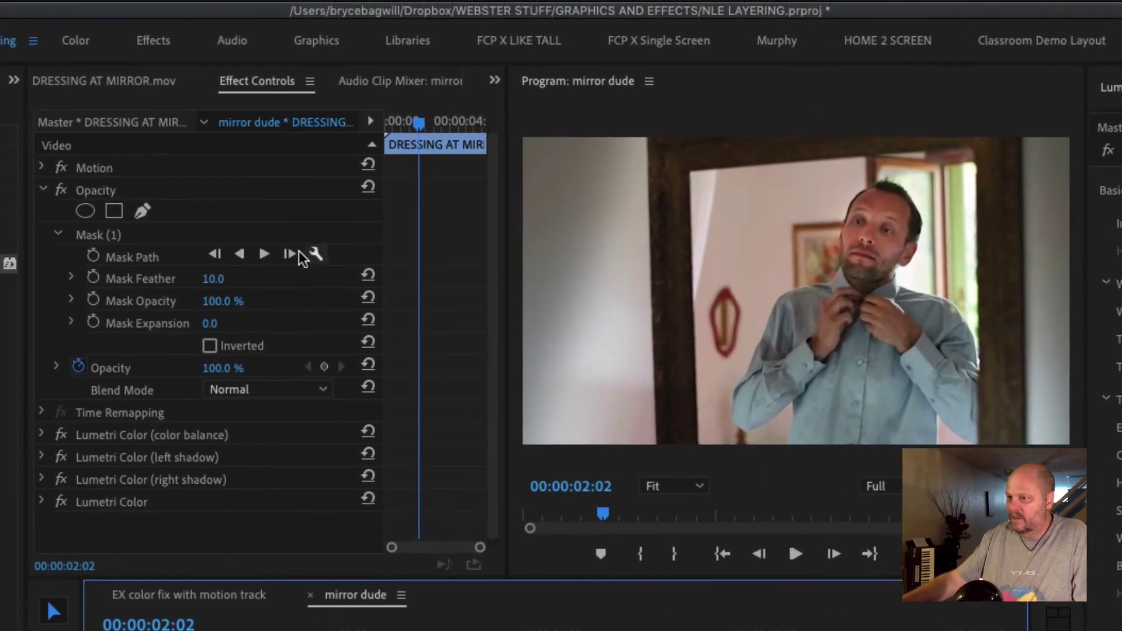
Shift the V2 wall patch down and left over the red wall ornament with the Motion effect, and set its mask feather to 0
left_click(177, 166)
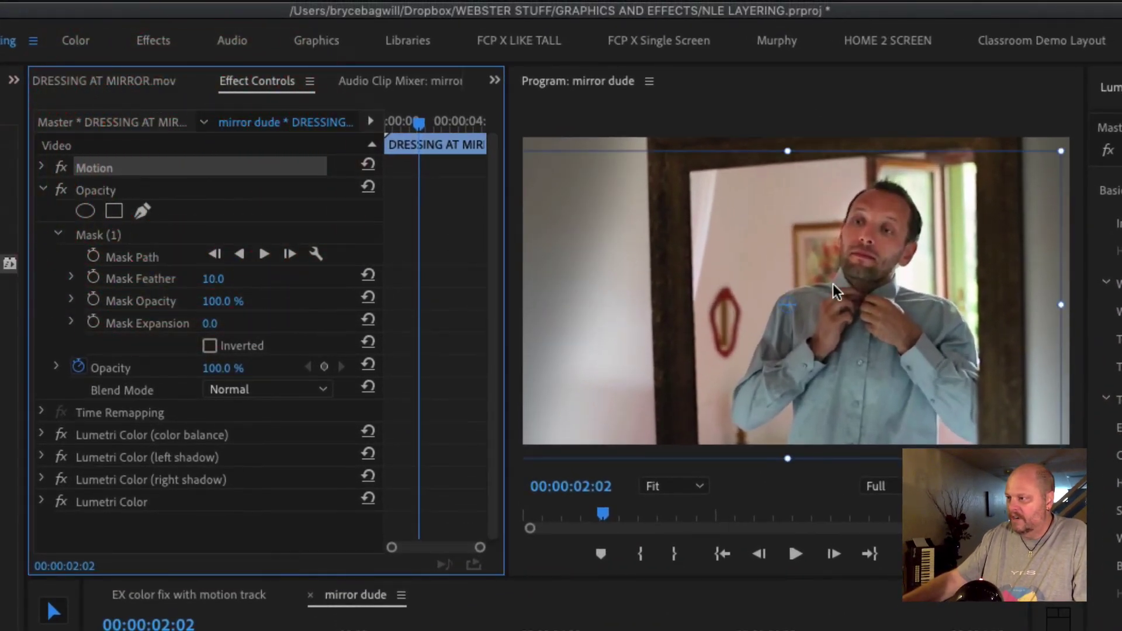
left_click(873, 291)
left_click_drag(861, 297, 846, 340)
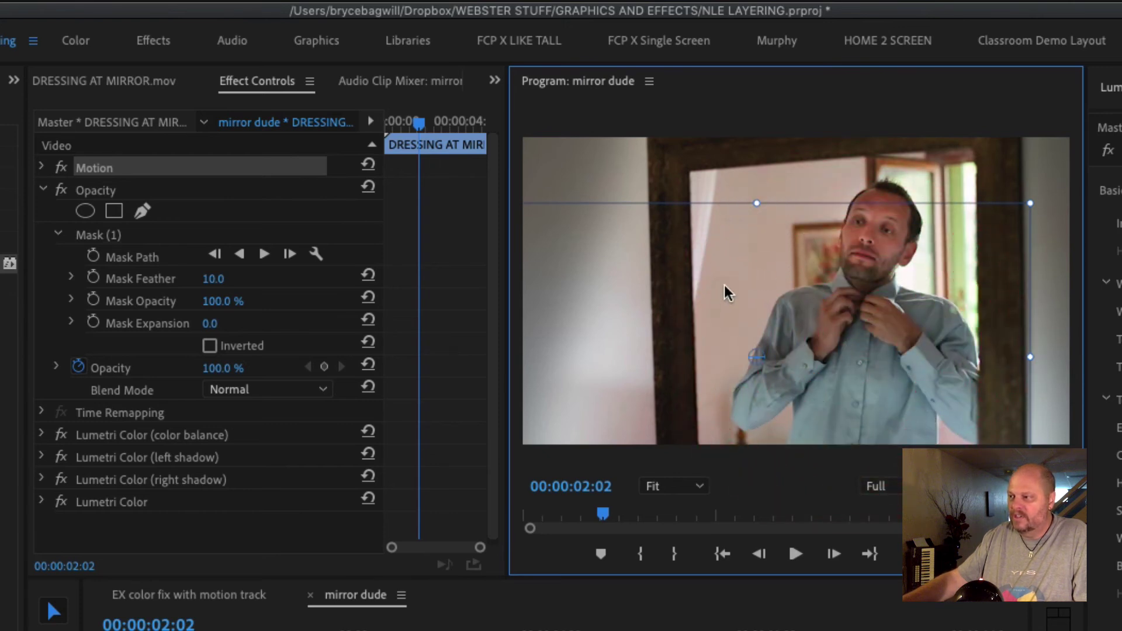
left_click(214, 279)
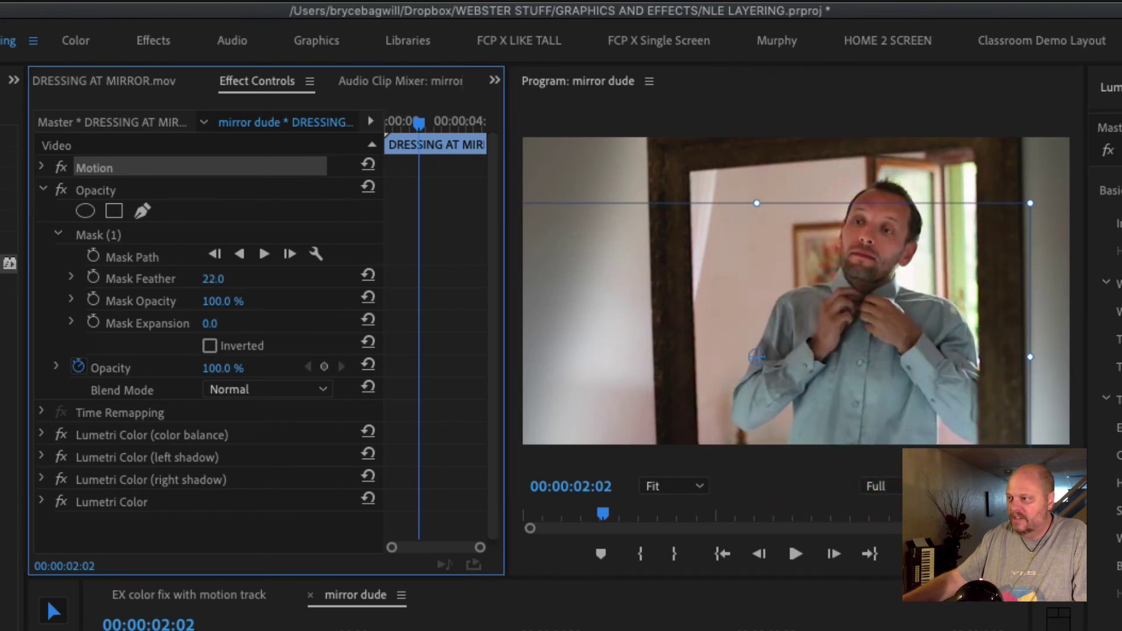
left_click_drag(214, 279, 276, 279)
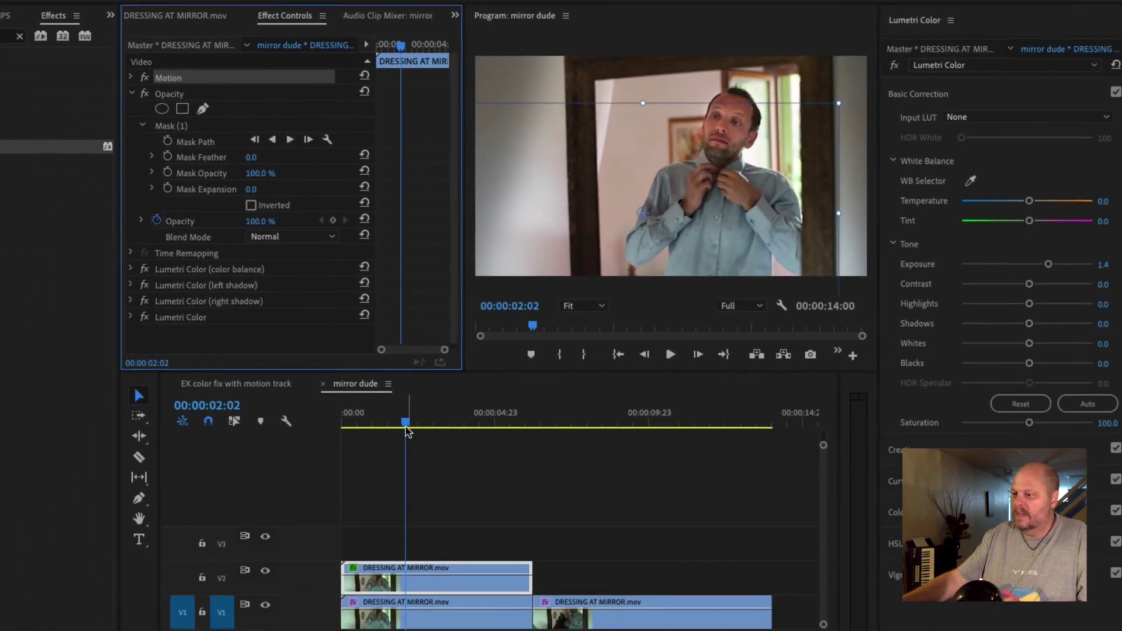
Play and scrub "mirror dude" to check the wall patch while the man moves and across the cut to the second clip
left_click_drag(408, 432, 394, 424)
key("space")
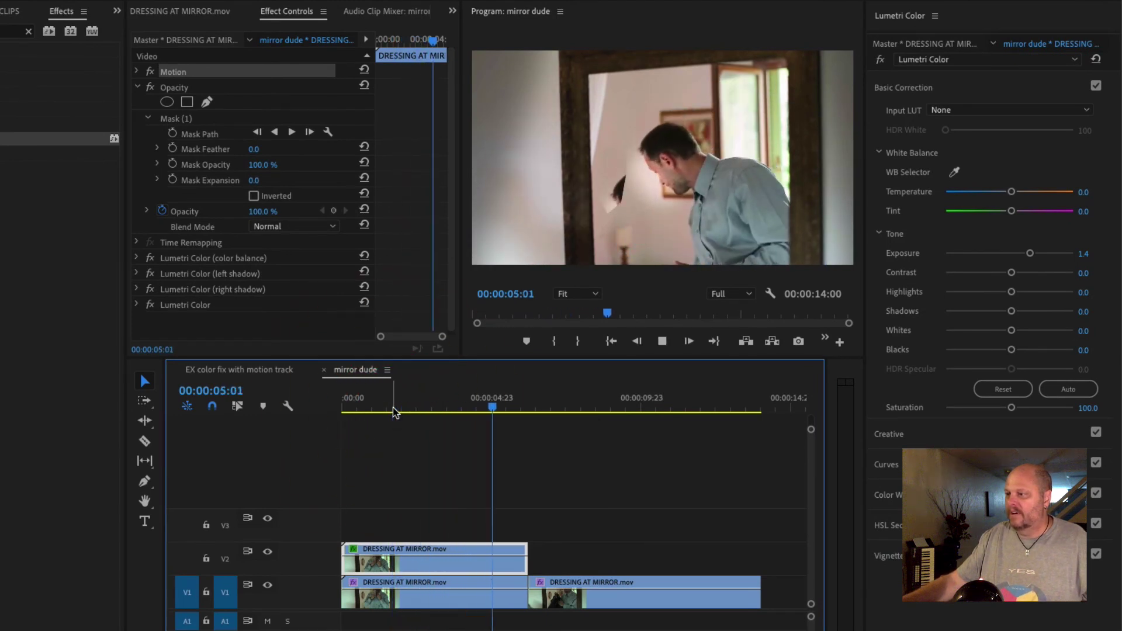
key("space")
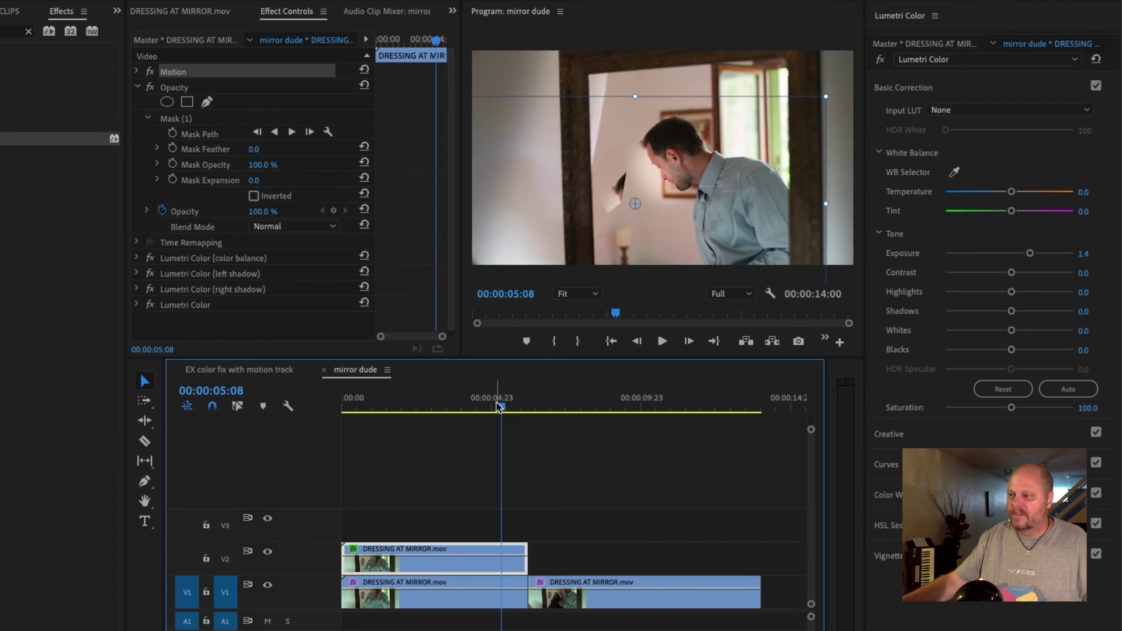
left_click_drag(498, 407, 448, 409)
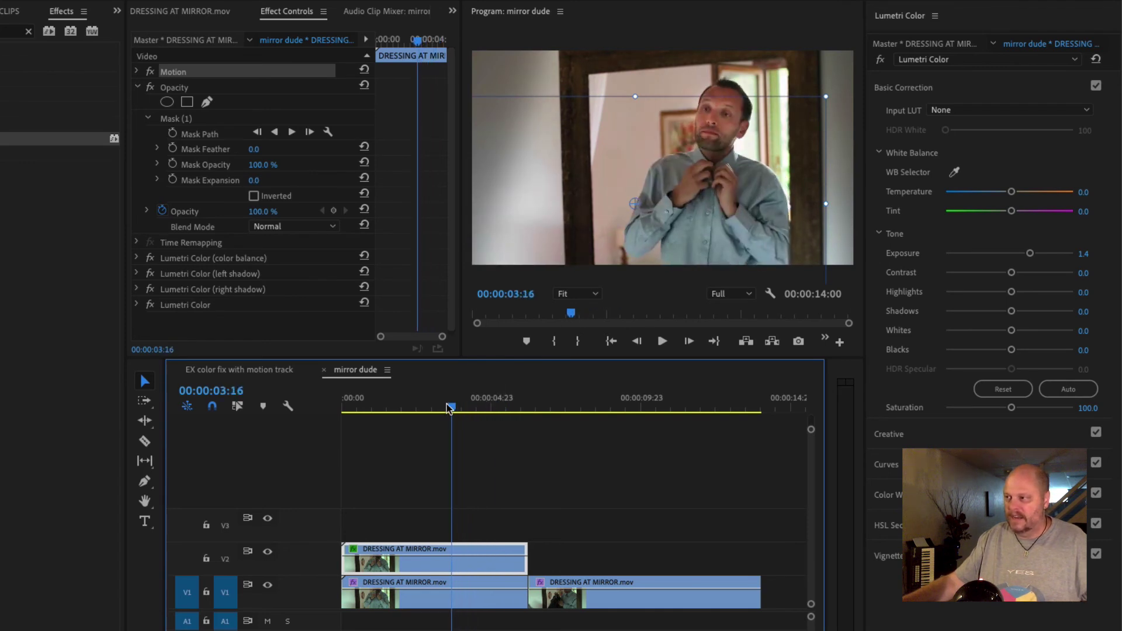
key("space")
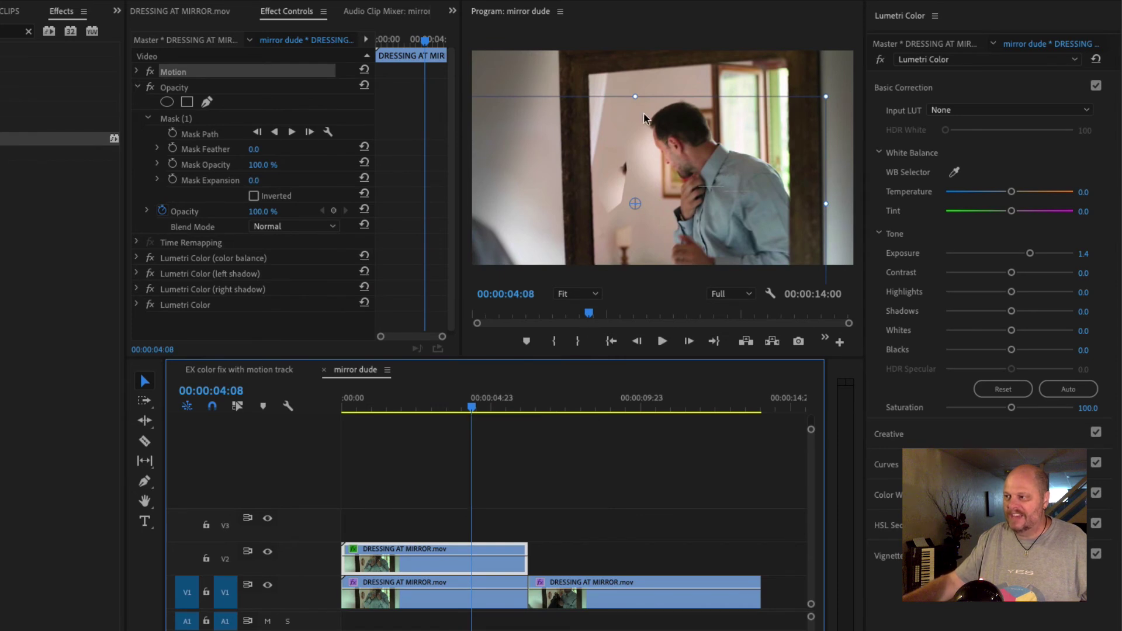
left_click(480, 411)
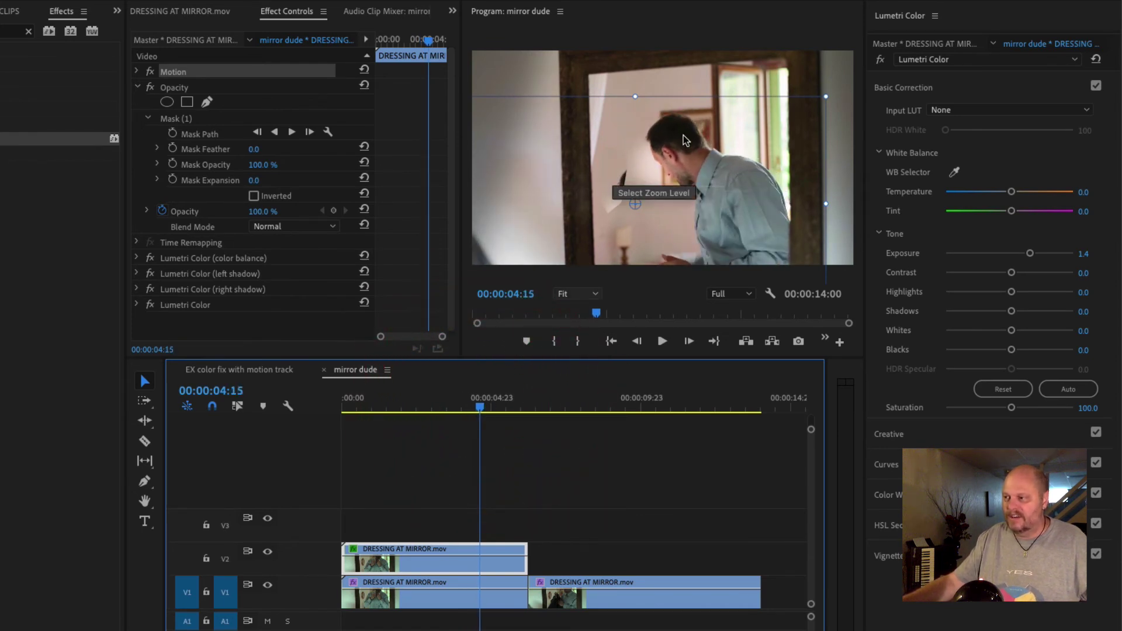
left_click_drag(480, 406, 577, 407)
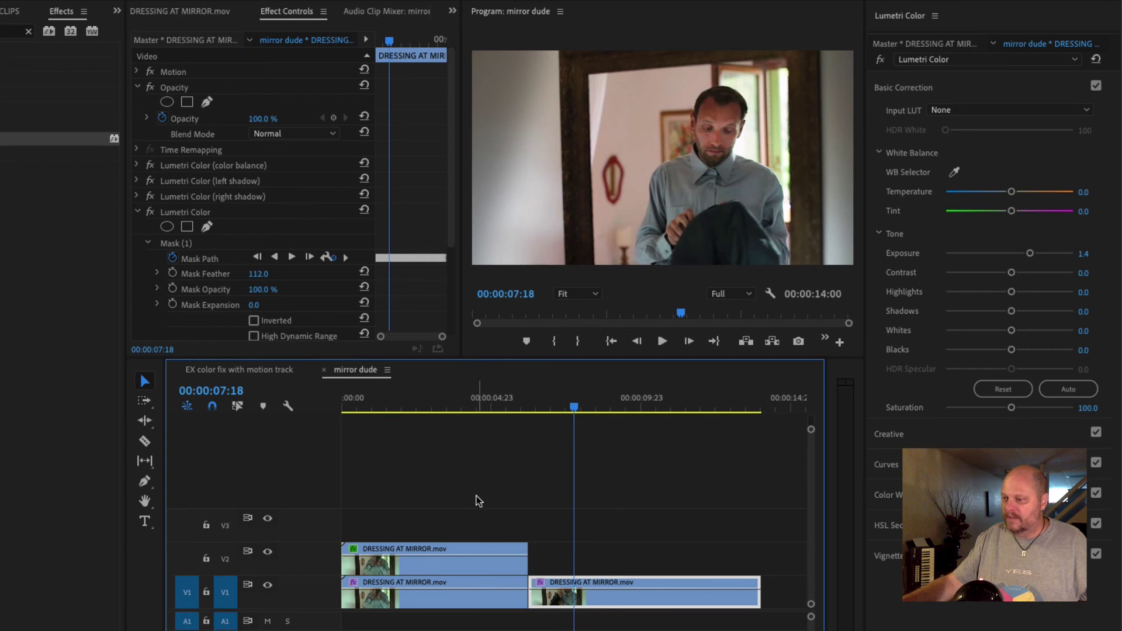
left_click(496, 402)
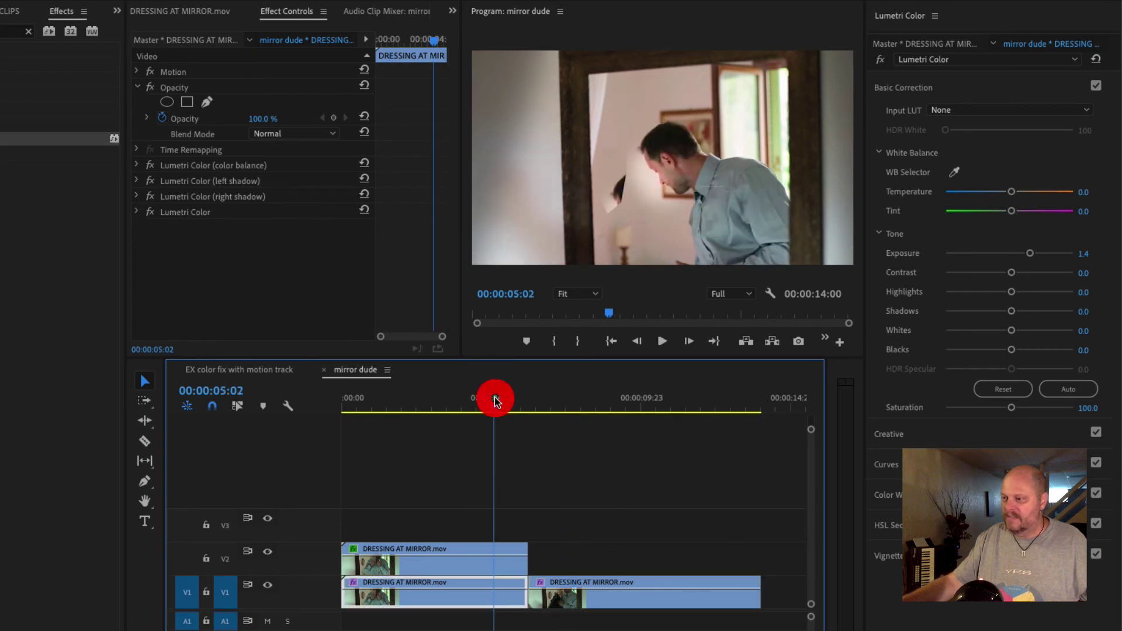
Duplicate the wall-patch clip on V2 over the second mirror clip, and trim the copy to end at 00:00:10:00
left_click(574, 391)
left_click_drag(444, 563, 630, 561)
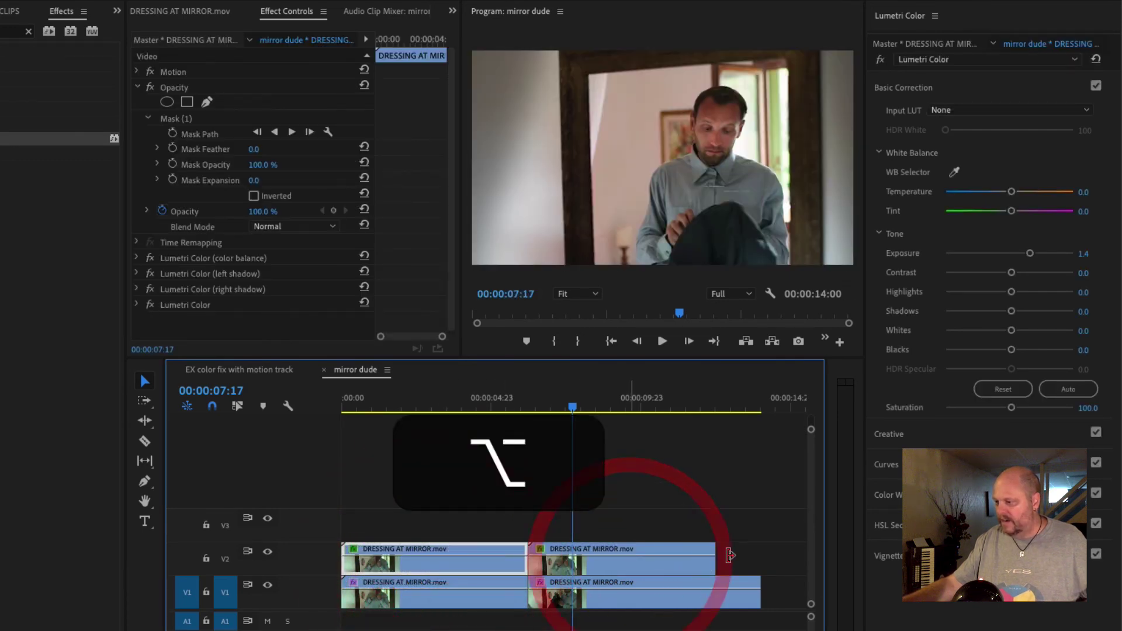
left_click_drag(713, 561, 693, 494)
left_click(586, 405)
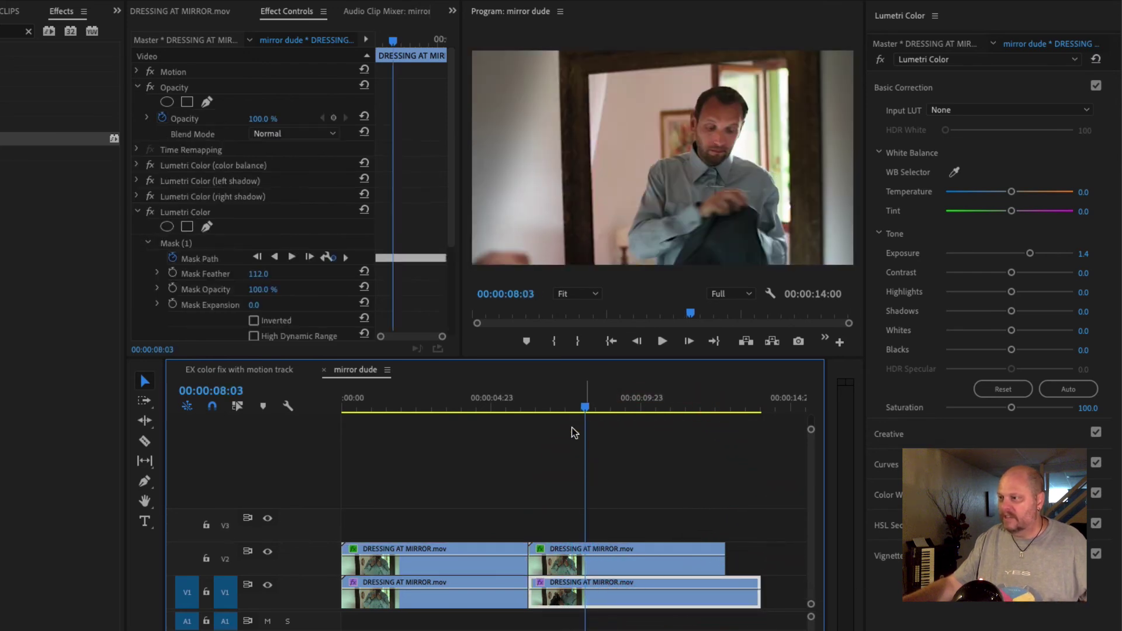
left_click(543, 405)
left_click_drag(543, 405, 642, 417)
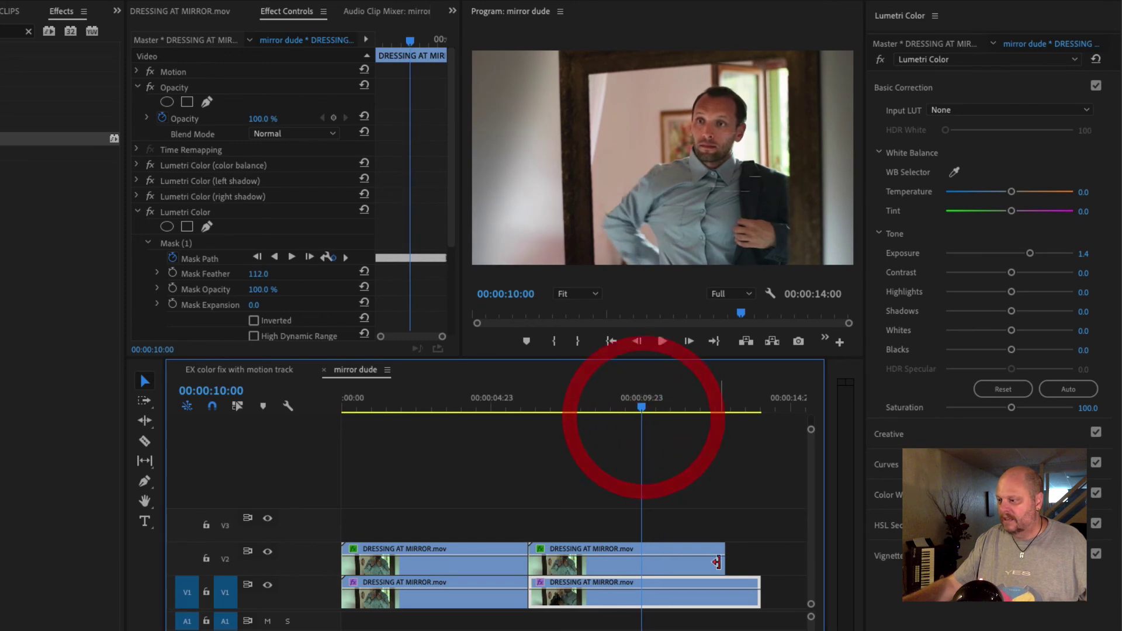
left_click_drag(716, 562, 640, 565)
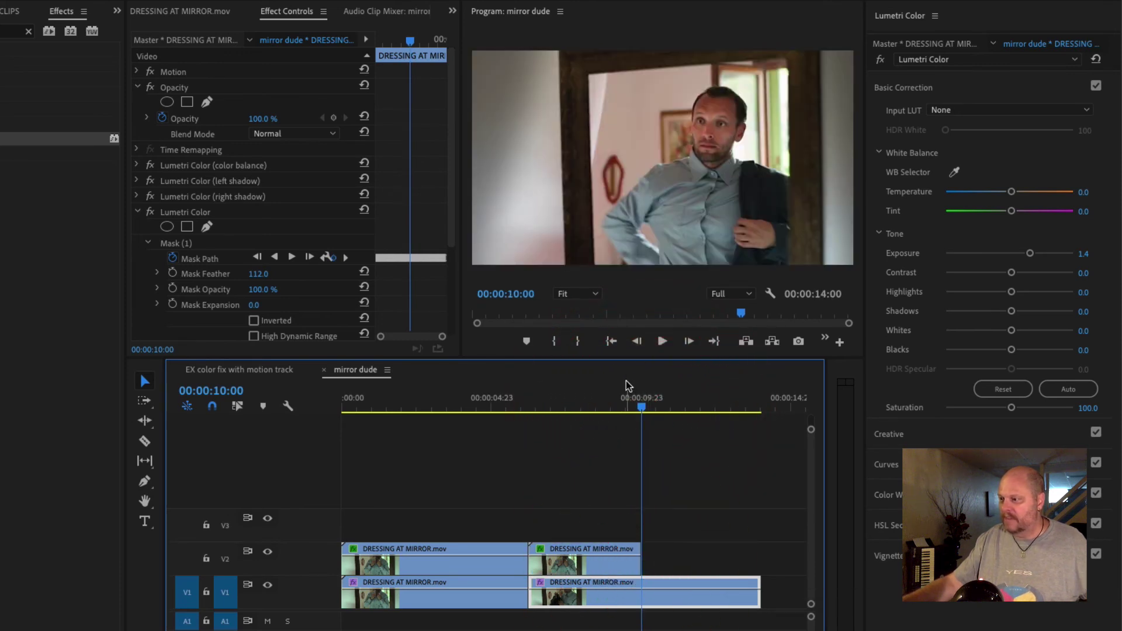
Duplicate the trimmed wall patch once more directly behind it on V2, and play across the join to check the man's arm
left_click(621, 402)
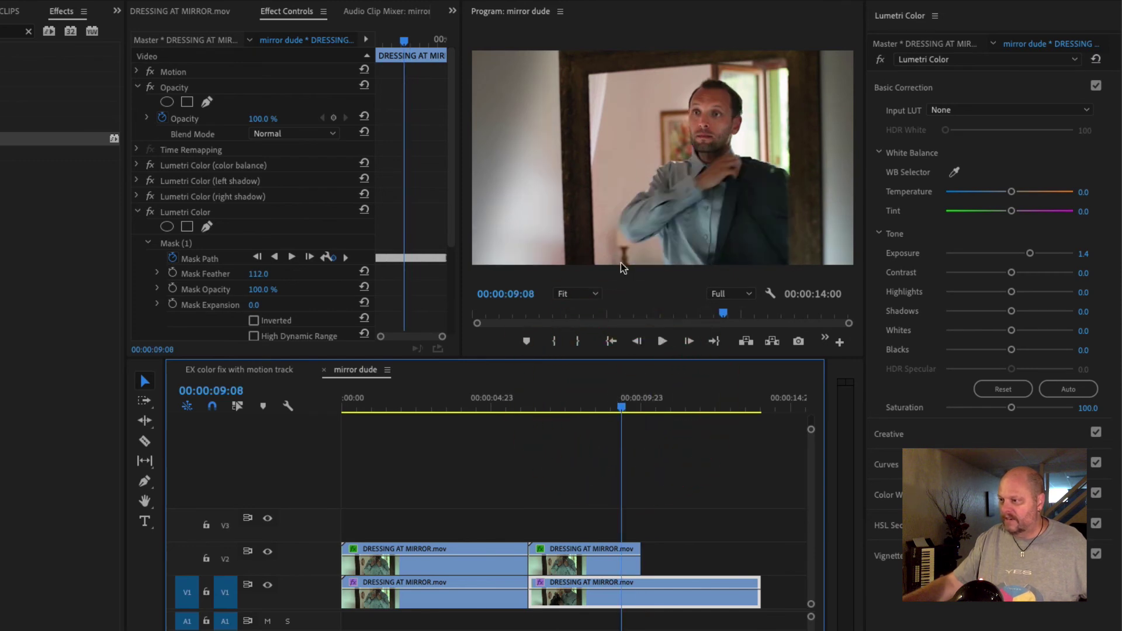
mouse_move(600, 400)
left_mouse_down()
mouse_move(586, 404)
mouse_move(596, 405)
left_mouse_up()
left_click_drag(598, 560, 691, 561)
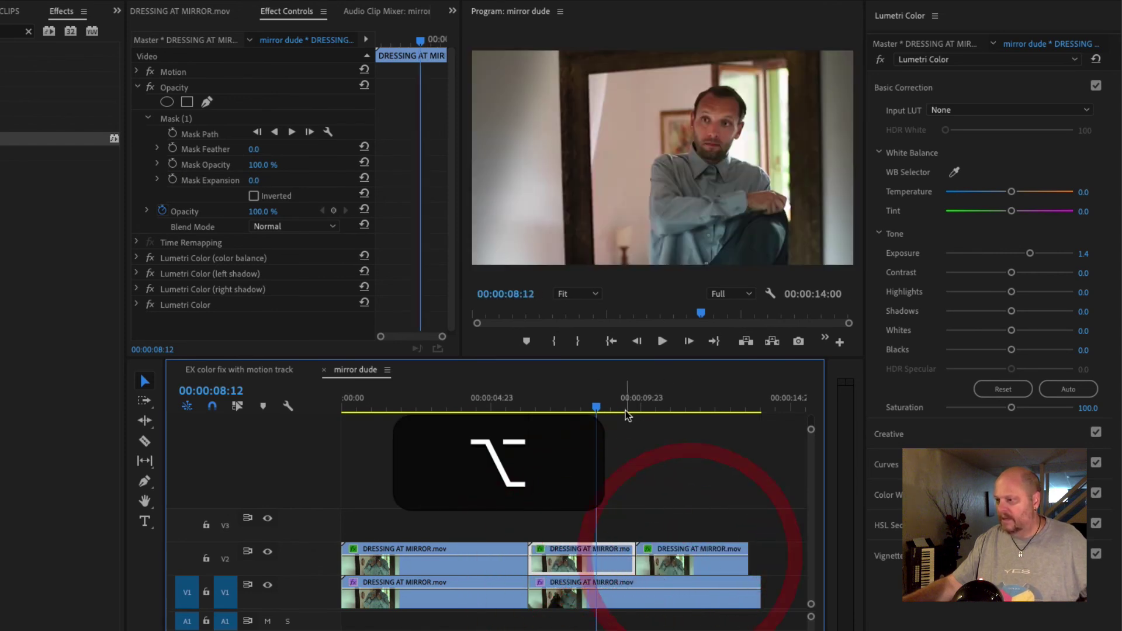
left_click(625, 409)
key("space")
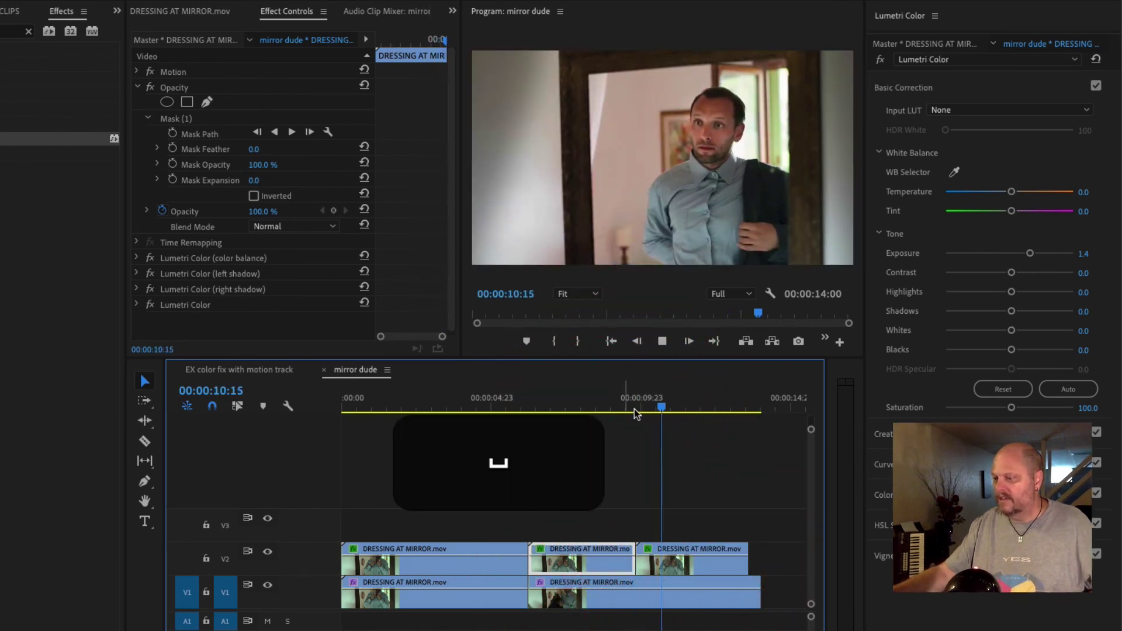
key("space")
key("d")
left_click(639, 407)
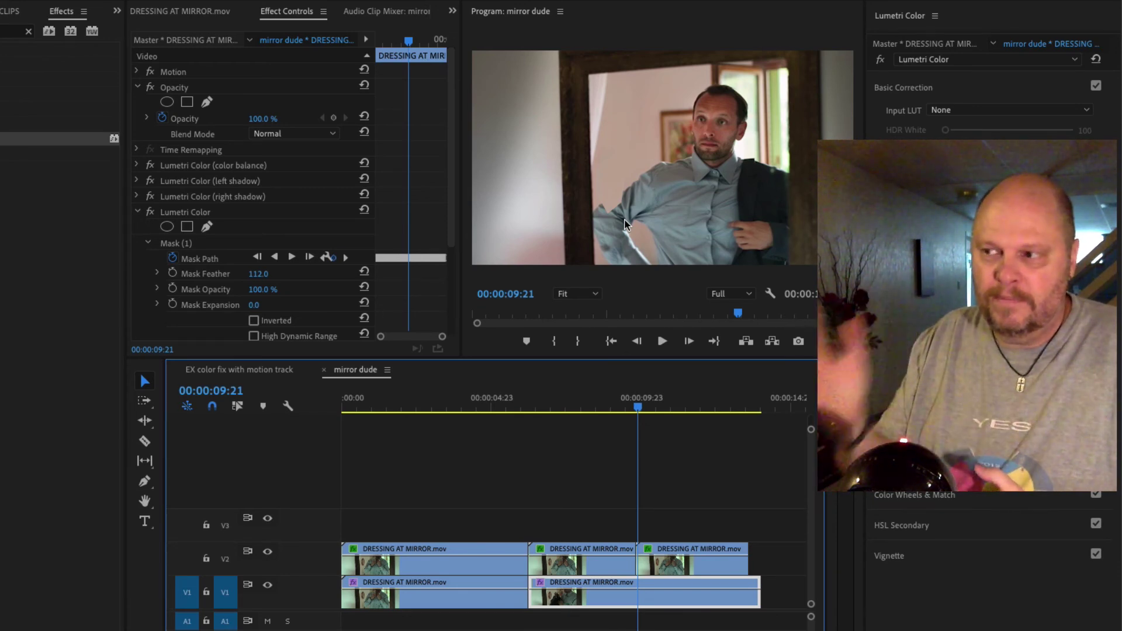
Save the project and replay the opening seconds of "mirror dude" to review the covered ornament
key("ctrl+s")
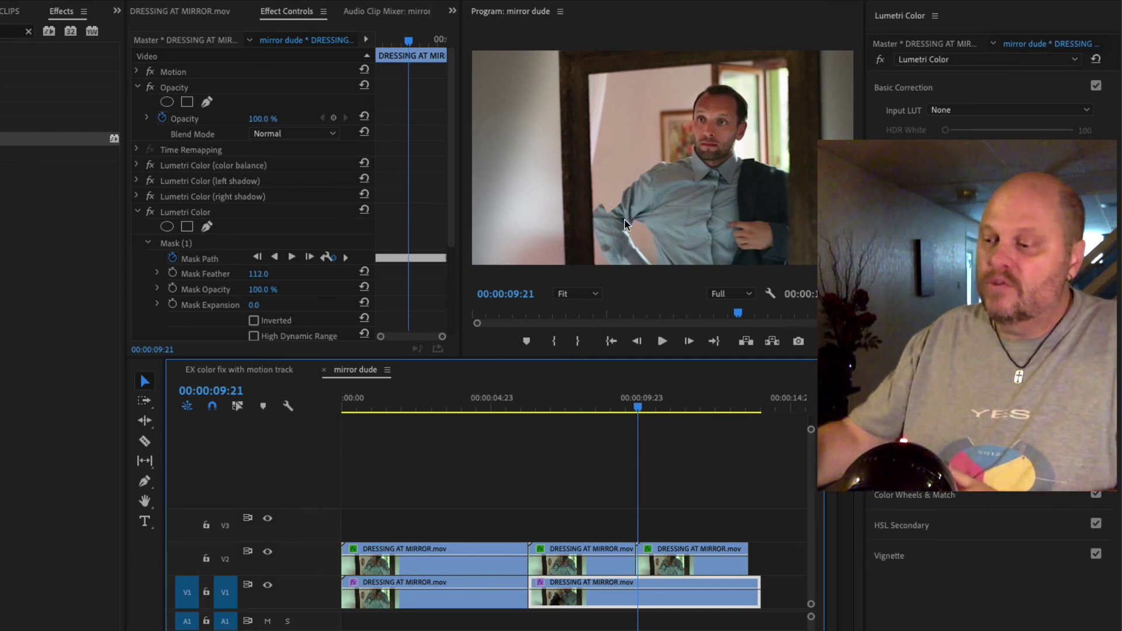
left_click(385, 404)
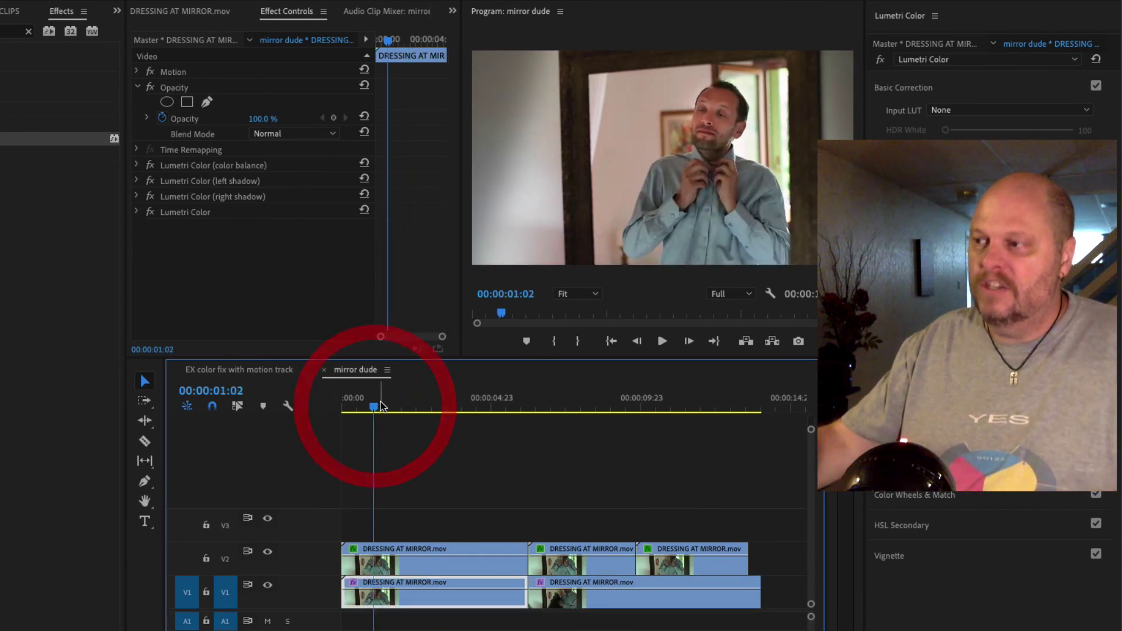
key("space")
key("space")
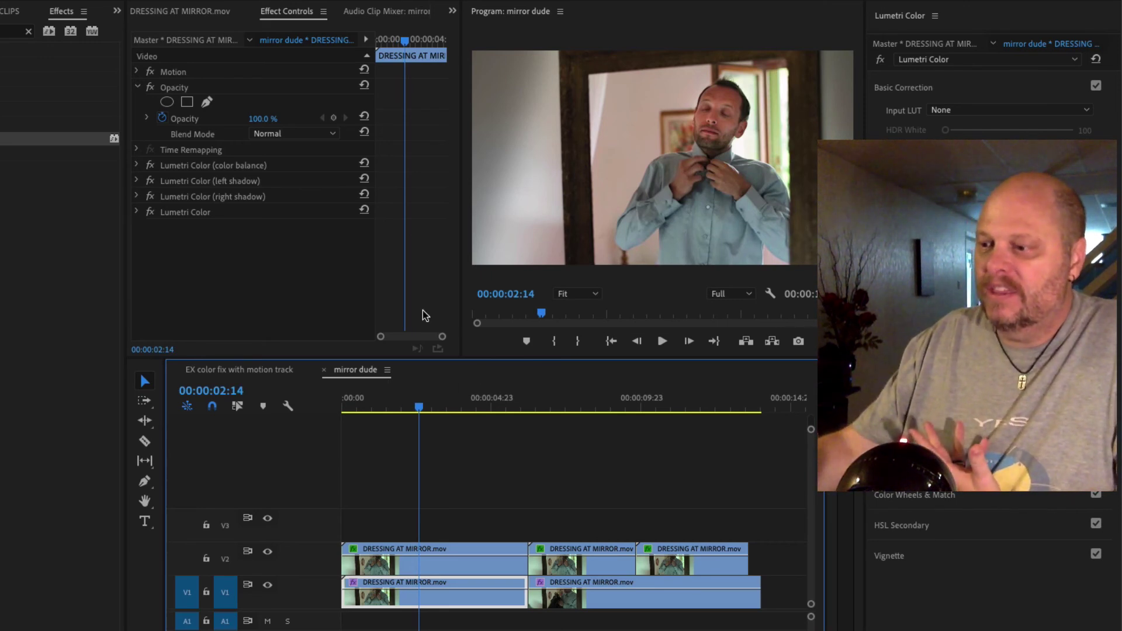
left_click(430, 407)
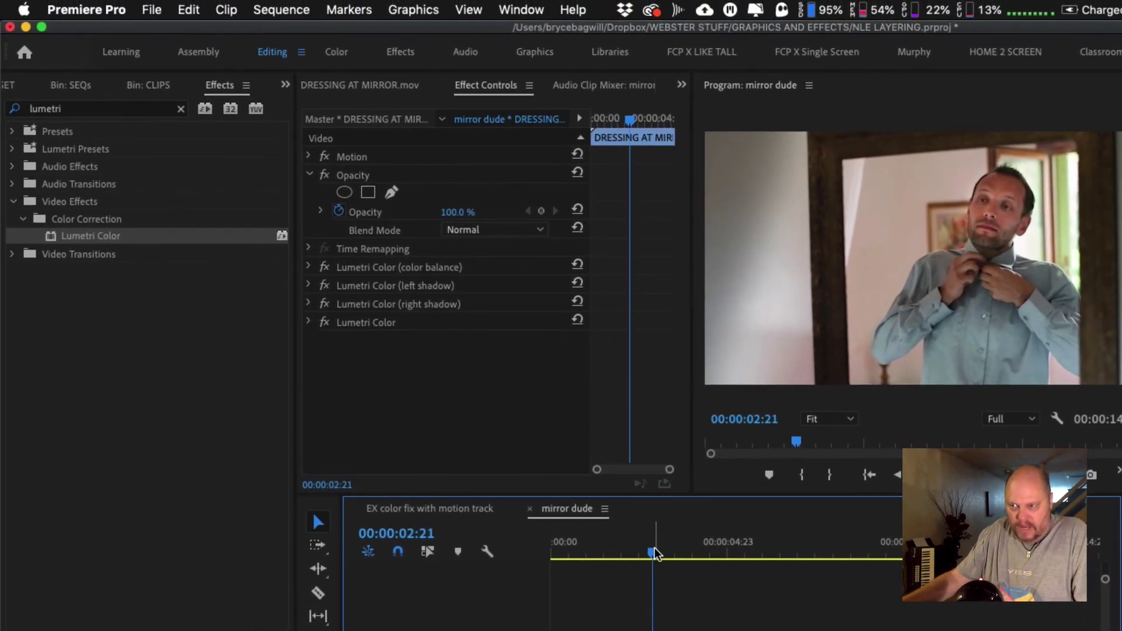
Open BLUE INTERVIEW.mov from the IMAGE FIXING SET bin in the Source Monitor, view it maximized, and restore the layout
left_click(286, 85)
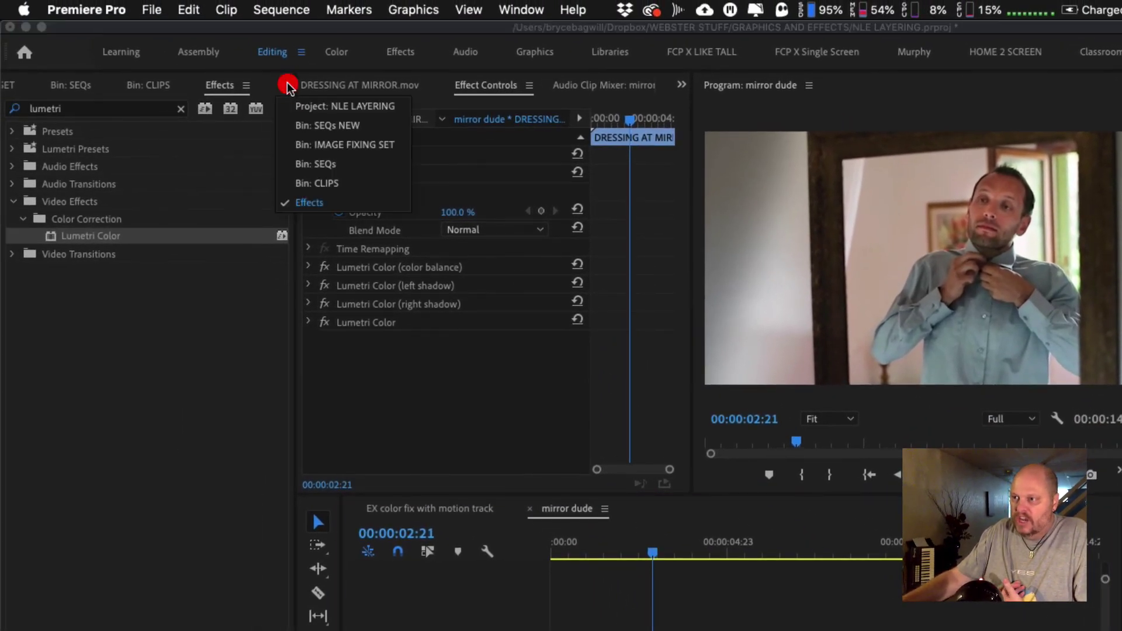
left_click(313, 106)
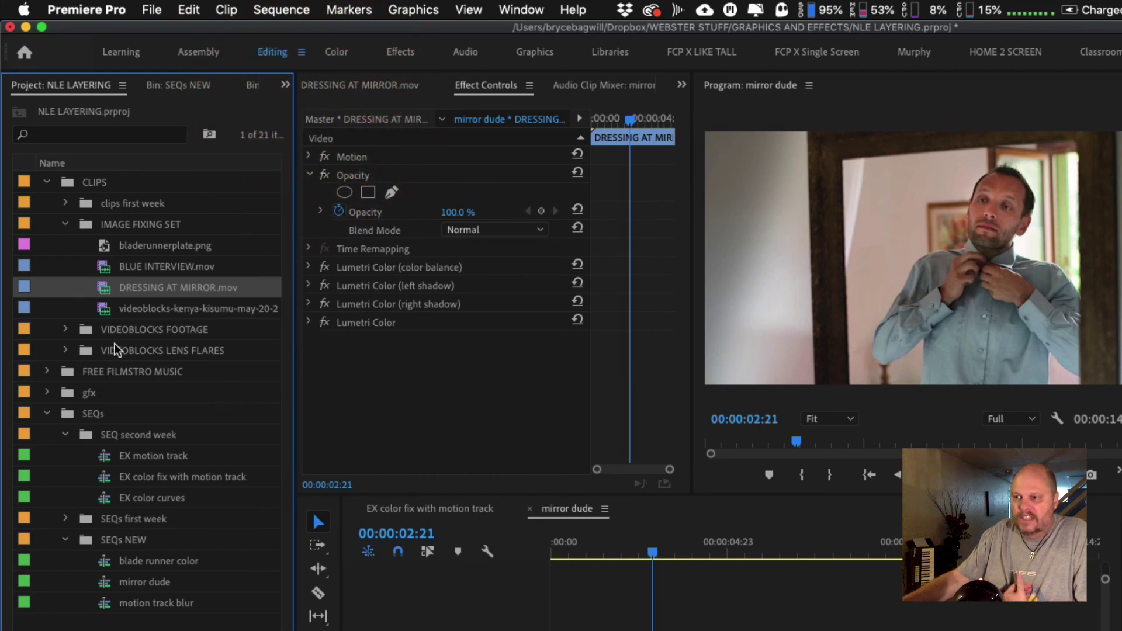
double_click(102, 270)
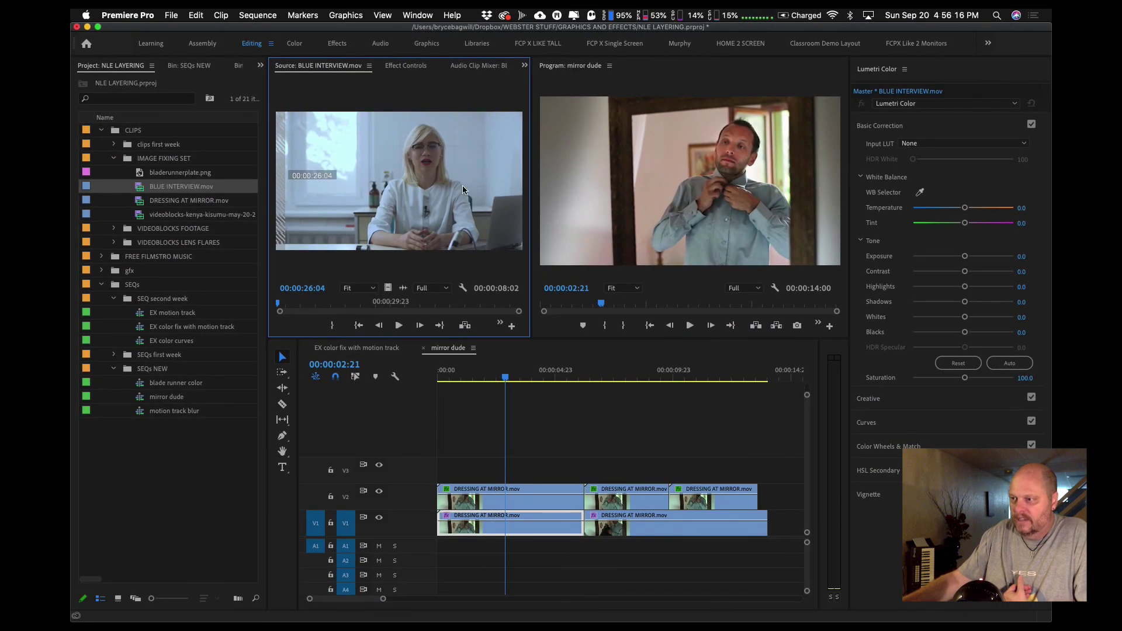
left_click(285, 89)
key("grave")
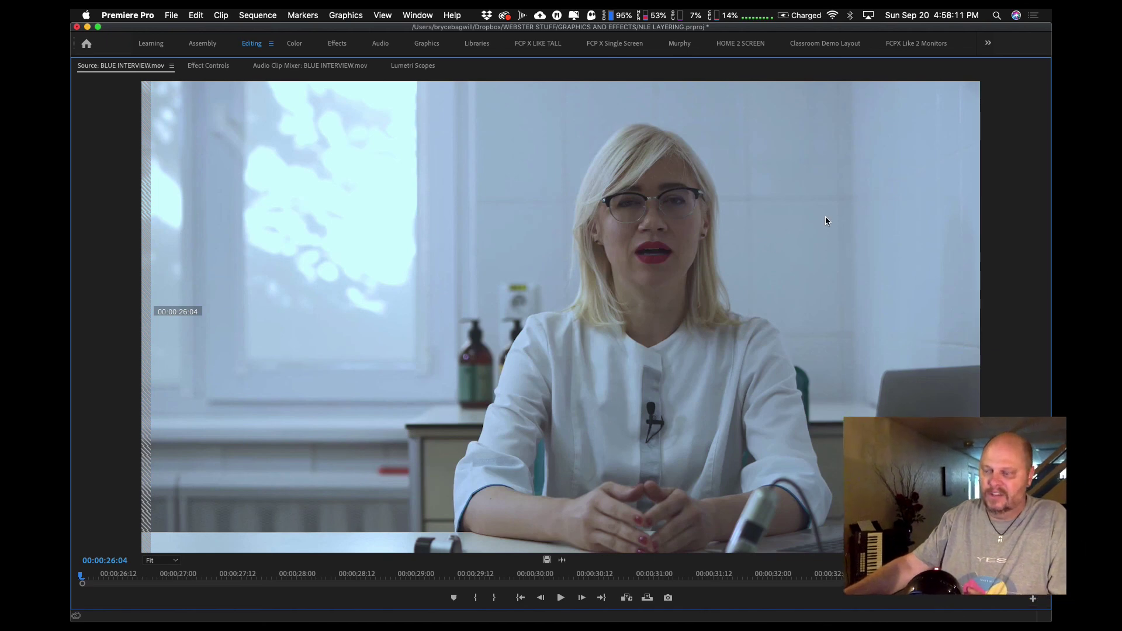
key("grave")
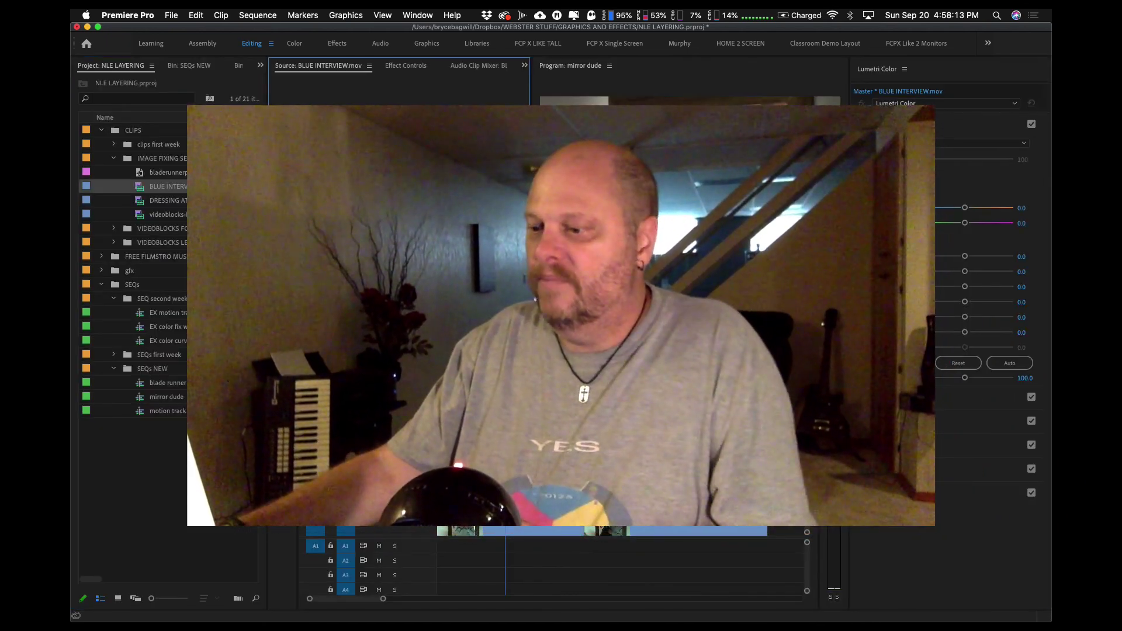